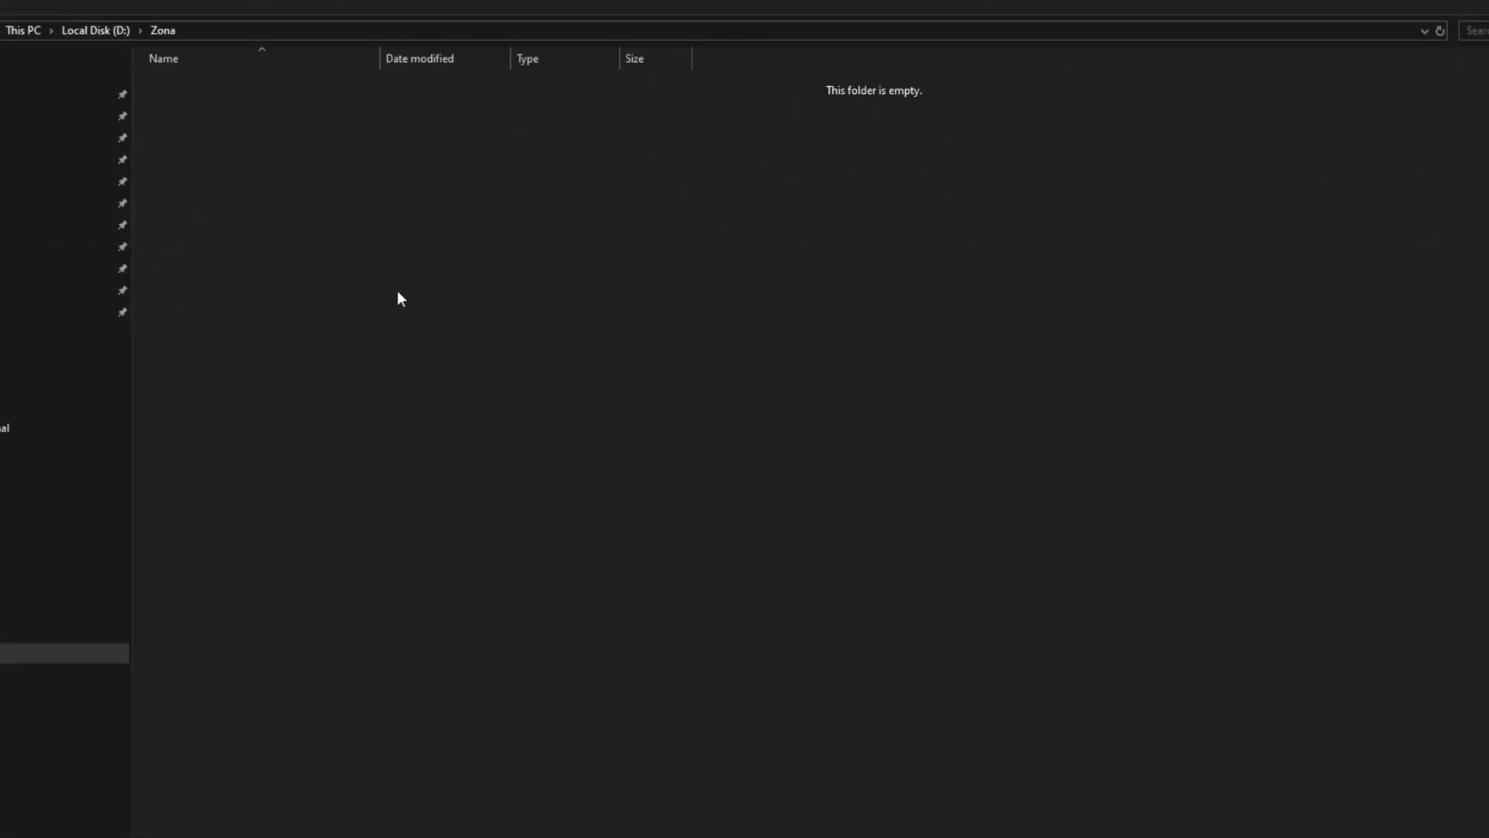
- Create a folder named "Stalker 1.5.3 for Zona" inside the Zona folder on drive D
right_click(397, 291)
mouse_move(597, 515)
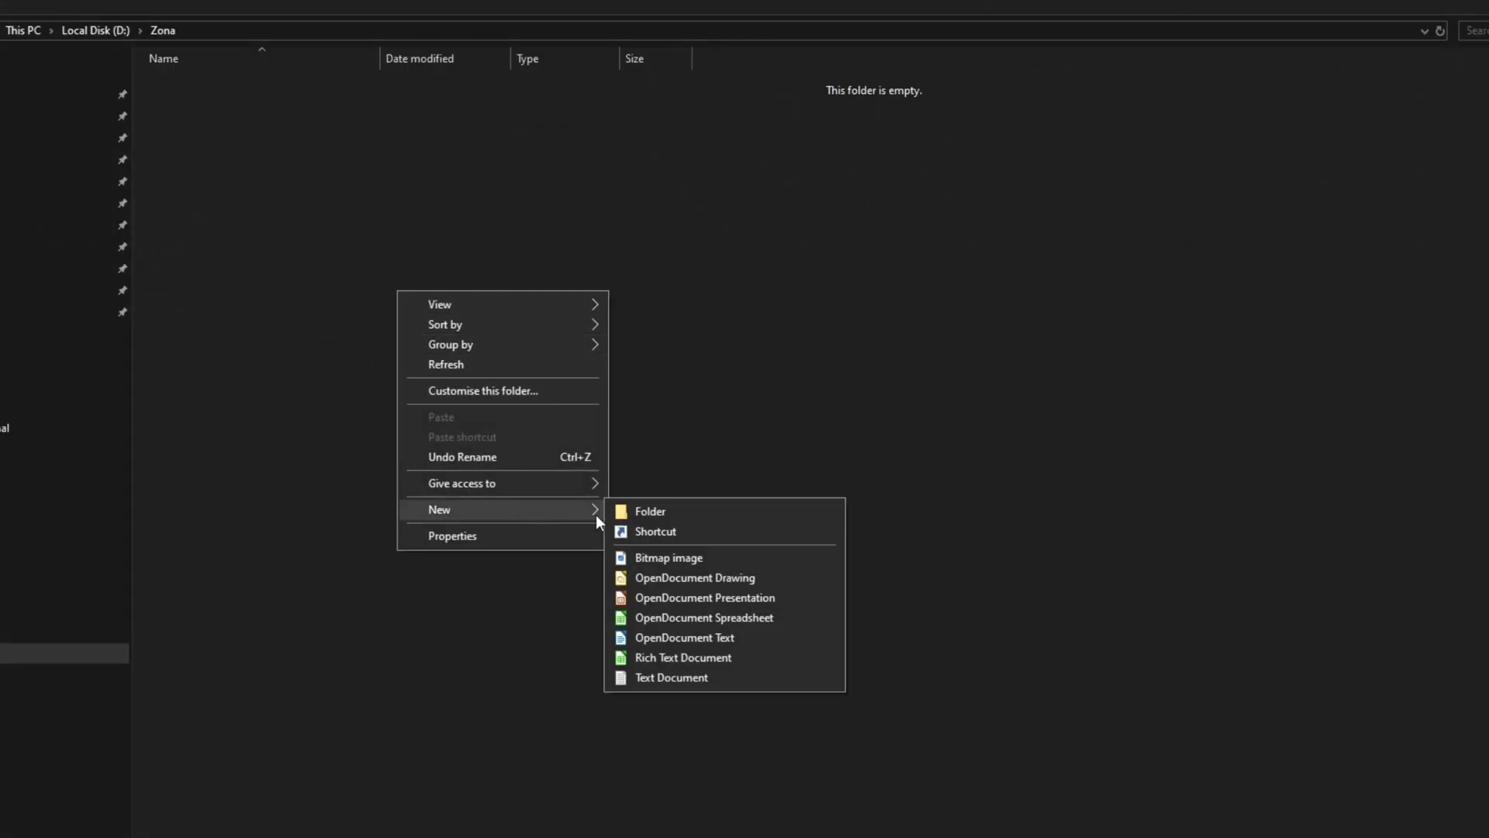
left_click(664, 511)
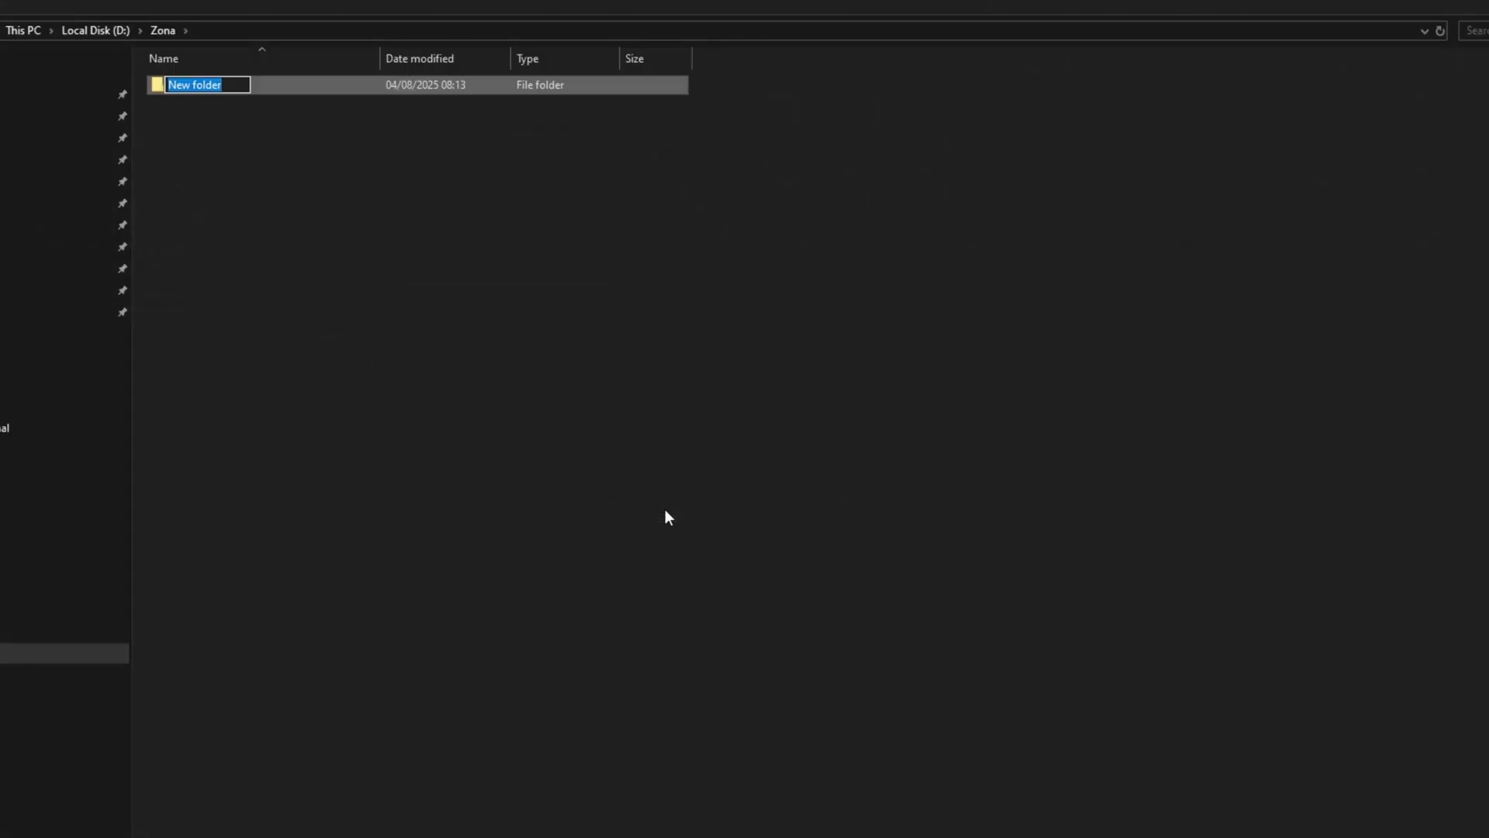
type("Stalker 1.5.3 for Zona")
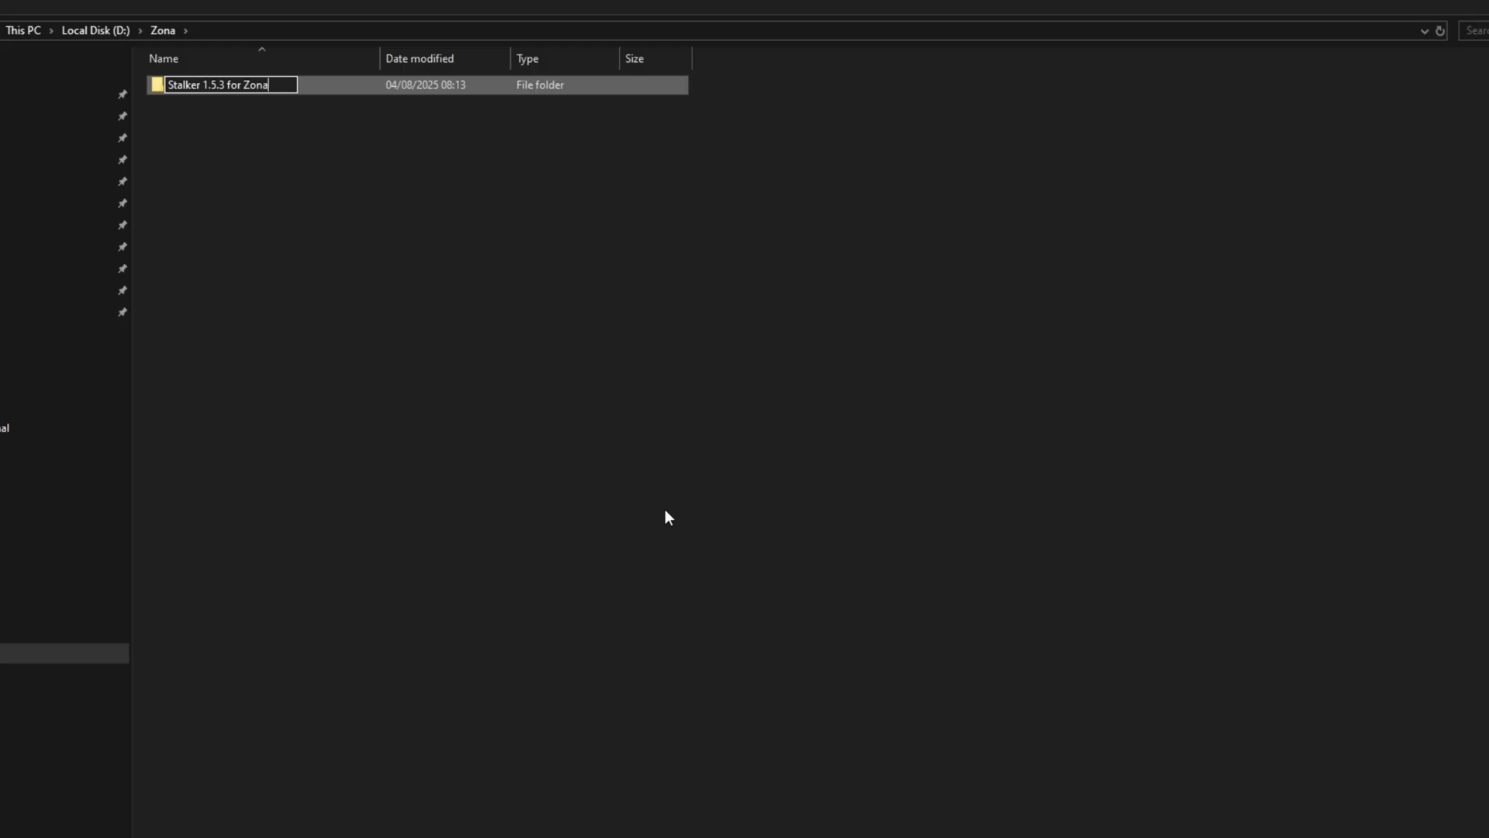
key("Return")
- Create a second folder named "Mo2 For Zona" alongside the Stalker folder
right_click(335, 375)
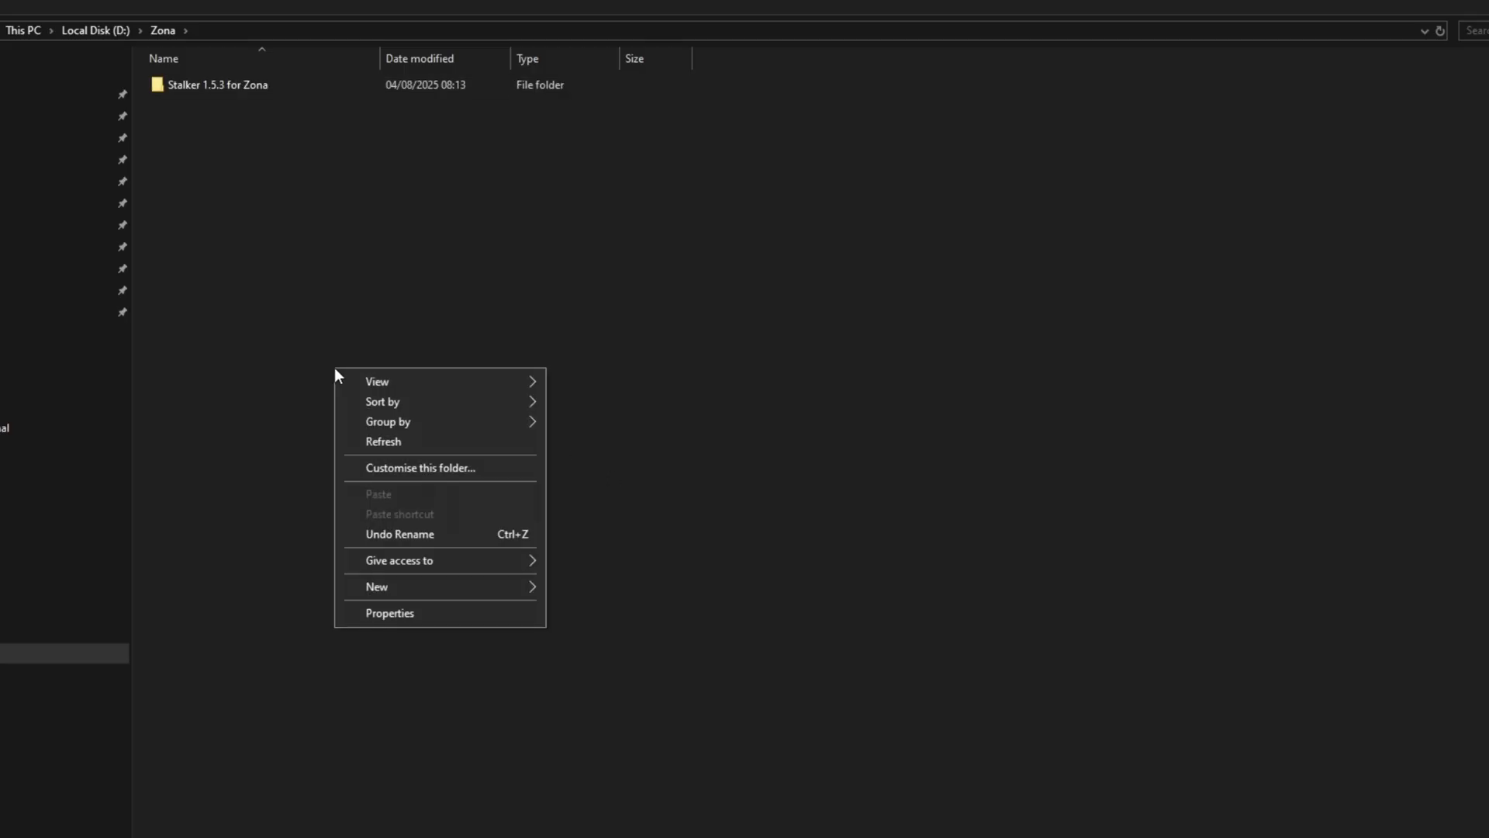
left_click(556, 590)
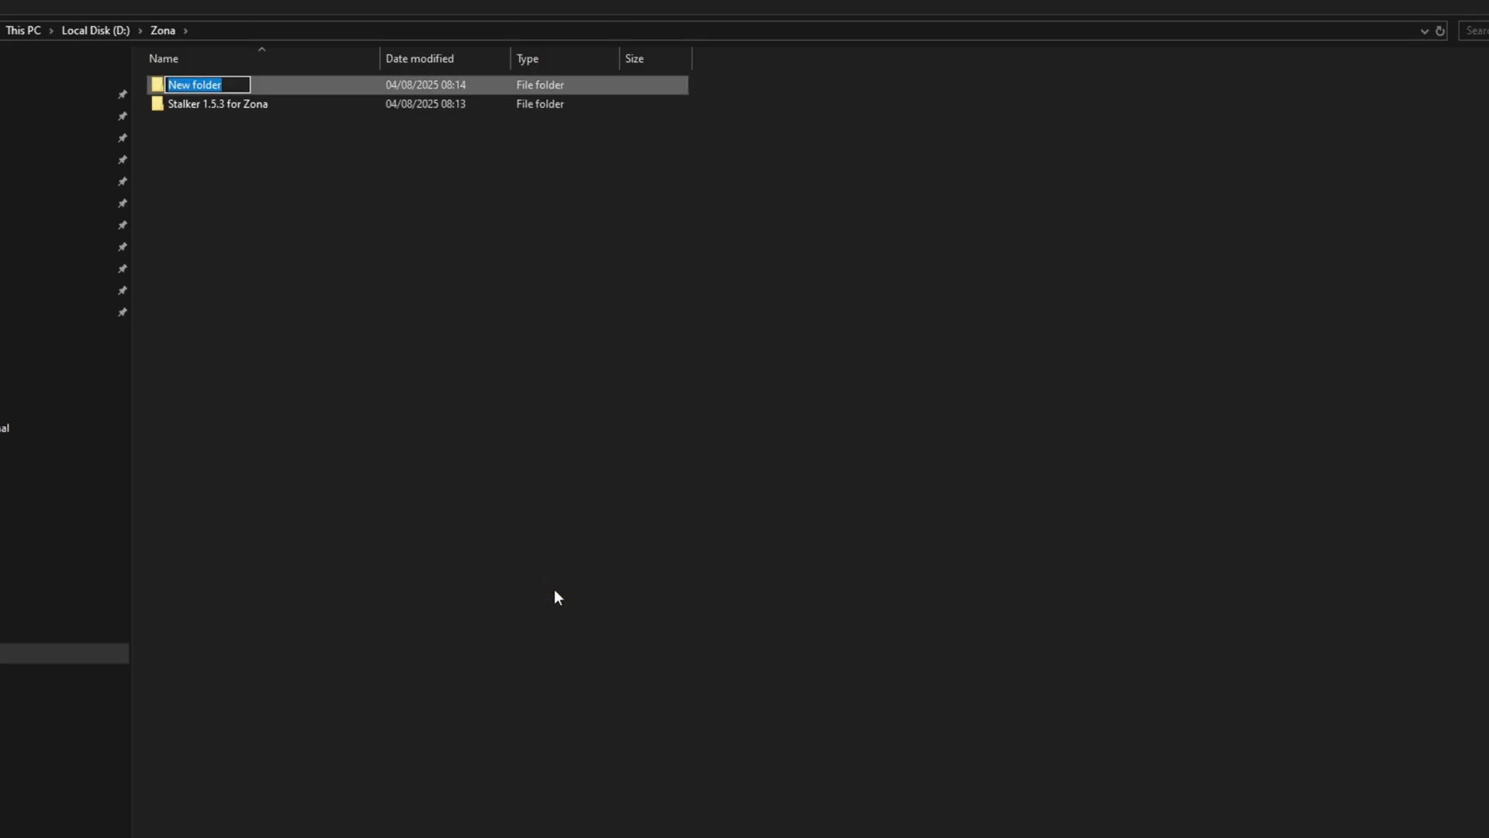
type("Mo2 For Zona")
key("Return")
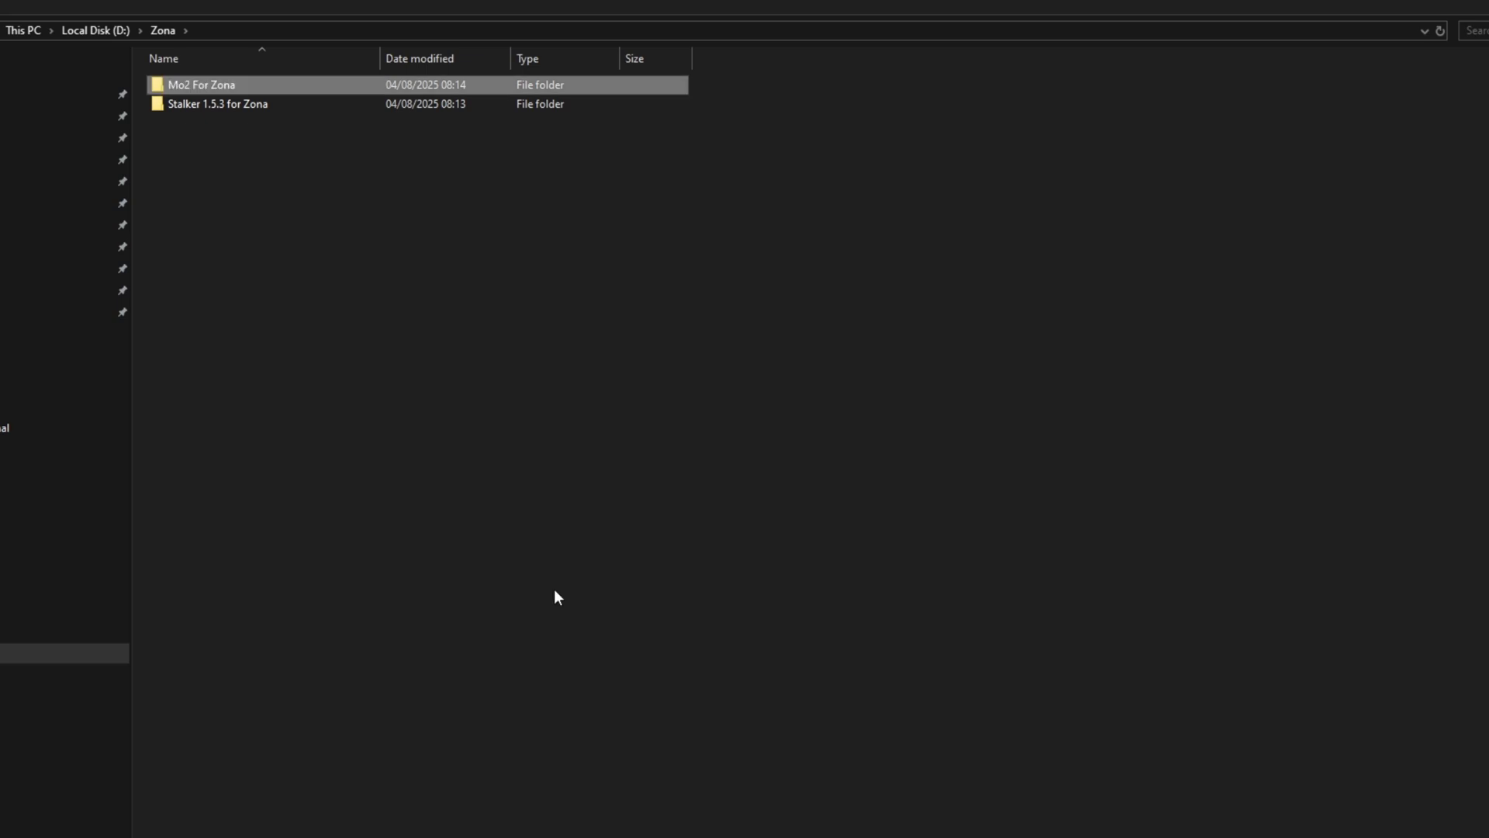
left_click(339, 318)
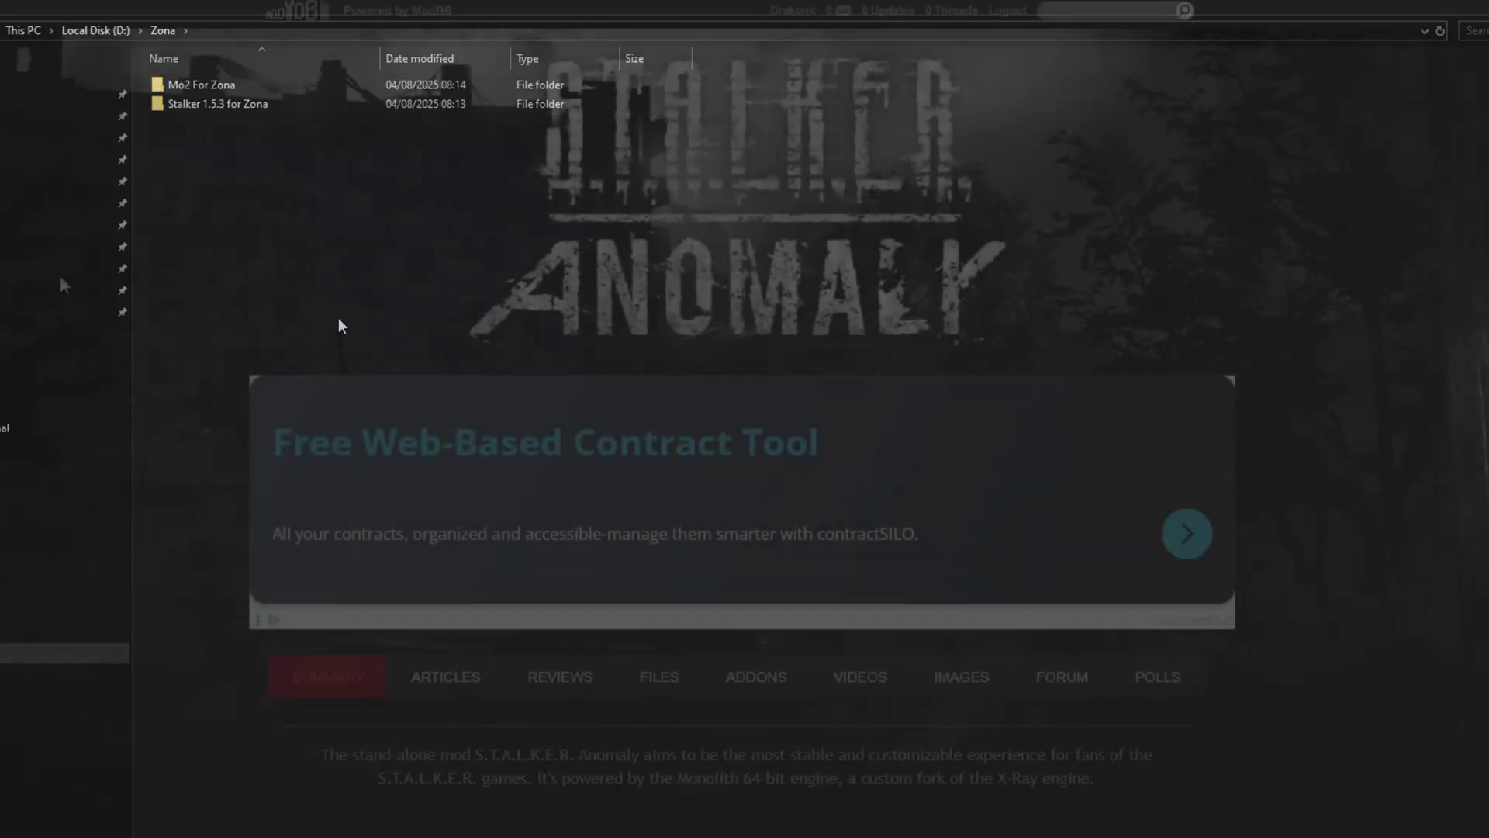
- On the S.T.A.L.K.E.R. Anomaly page of ModDB, find the STALKER Anomaly 1.5.3 full version file and download it
scroll(632, 372, "down", 4)
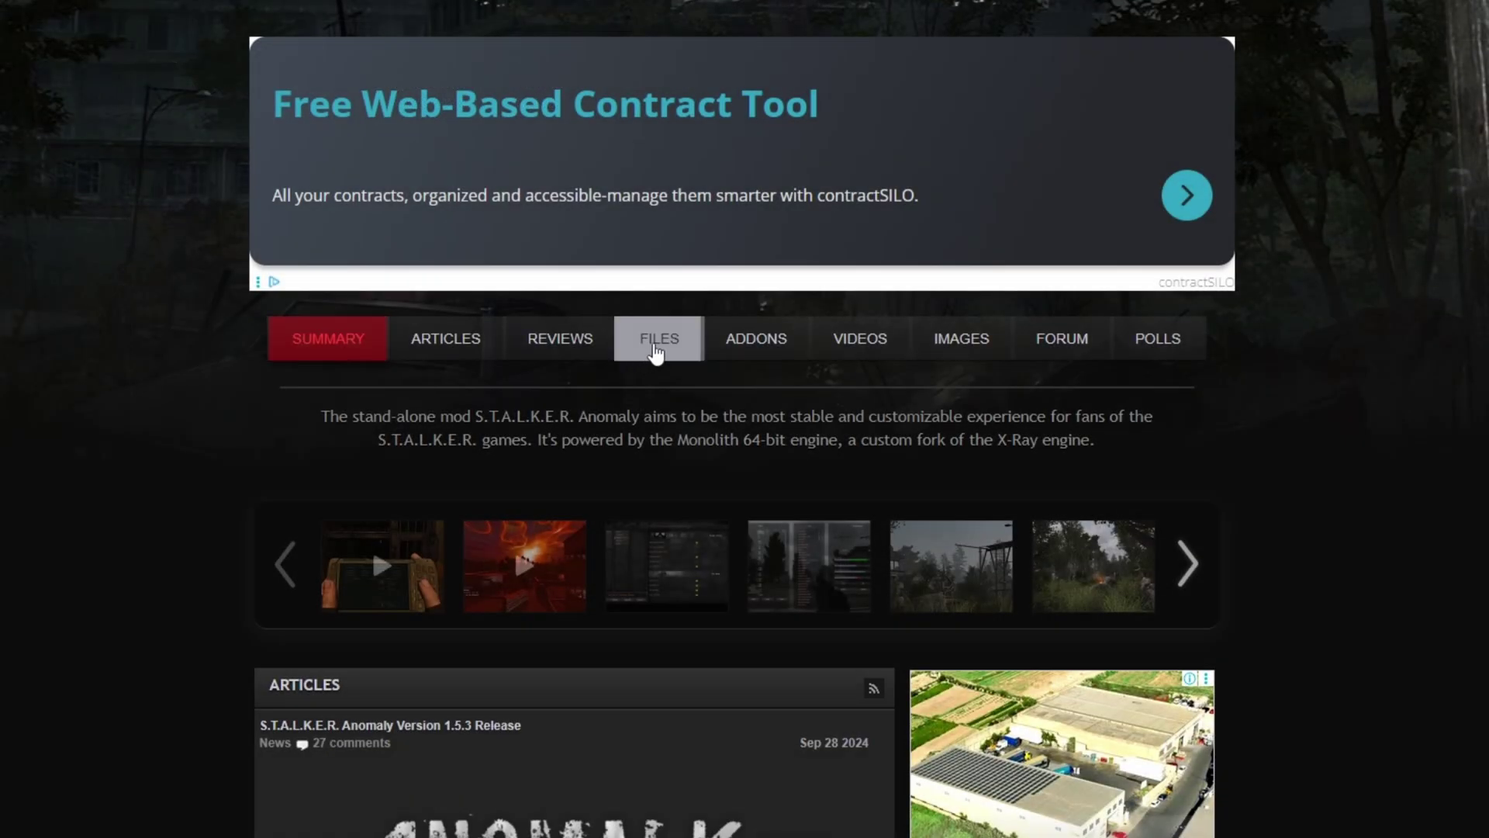
left_click(655, 351)
scroll(663, 342, "down", 4)
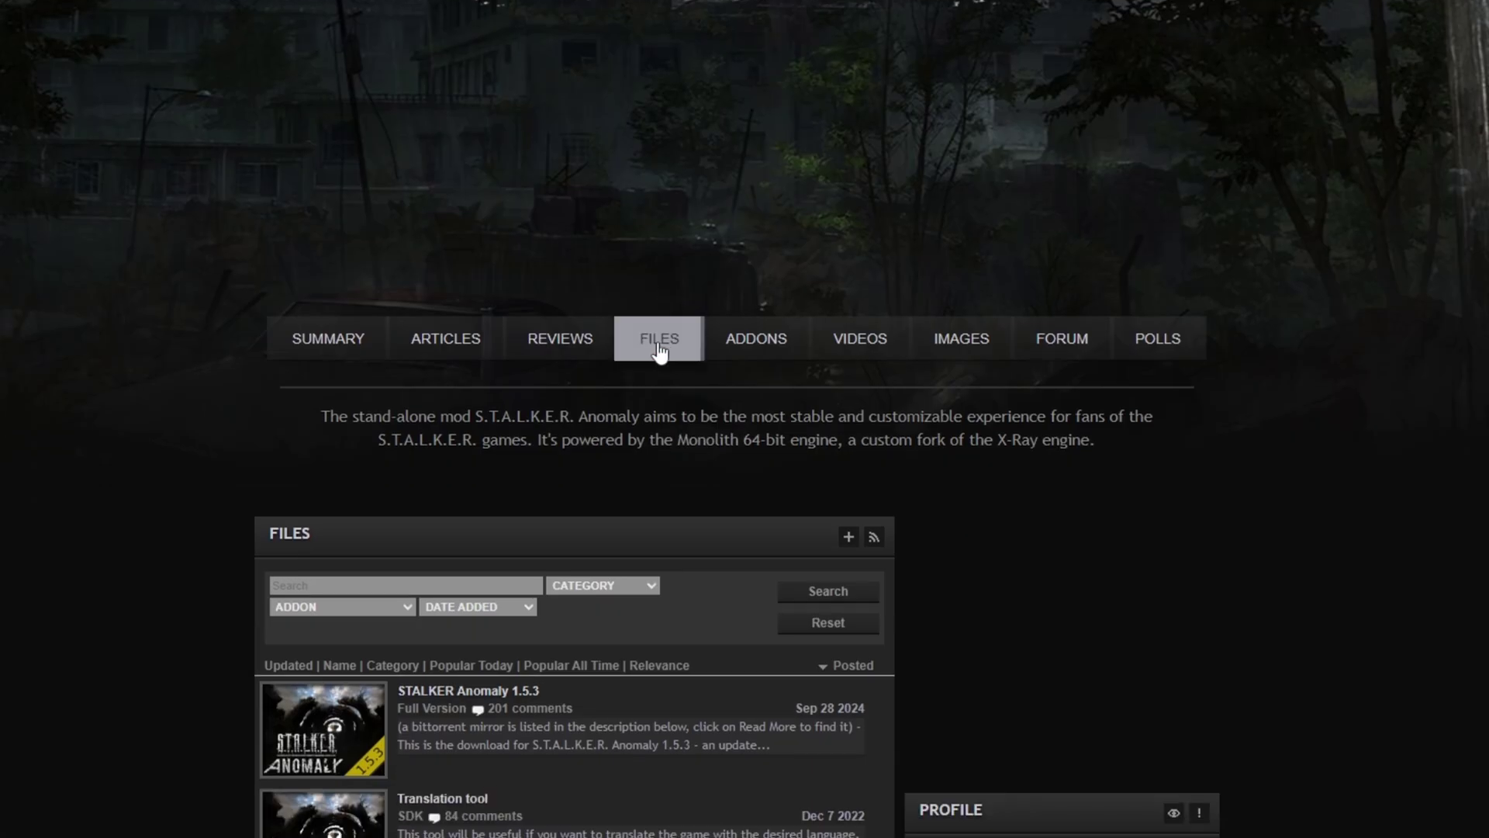
scroll(503, 348, "down", 3)
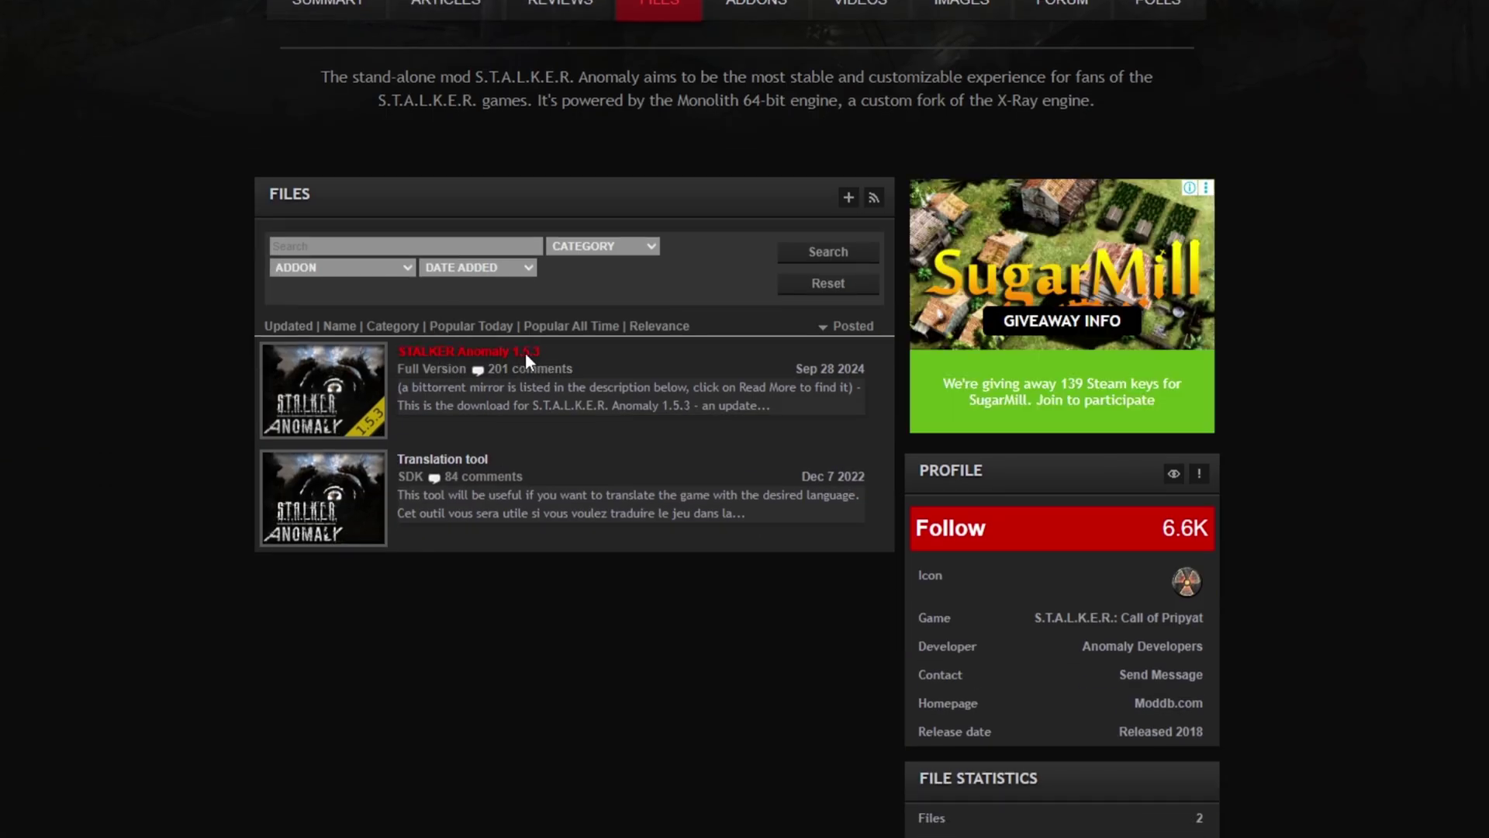
scroll(525, 352, "up", 8)
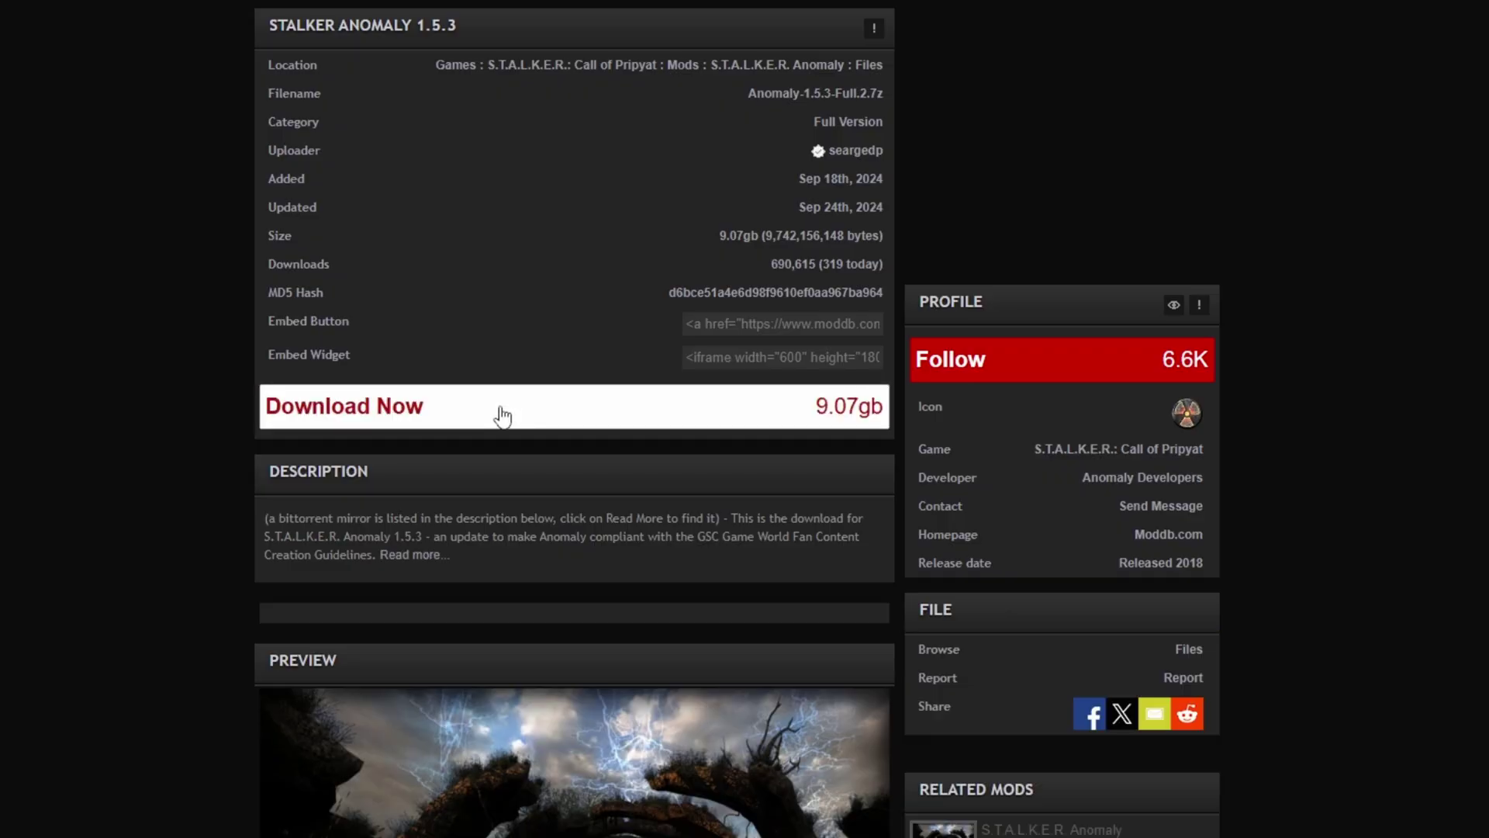
left_click(501, 417)
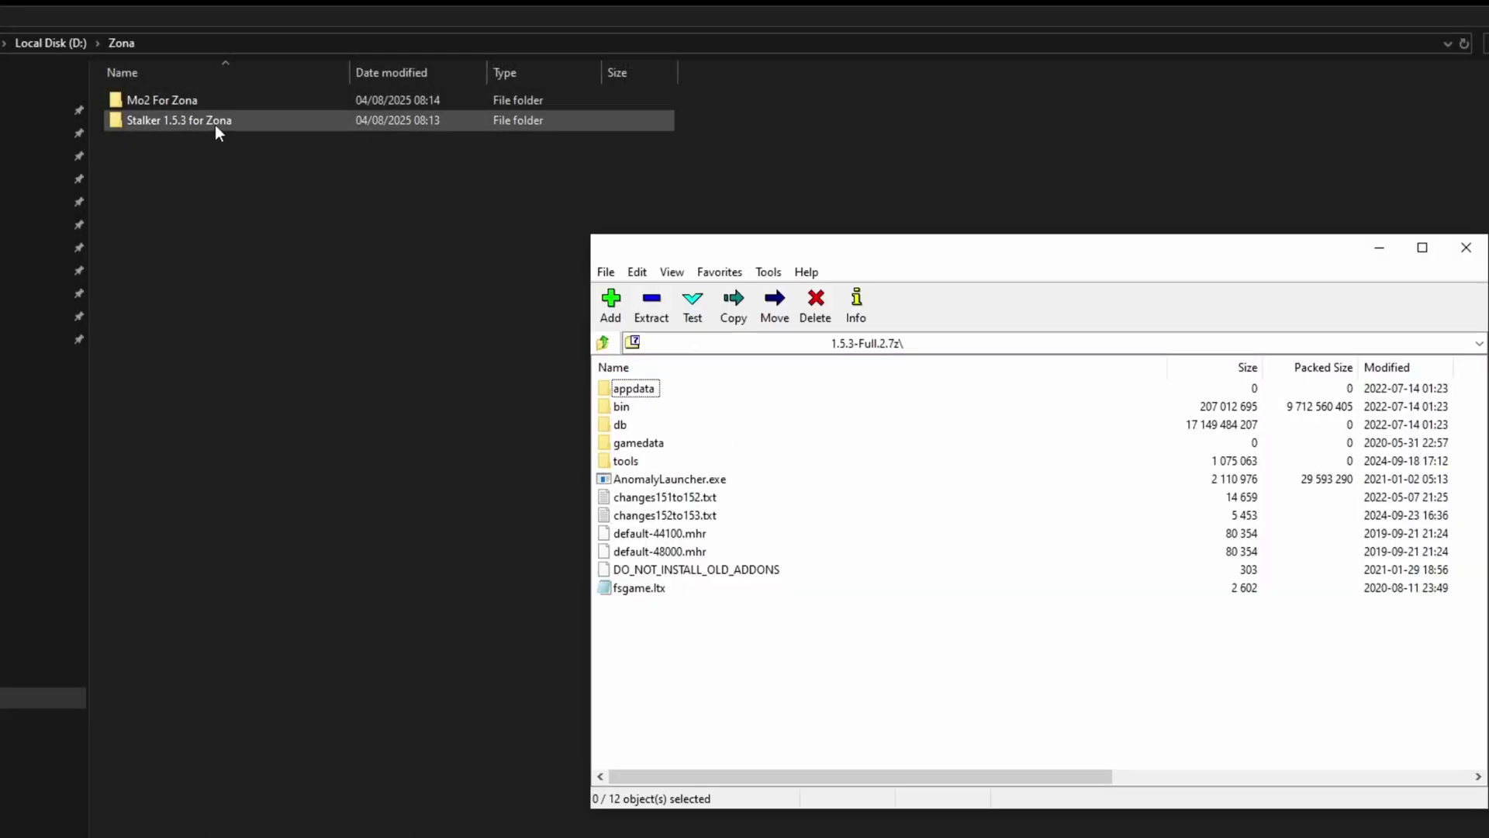
- Extract the entire contents of the Anomaly 1.5.3 archive into the "Stalker 1.5.3 for Zona" folder
double_click(216, 124)
key("alt+Tab")
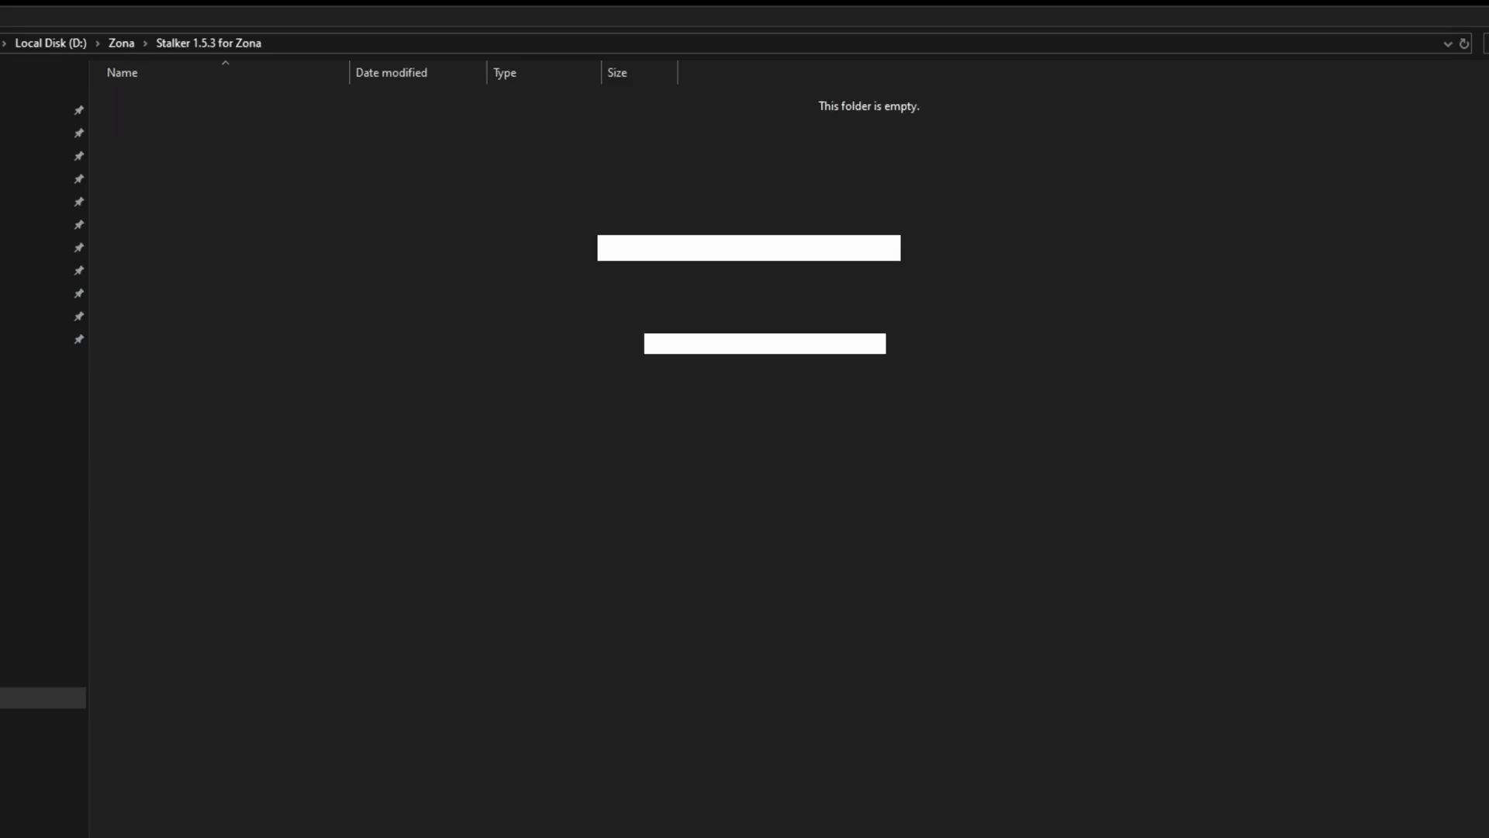
left_click_drag(665, 660, 640, 373)
left_click_drag(636, 397, 397, 293)
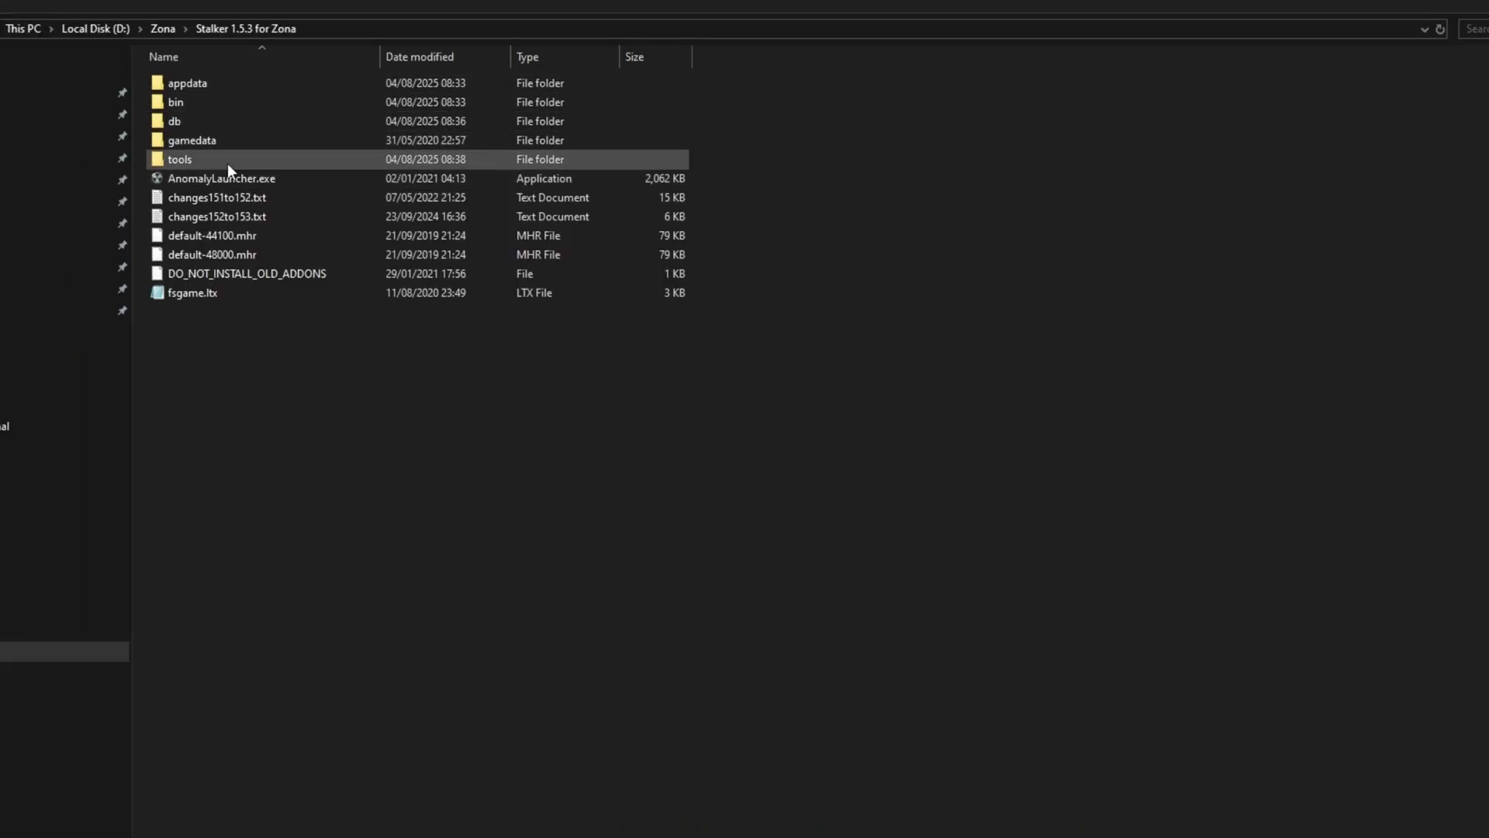
- Run AnomalyLauncher.exe, set the shadow map to 1536, enable Debug Mode and start the game
double_click(231, 177)
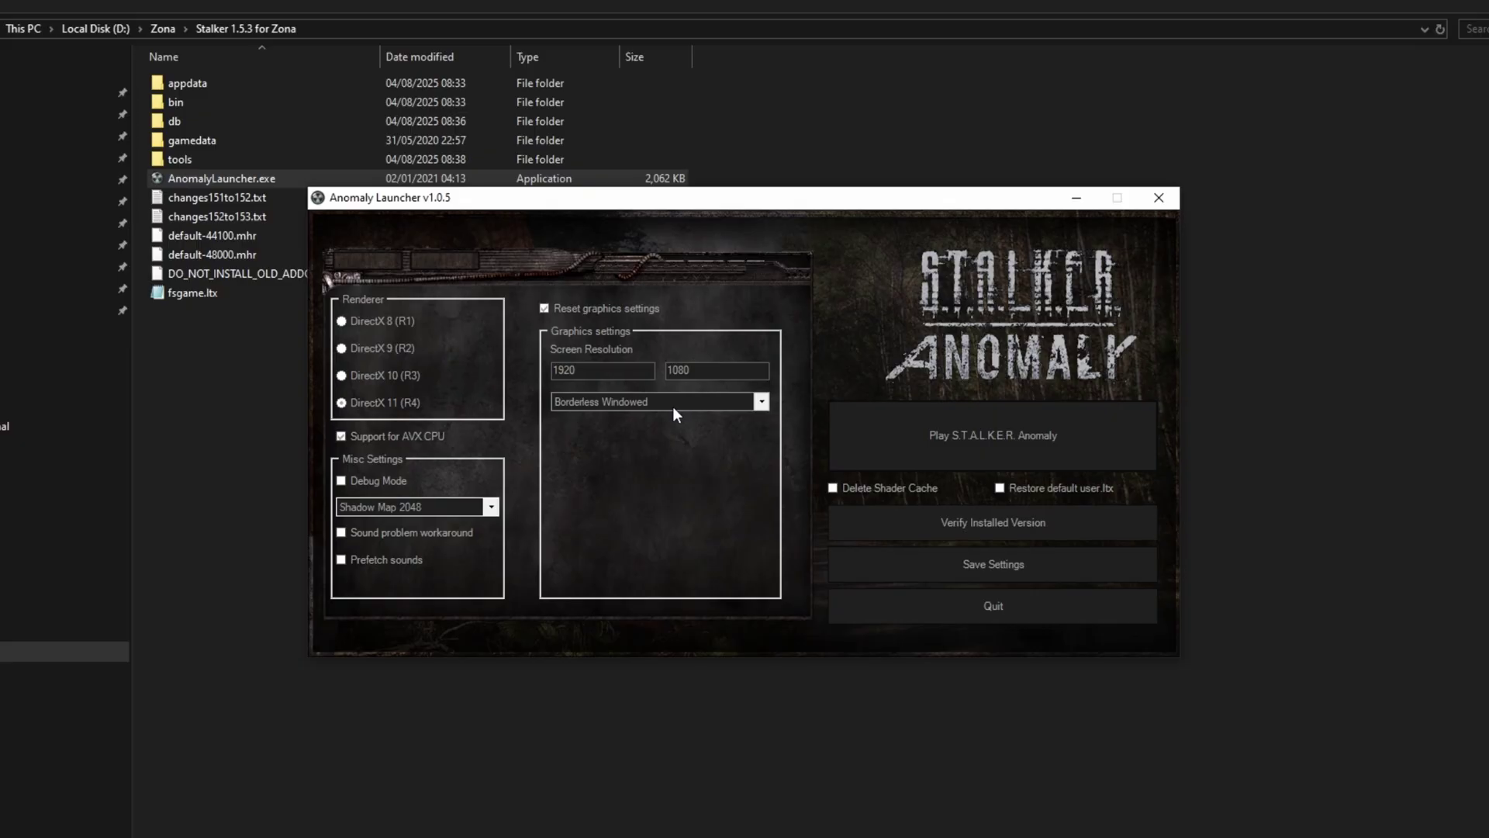
left_click(450, 507)
left_click(453, 527)
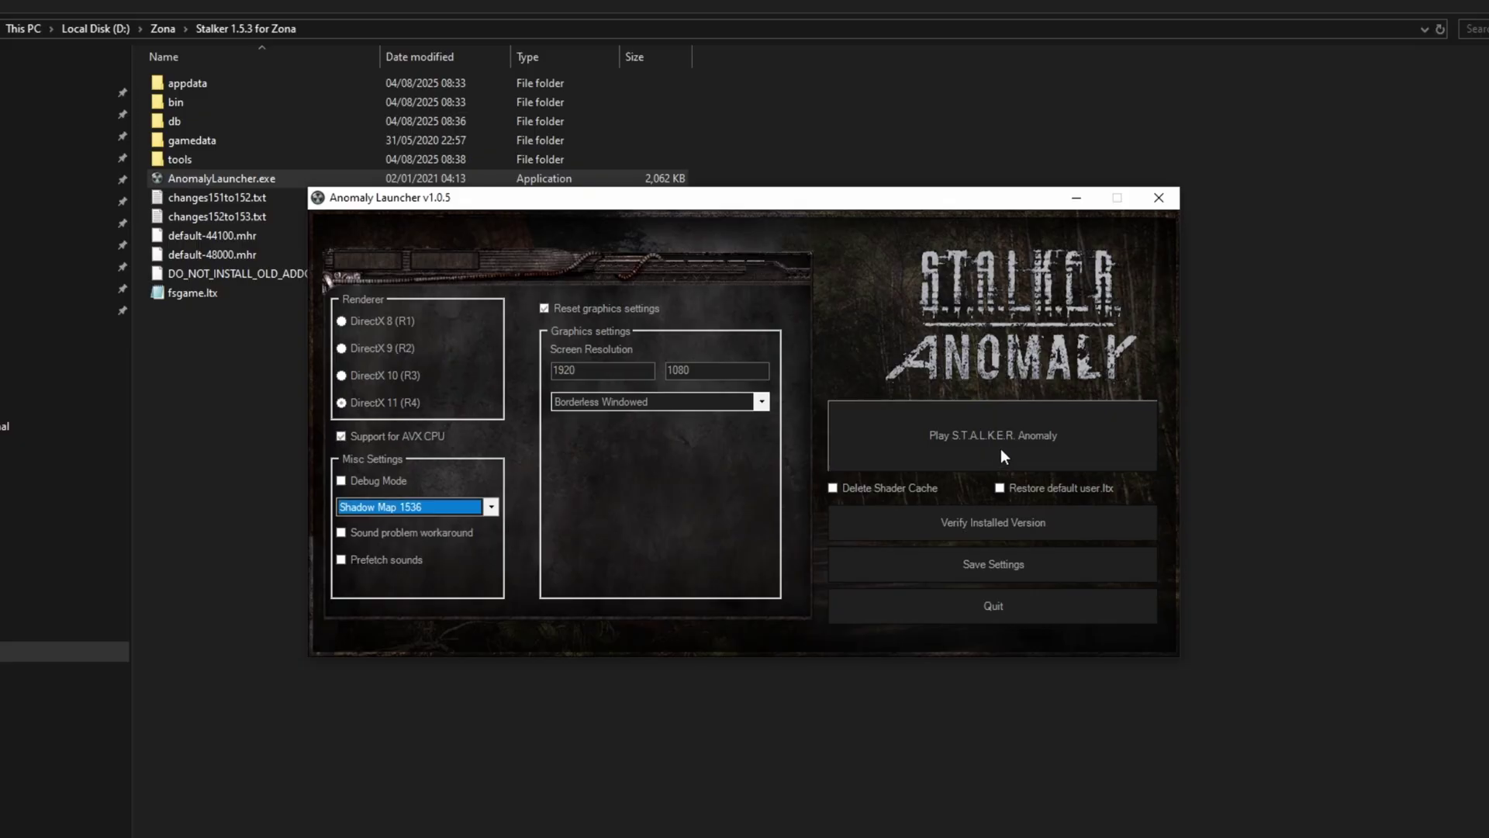
left_click(390, 481)
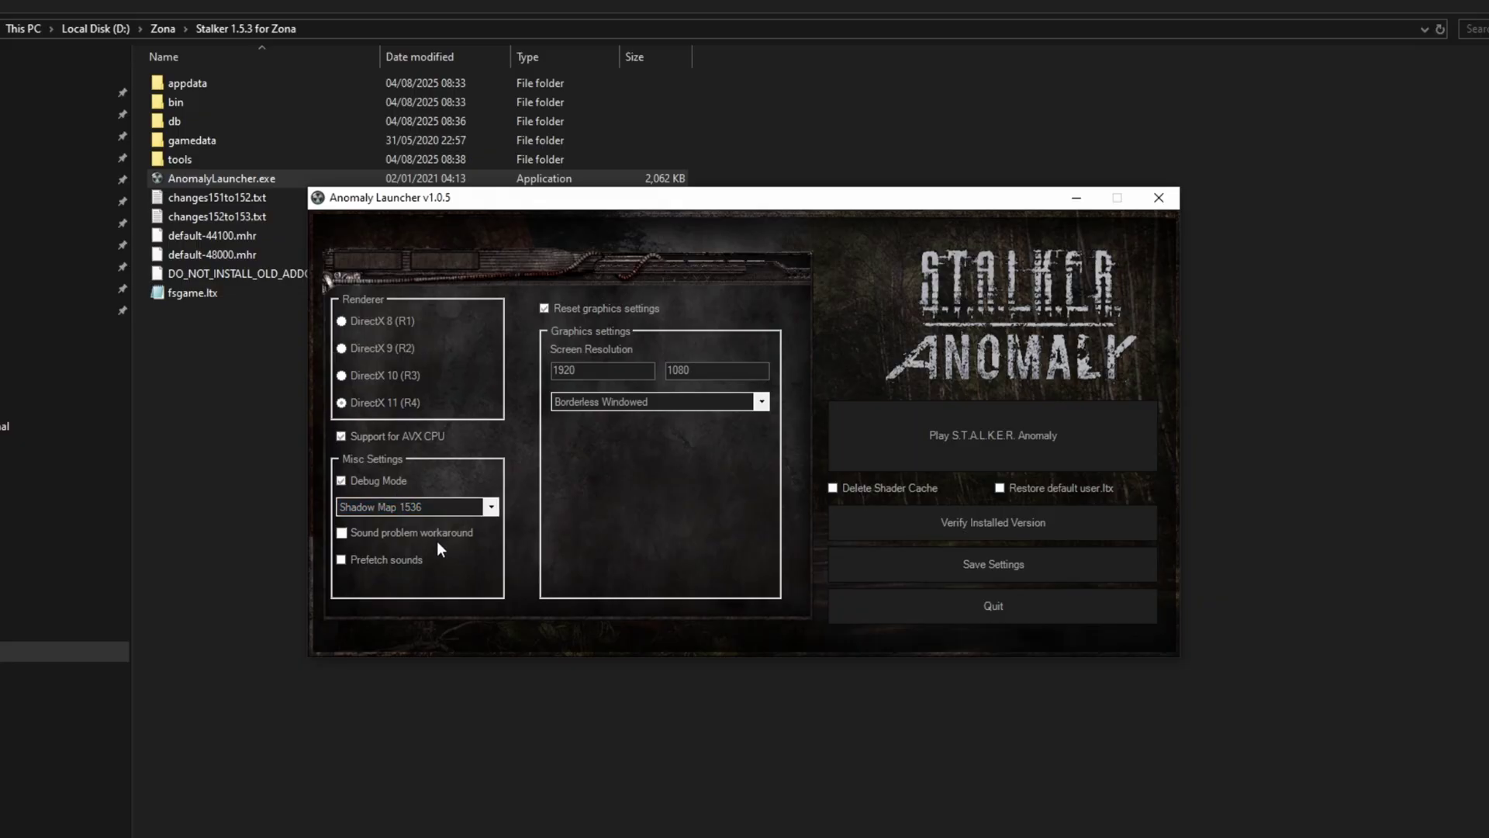
left_click(976, 428)
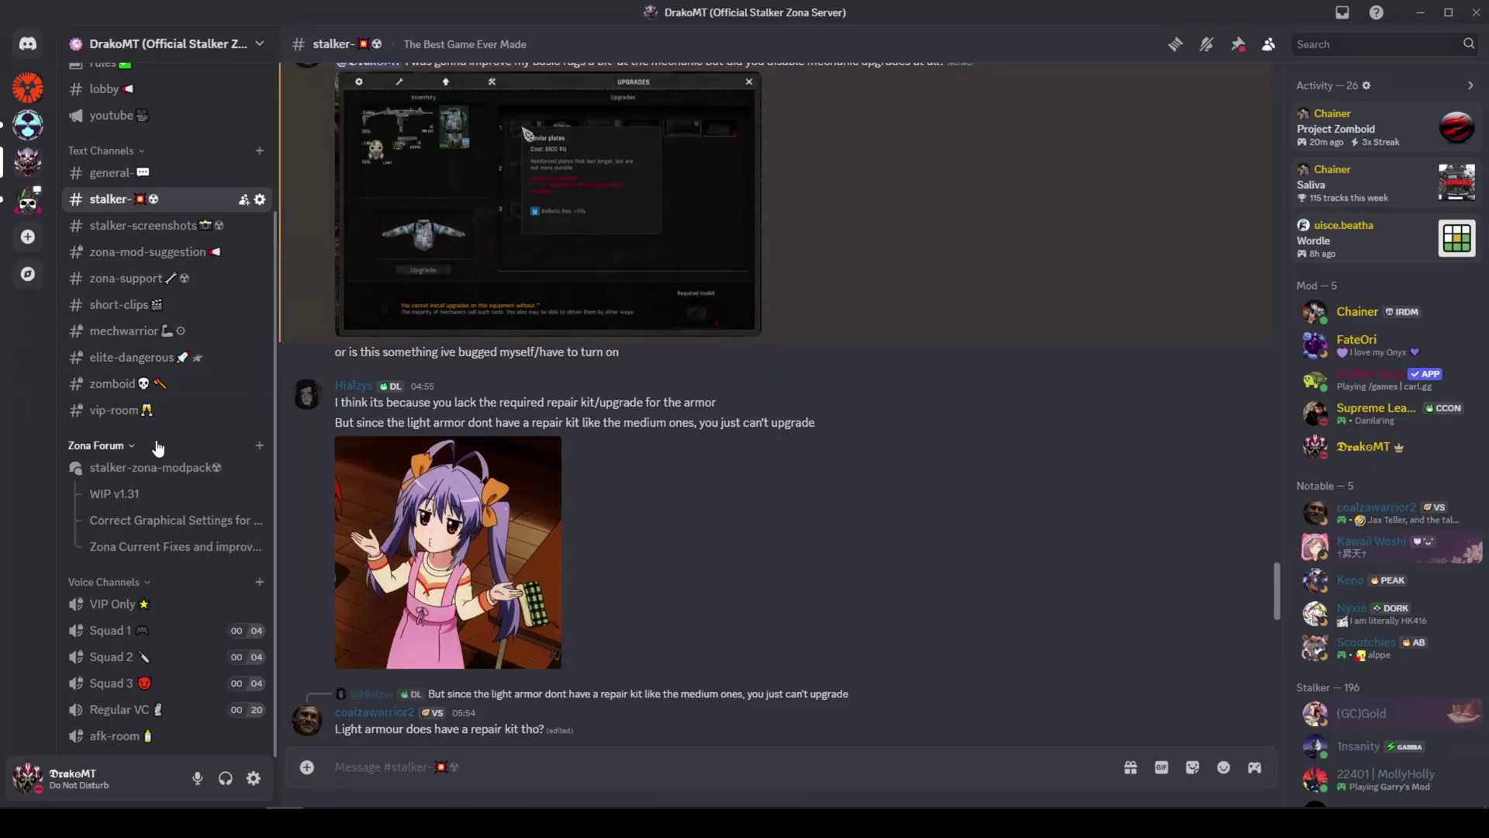
- In Discord, open the Zona Install Guide v1.3 in the stalker-zona-modpack forum and read Step 2 on the EXE DLTX files
left_click(157, 475)
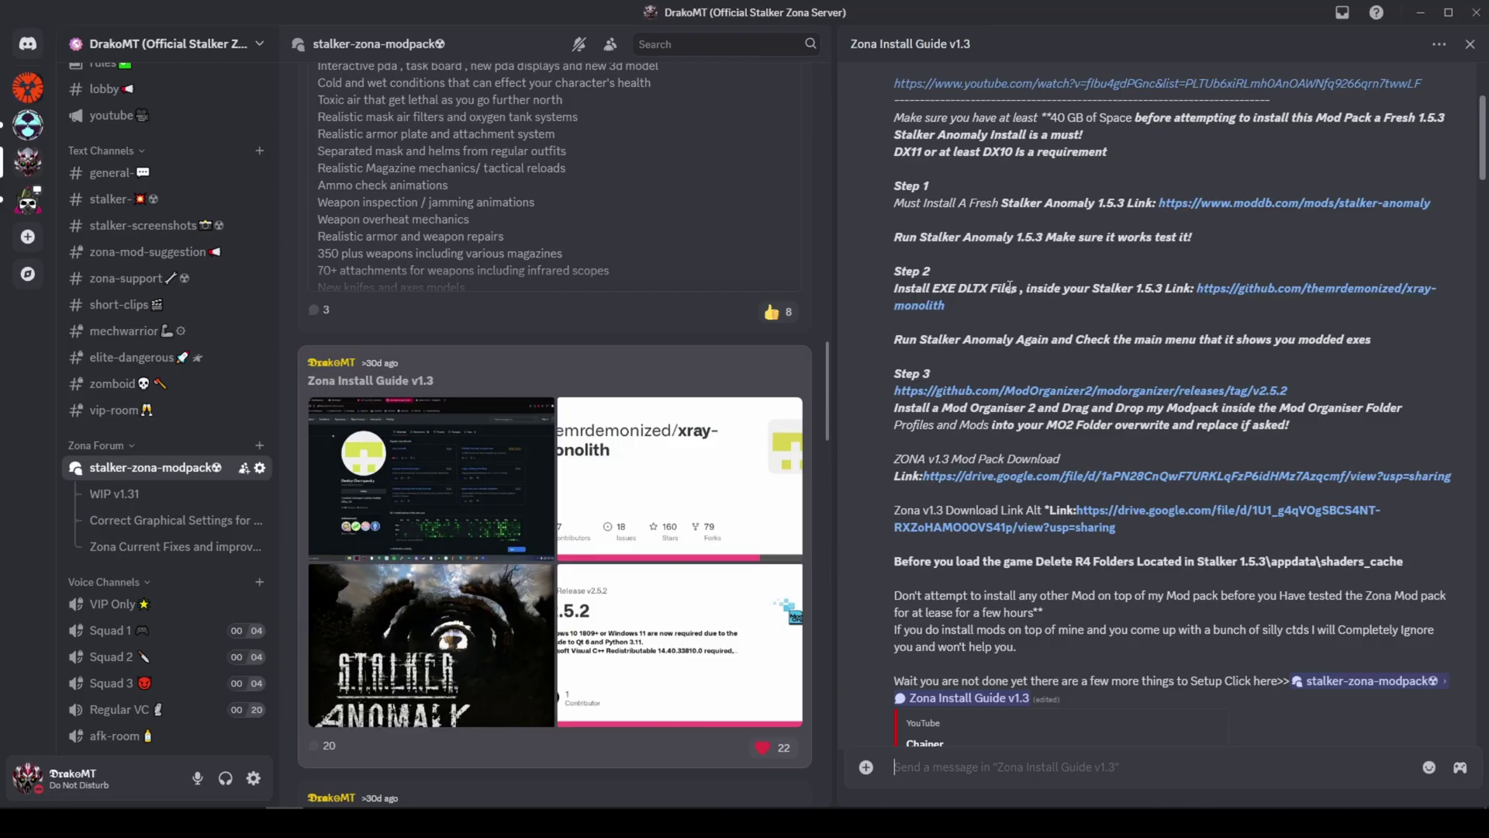
left_click_drag(984, 314, 897, 287)
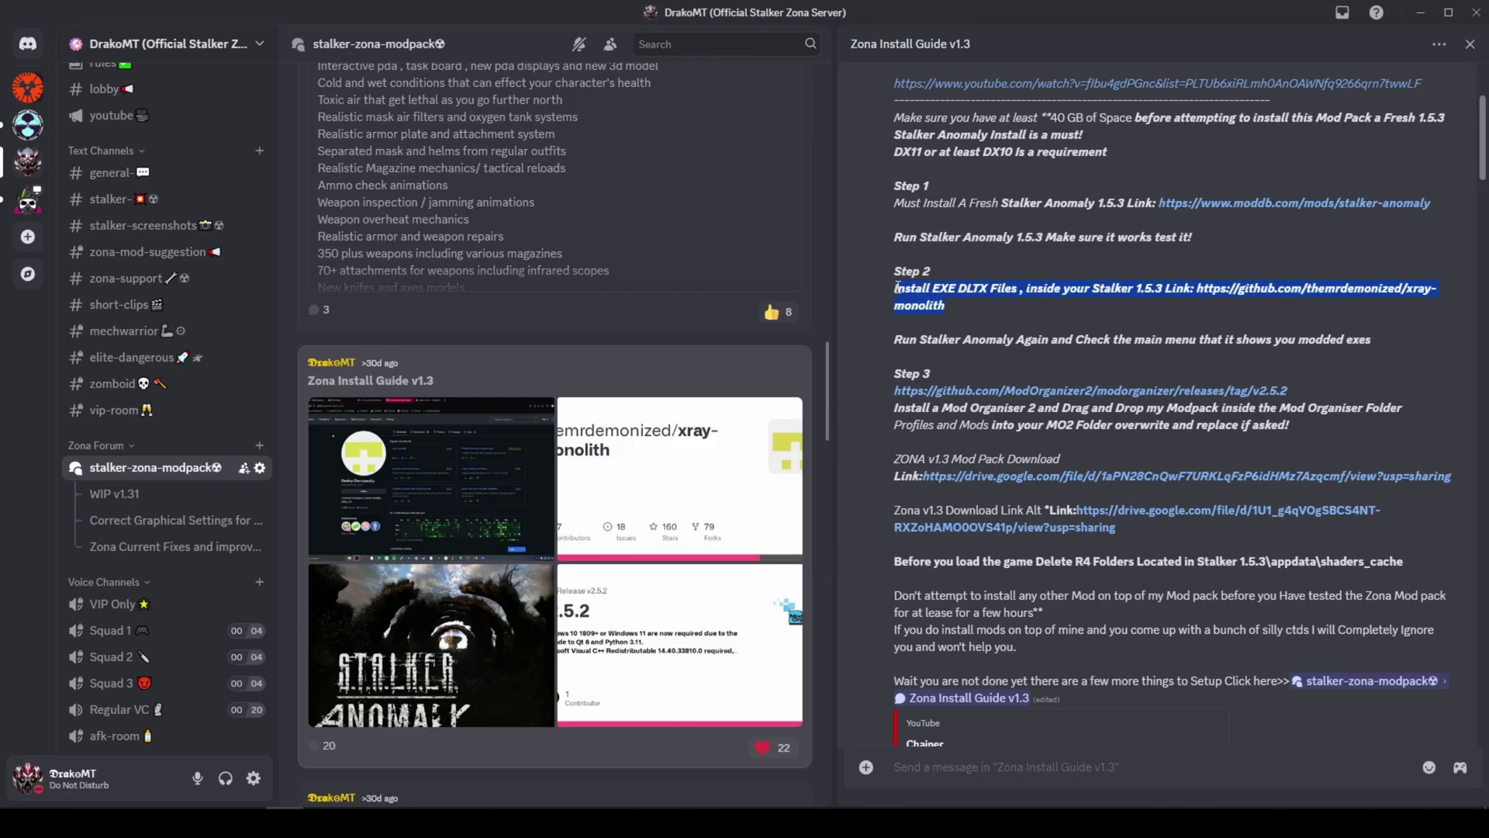
left_click(1190, 329)
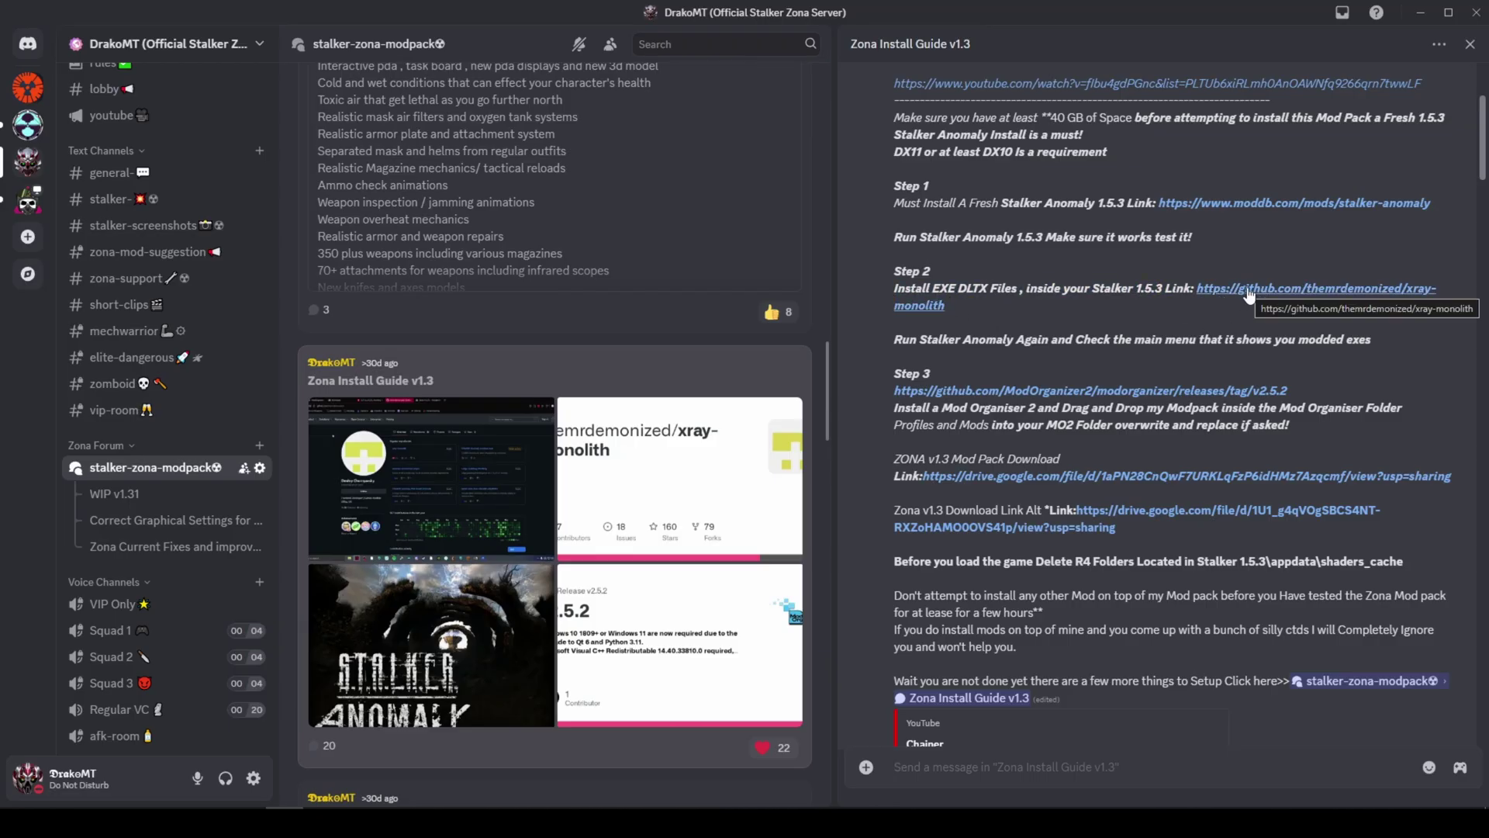
- Follow the guide's Step 2 link to the xray-monolith repository on GitHub and open its full list of releases
left_click(1248, 293)
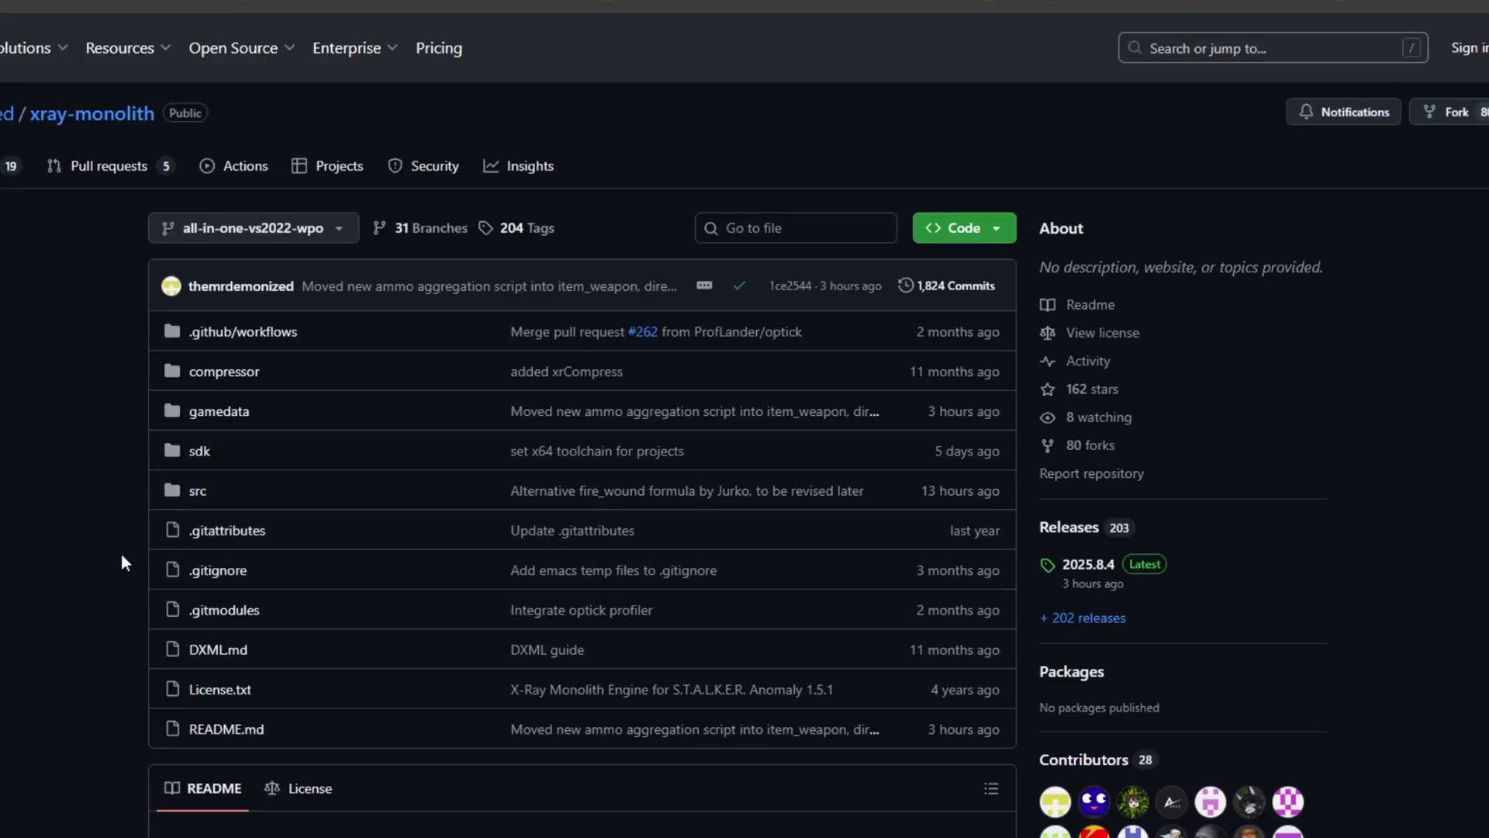
left_click(1100, 620)
scroll(825, 475, "down", 2)
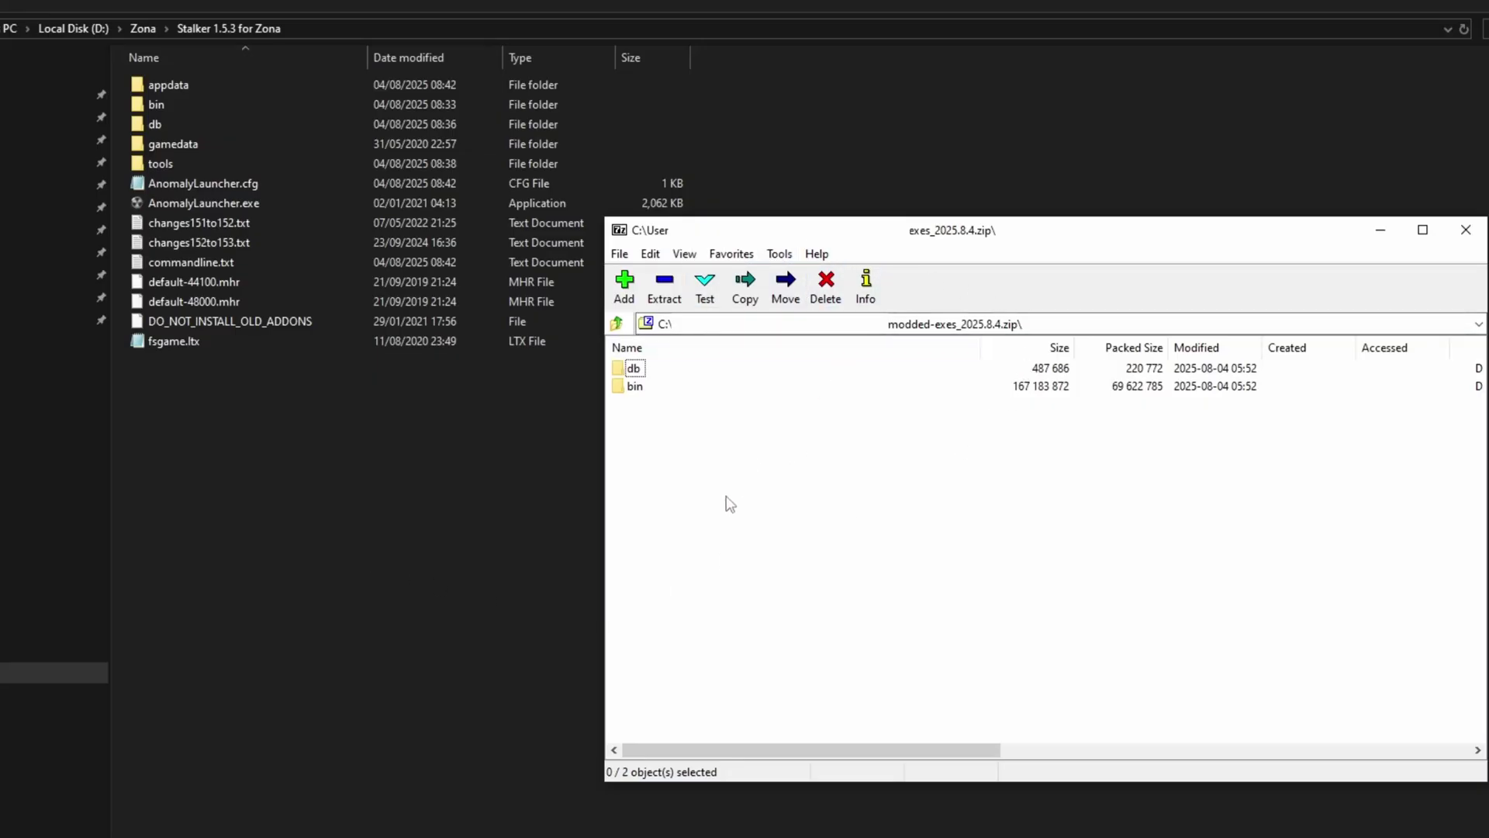
- Copy the db and bin folders from the modded-exes_2025.8.4.zip archive into "Stalker 1.5.3 for Zona", replacing the existing files
left_click_drag(743, 539, 493, 403)
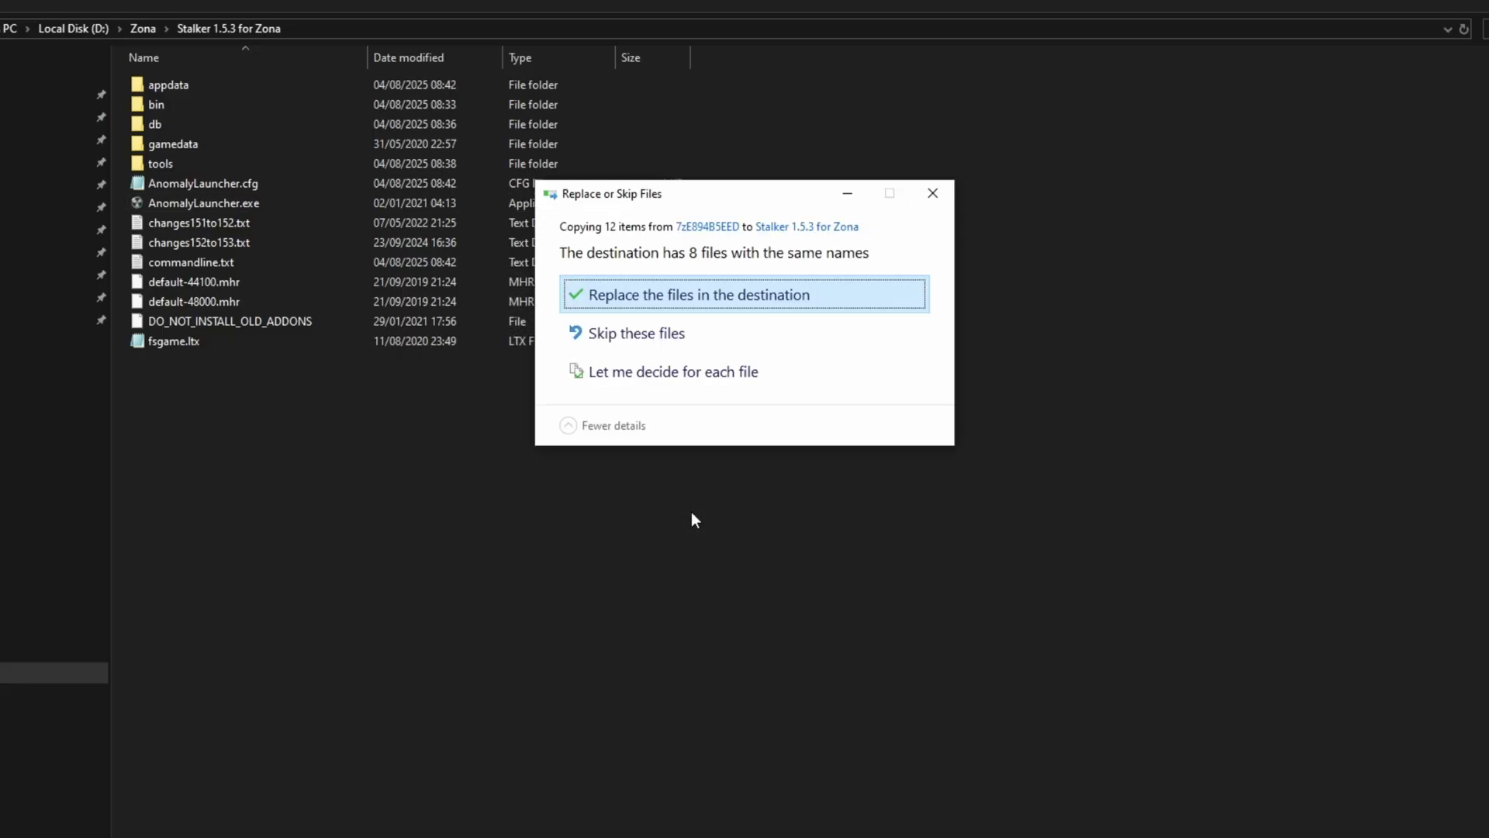
left_click(686, 295)
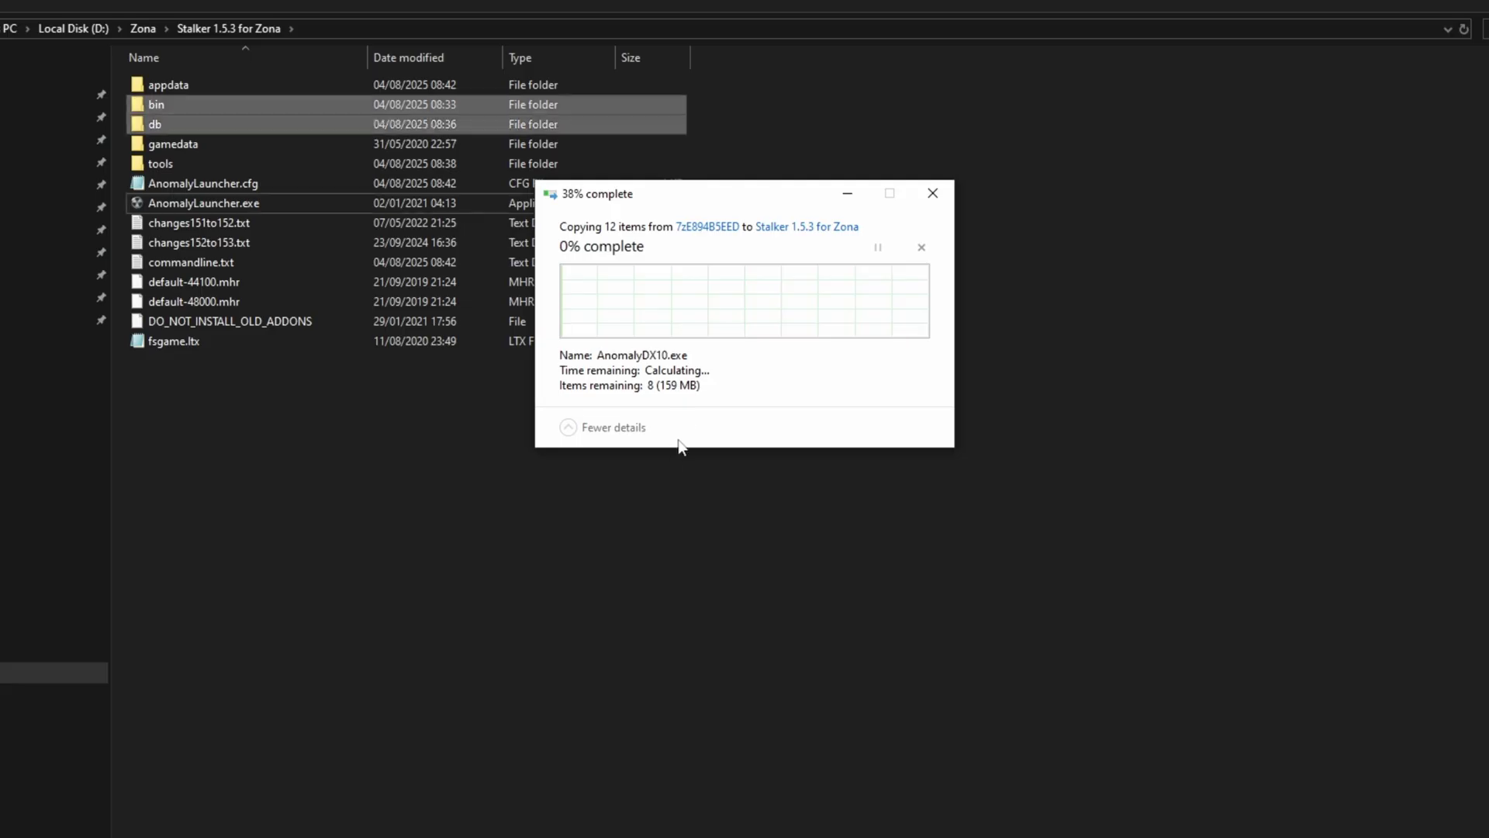
left_click(633, 550)
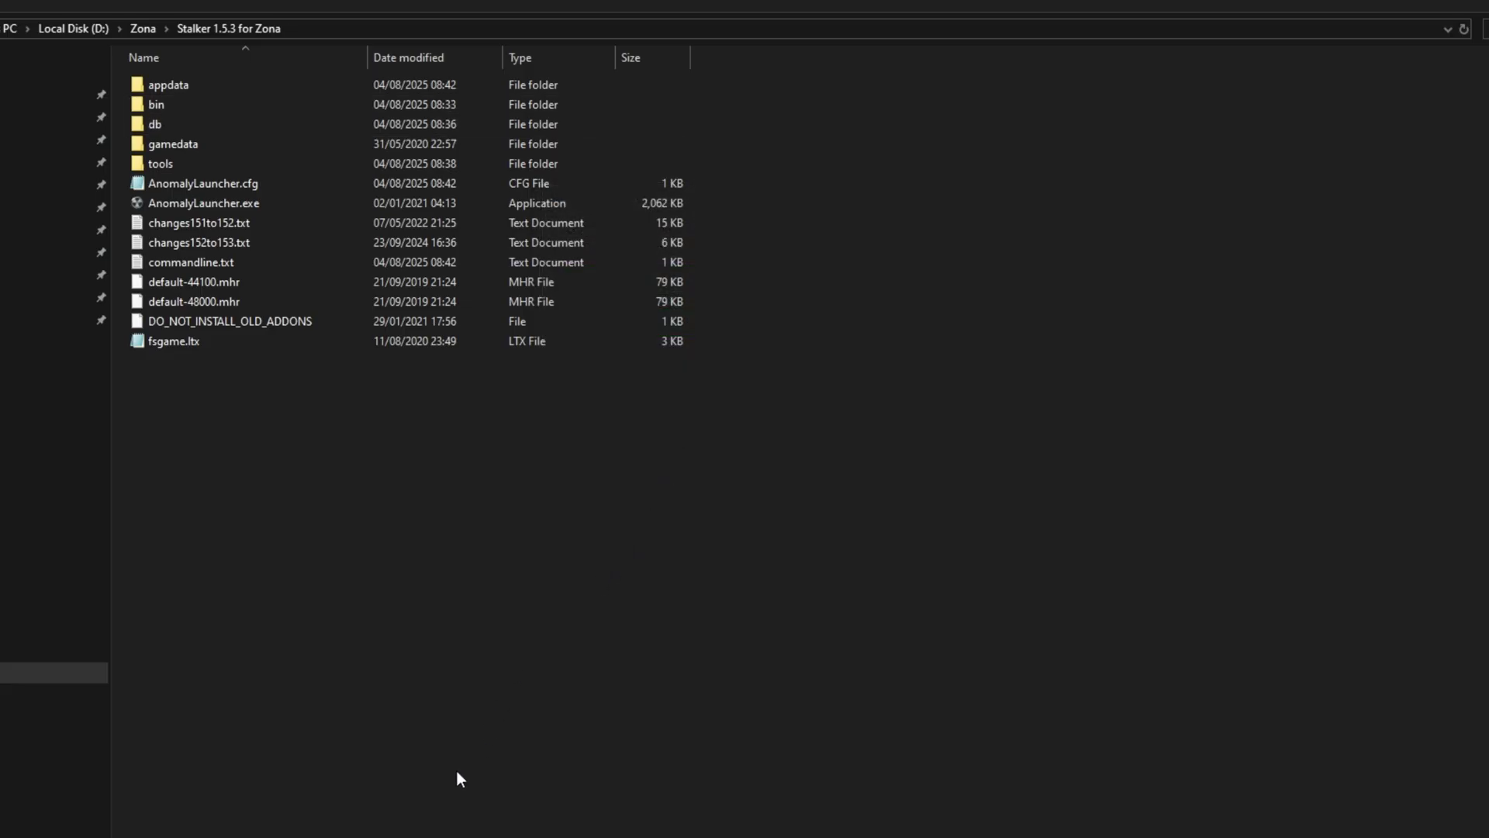
- Start the game through AnomalyLauncher.exe and check its settings for the Modded Exes category, leaving them without changes
double_click(228, 208)
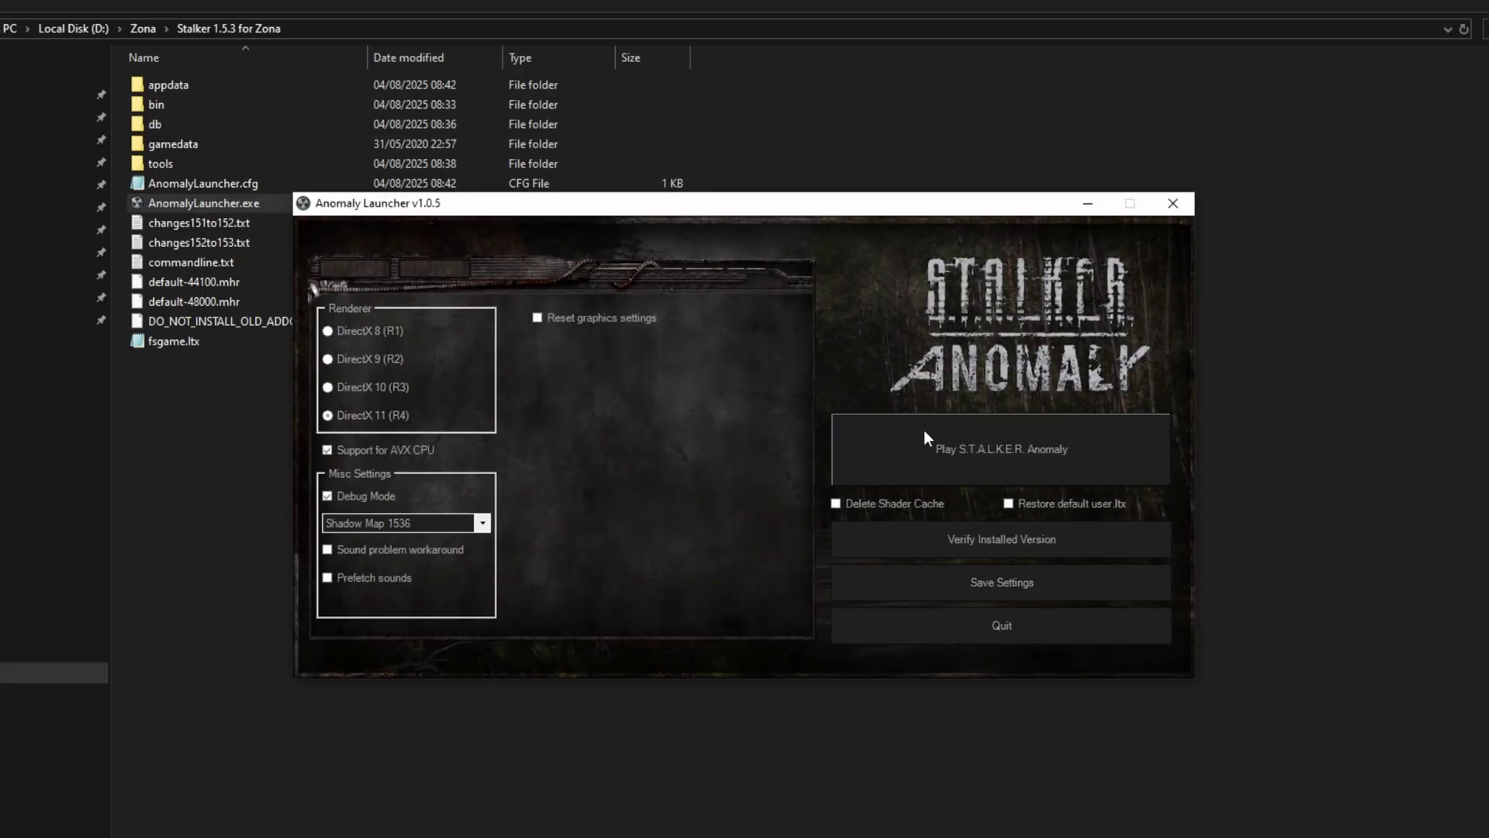
left_click(928, 434)
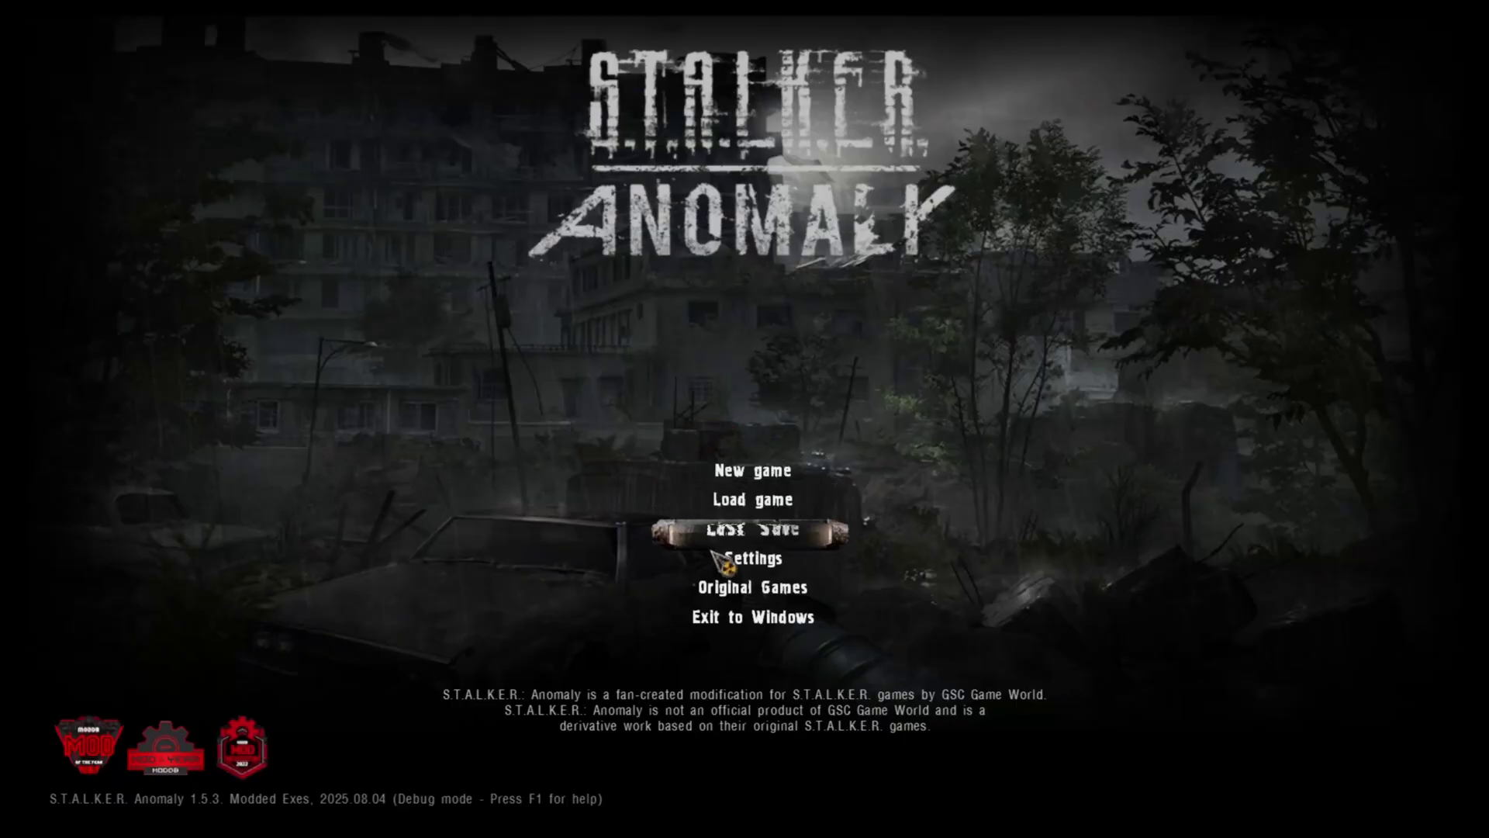
left_click(757, 560)
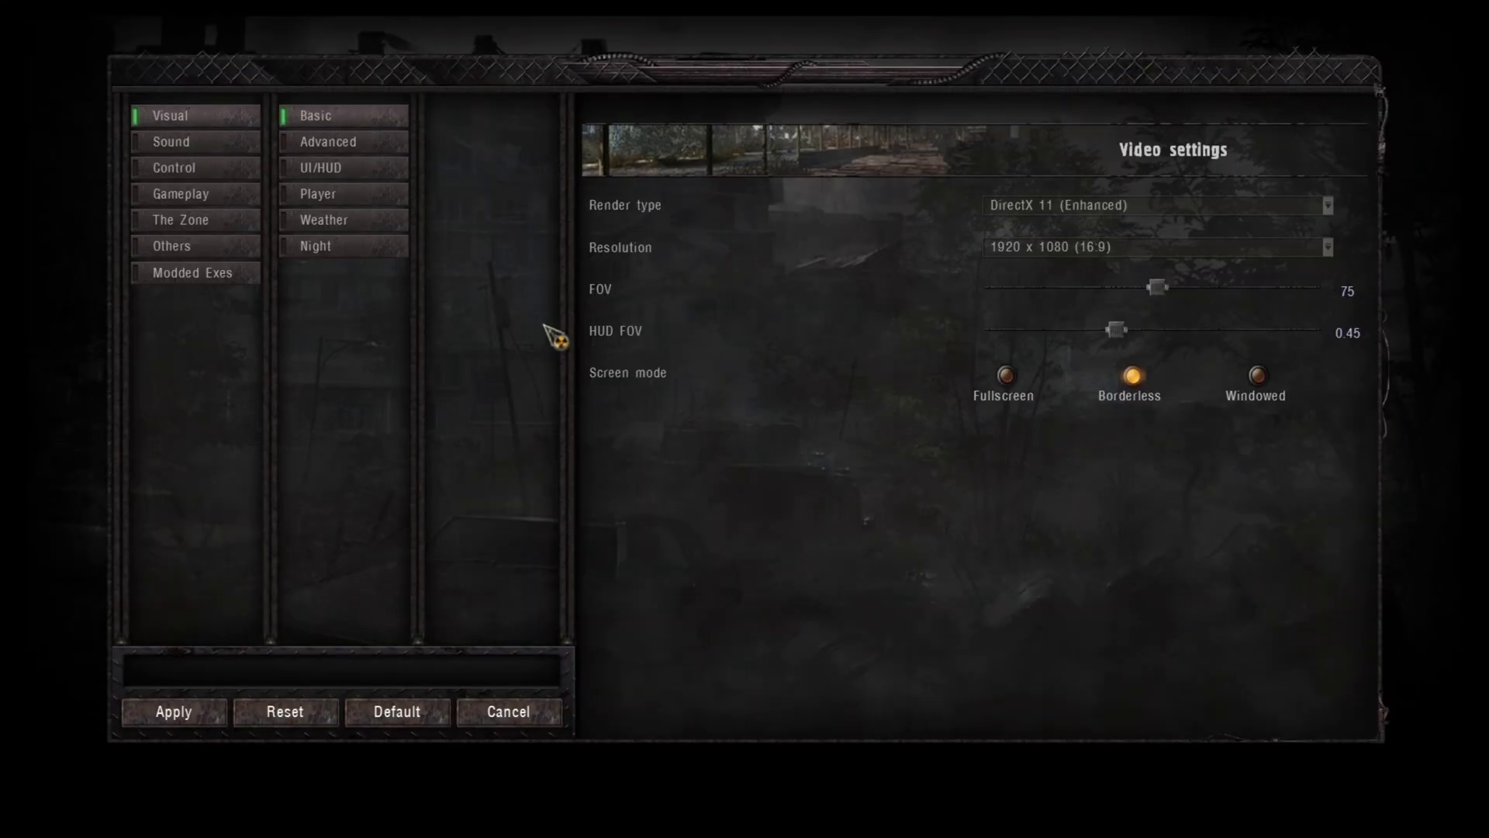
left_click(242, 274)
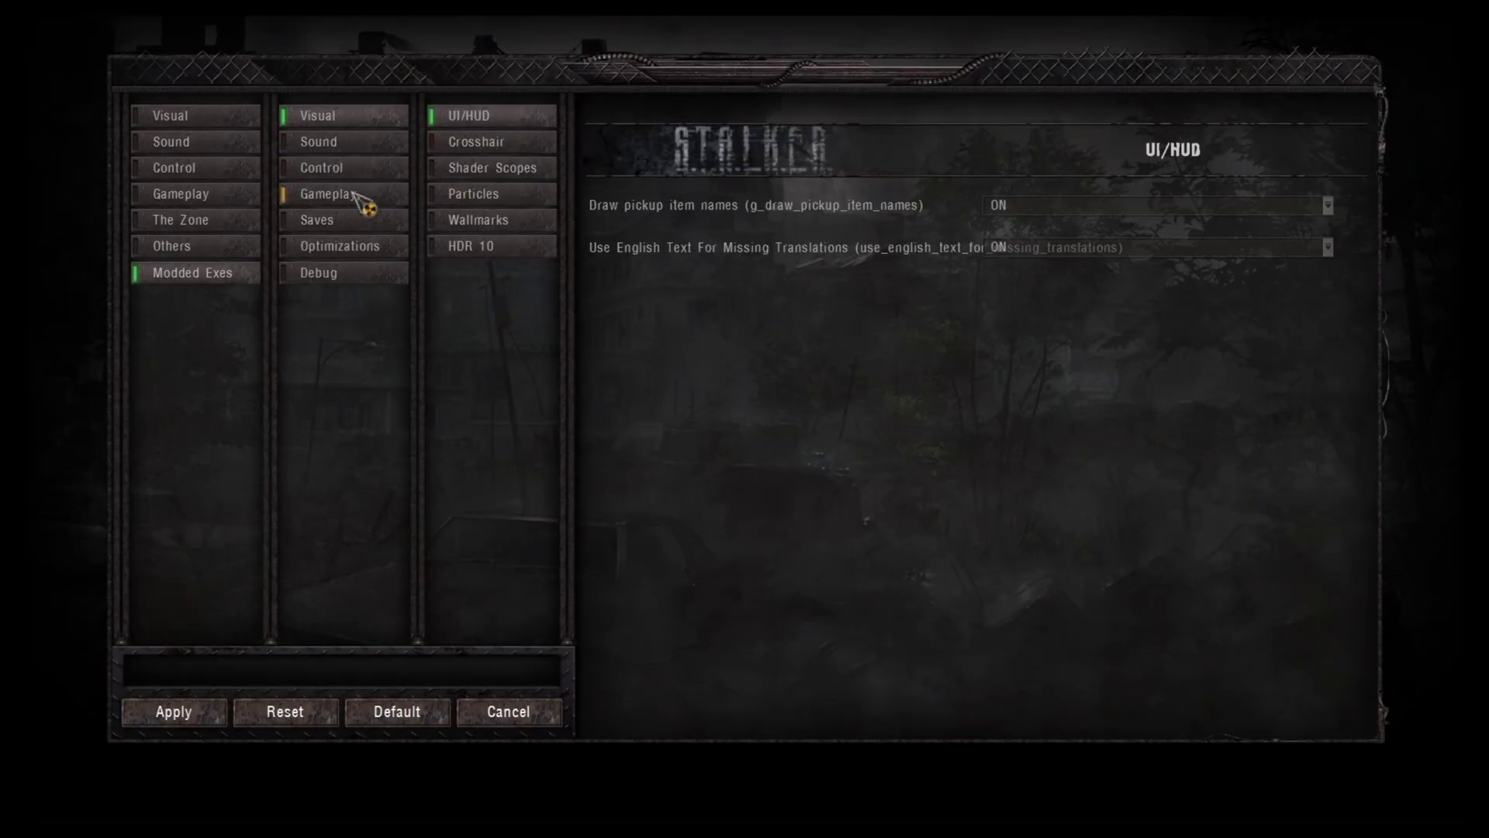
left_click(512, 714)
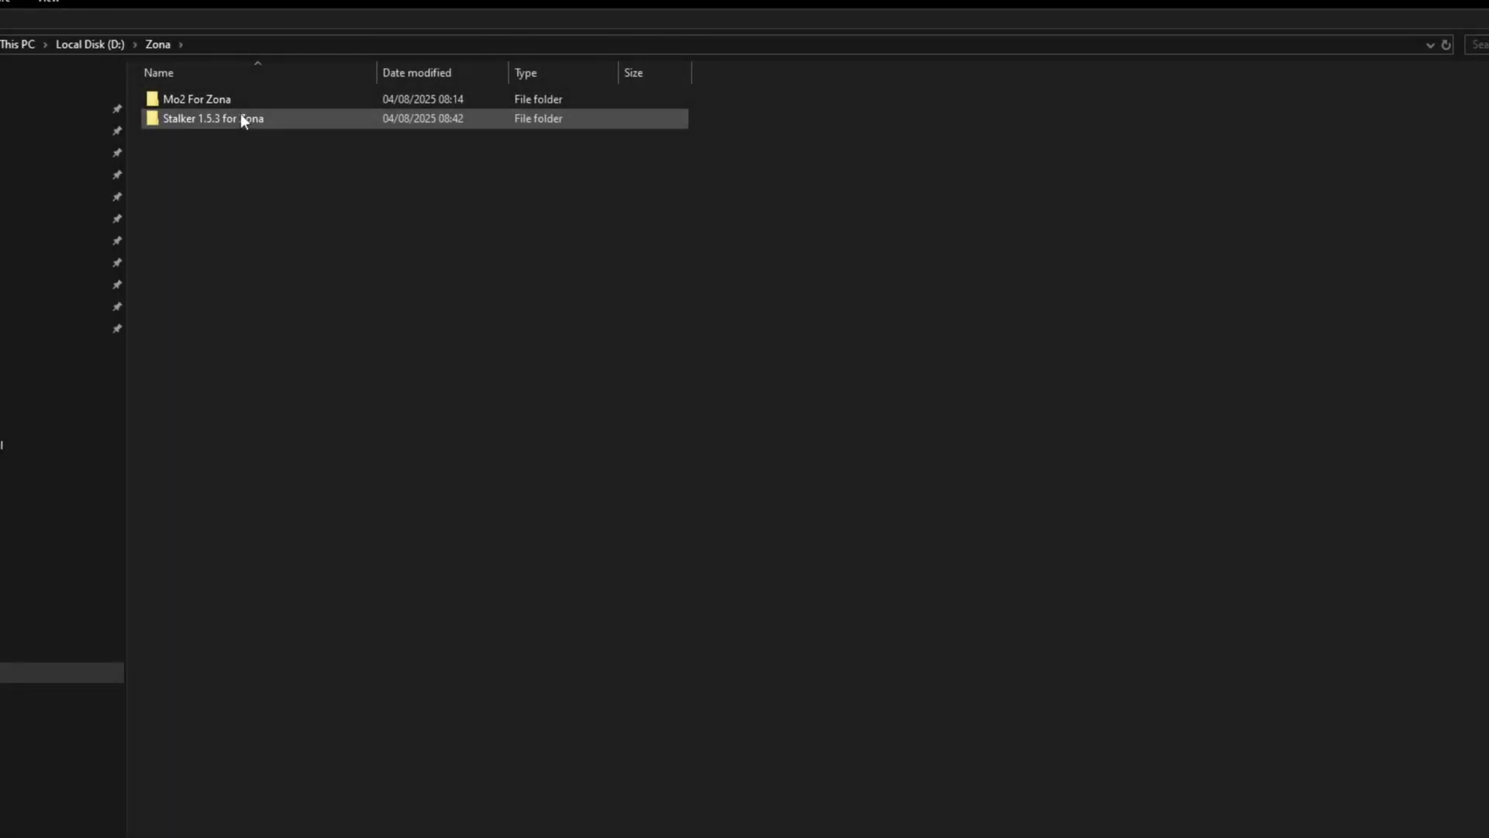
- Copy all files from the Mod.Organizer-2.4.4 archive into the "Mo2 For Zona" folder
double_click(240, 106)
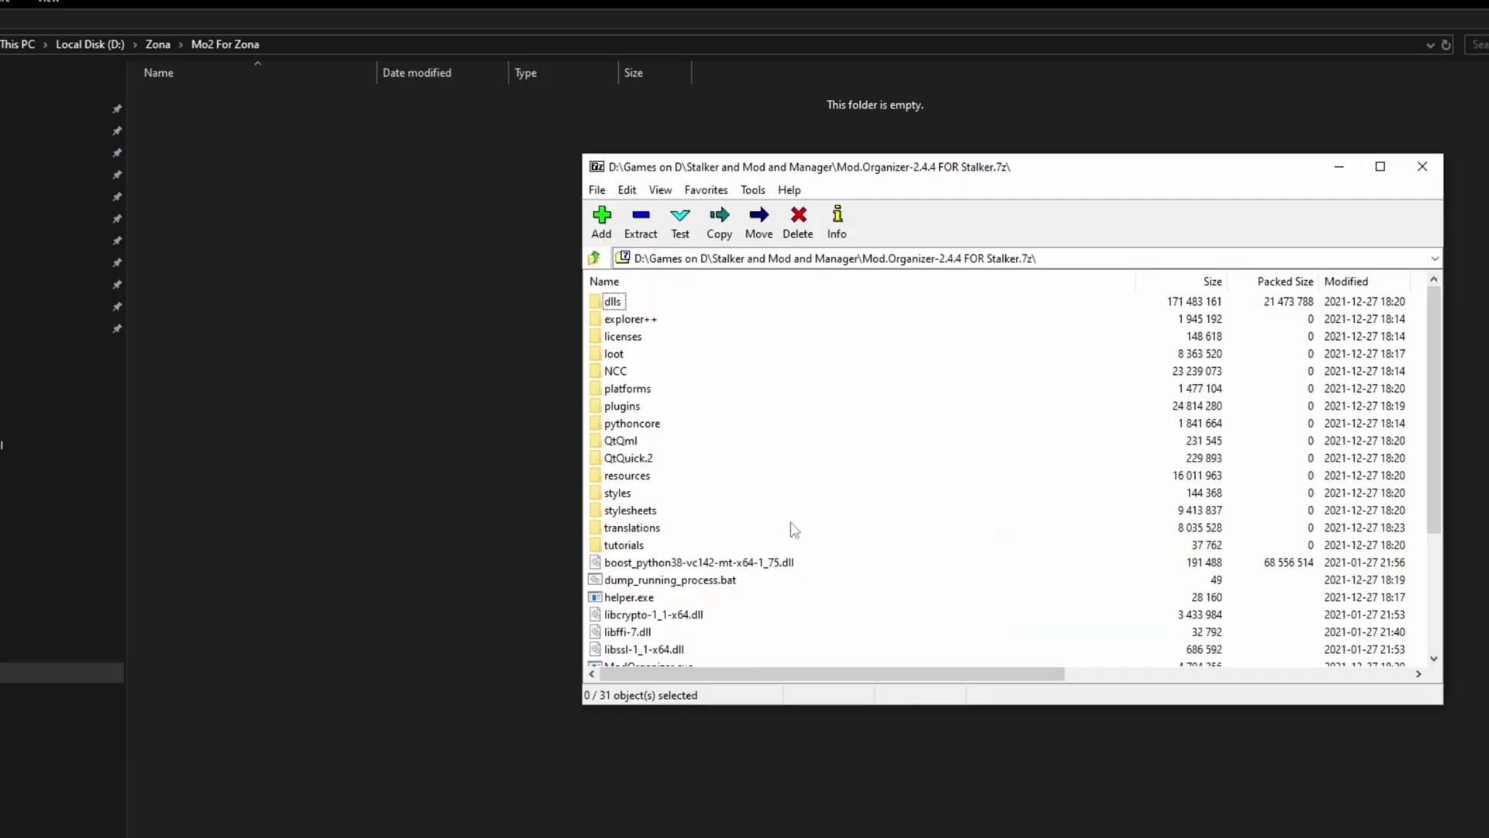
key("ctrl+a")
scroll(794, 529, "down", 3)
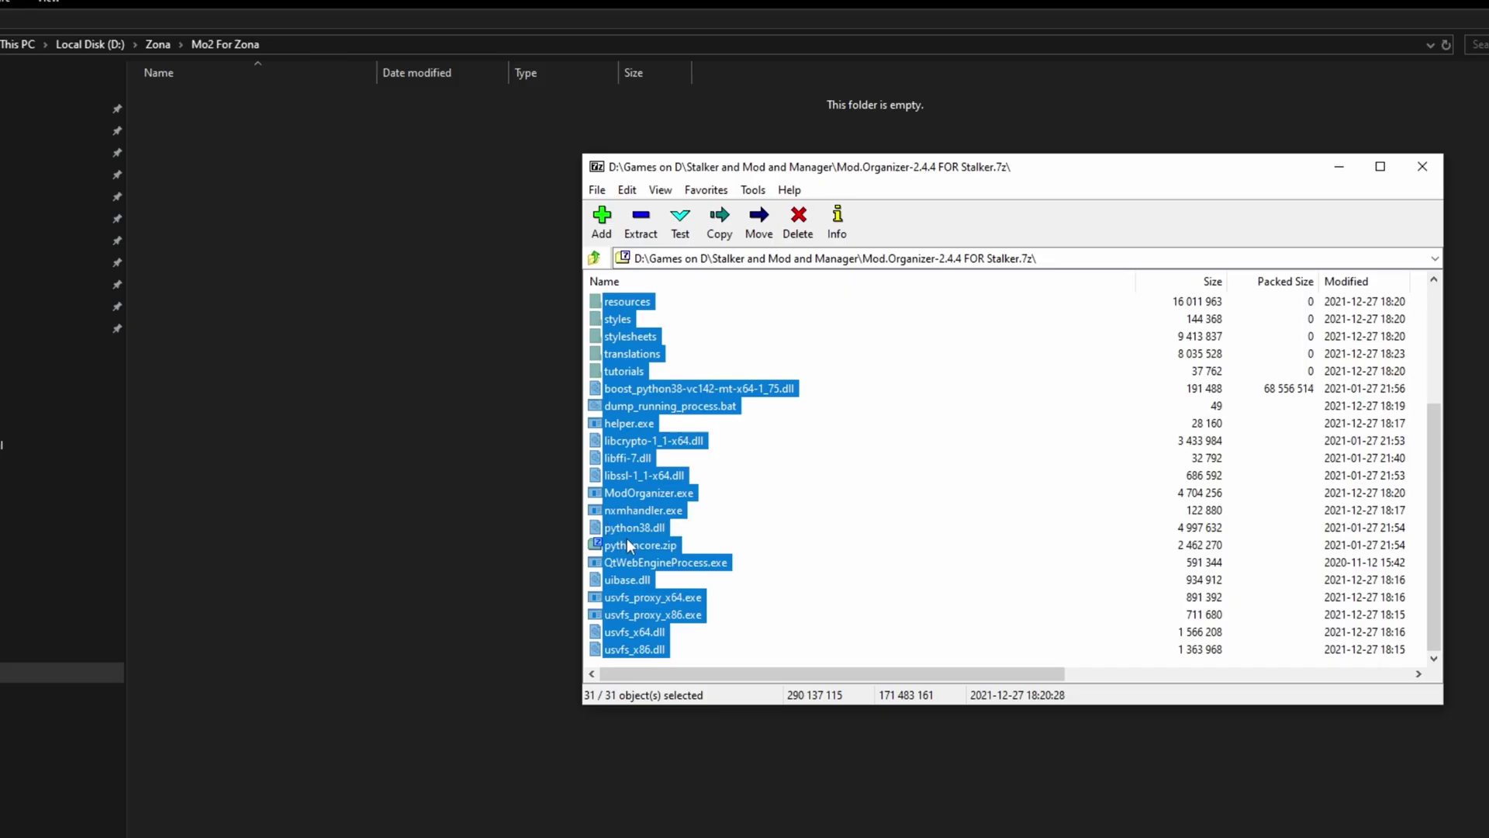
left_click_drag(635, 547, 463, 498)
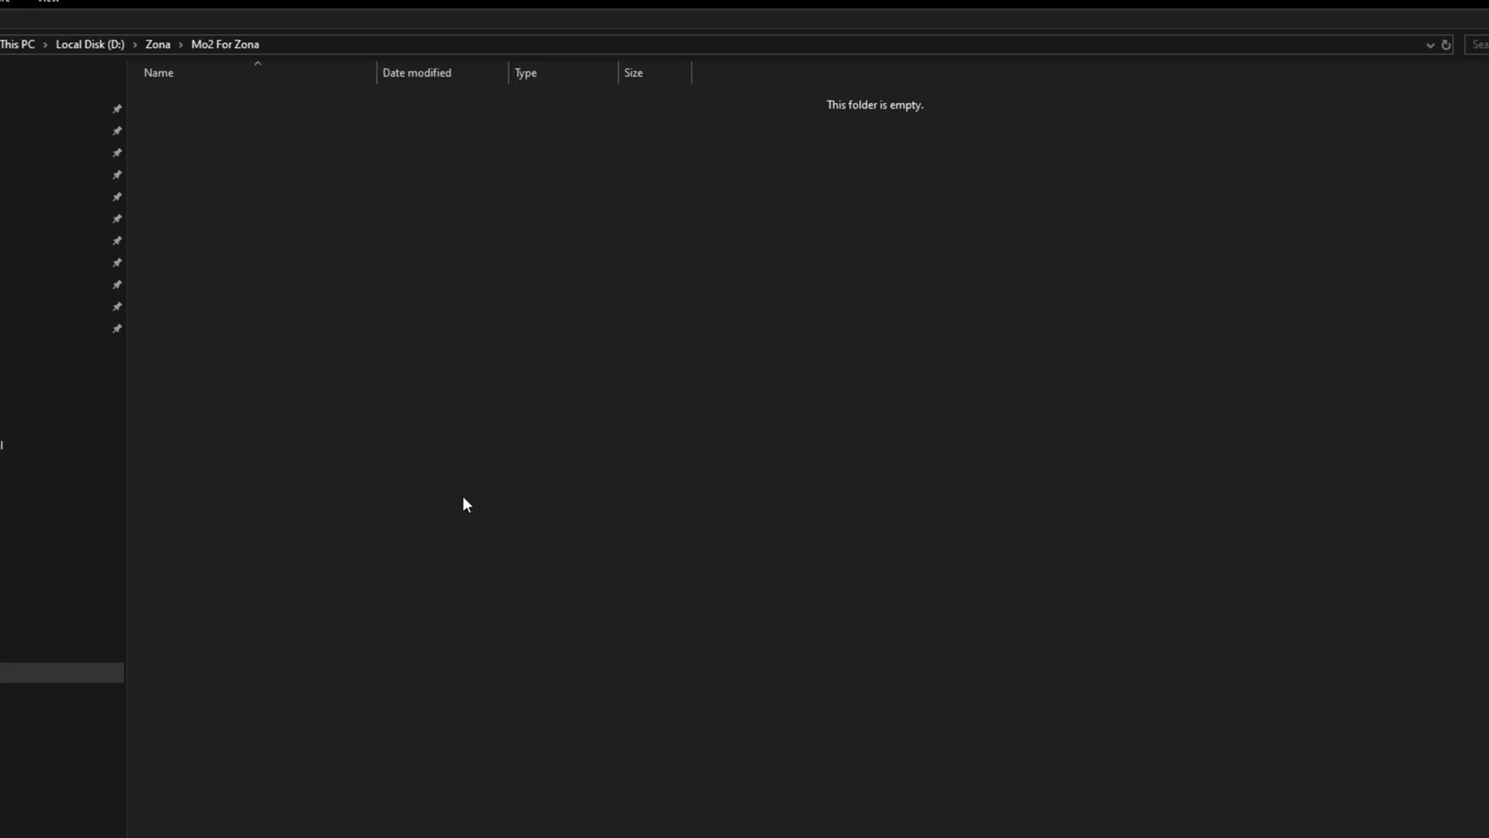
key("ctrl+v")
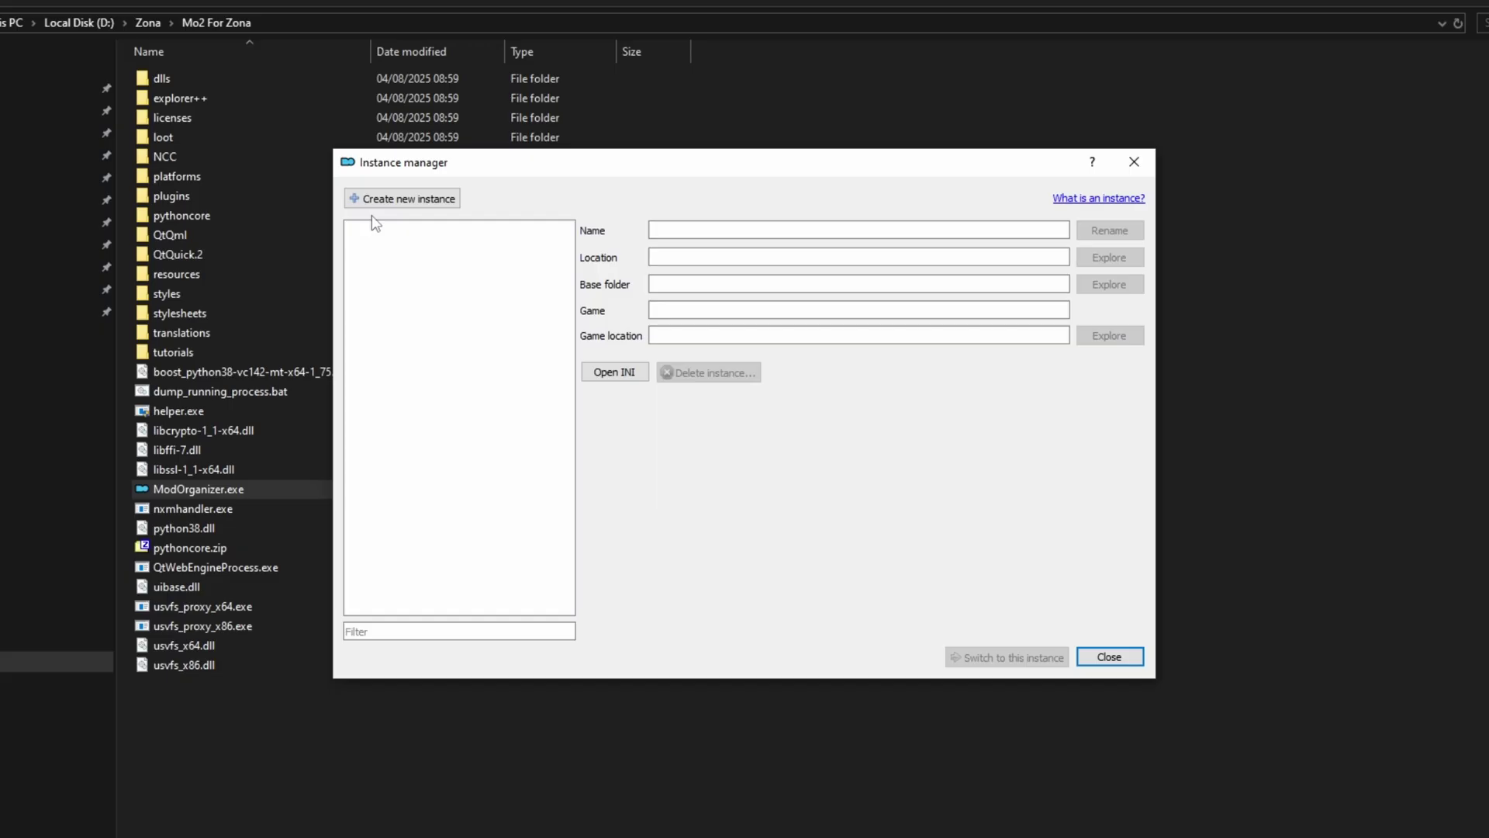
- Start a new portable instance and choose the "Stalker 1.5.3 for Zona" folder as the game installation to manage
left_click(387, 199)
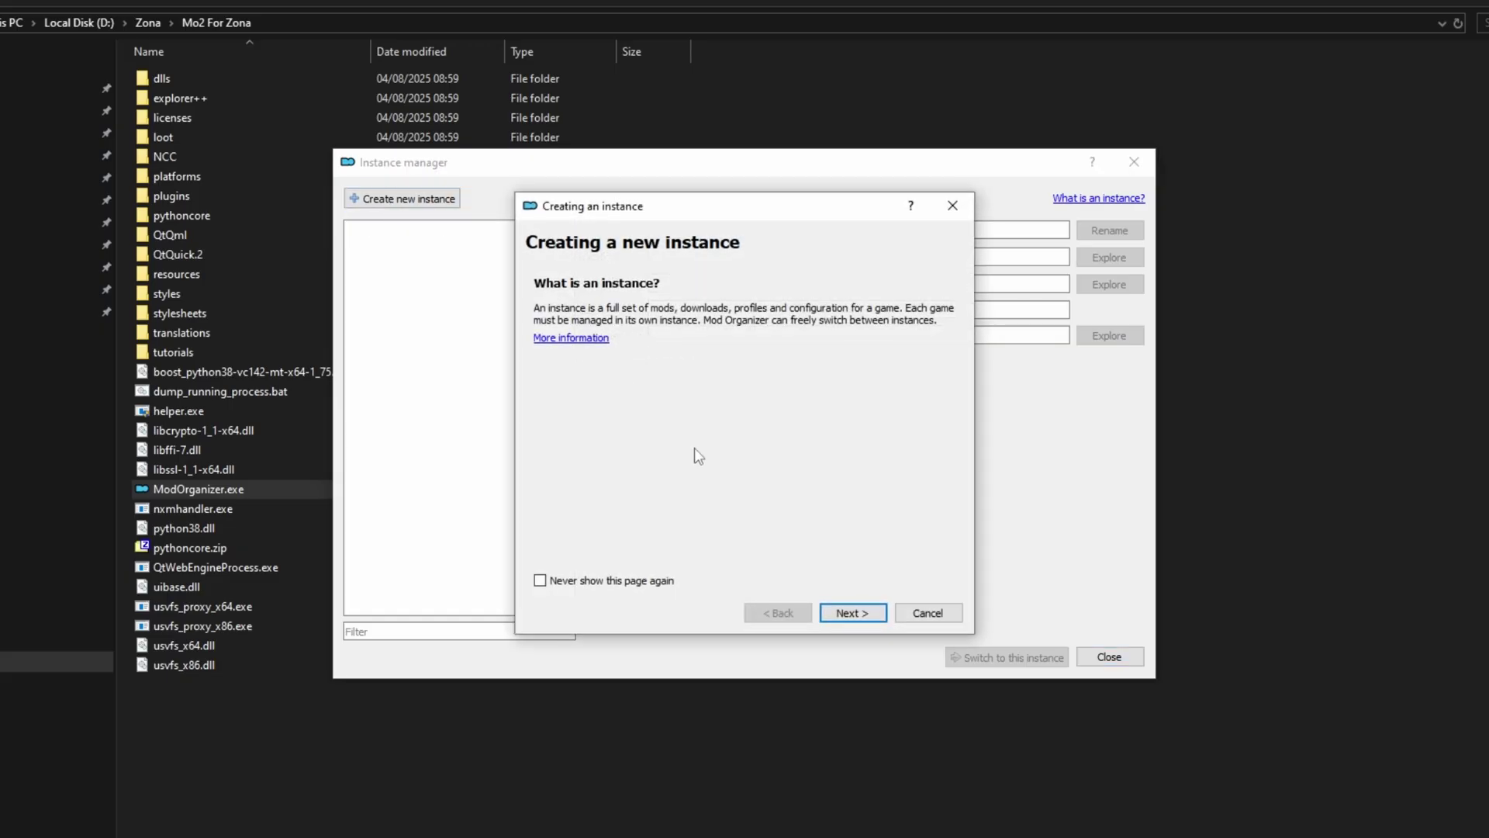
left_click(847, 614)
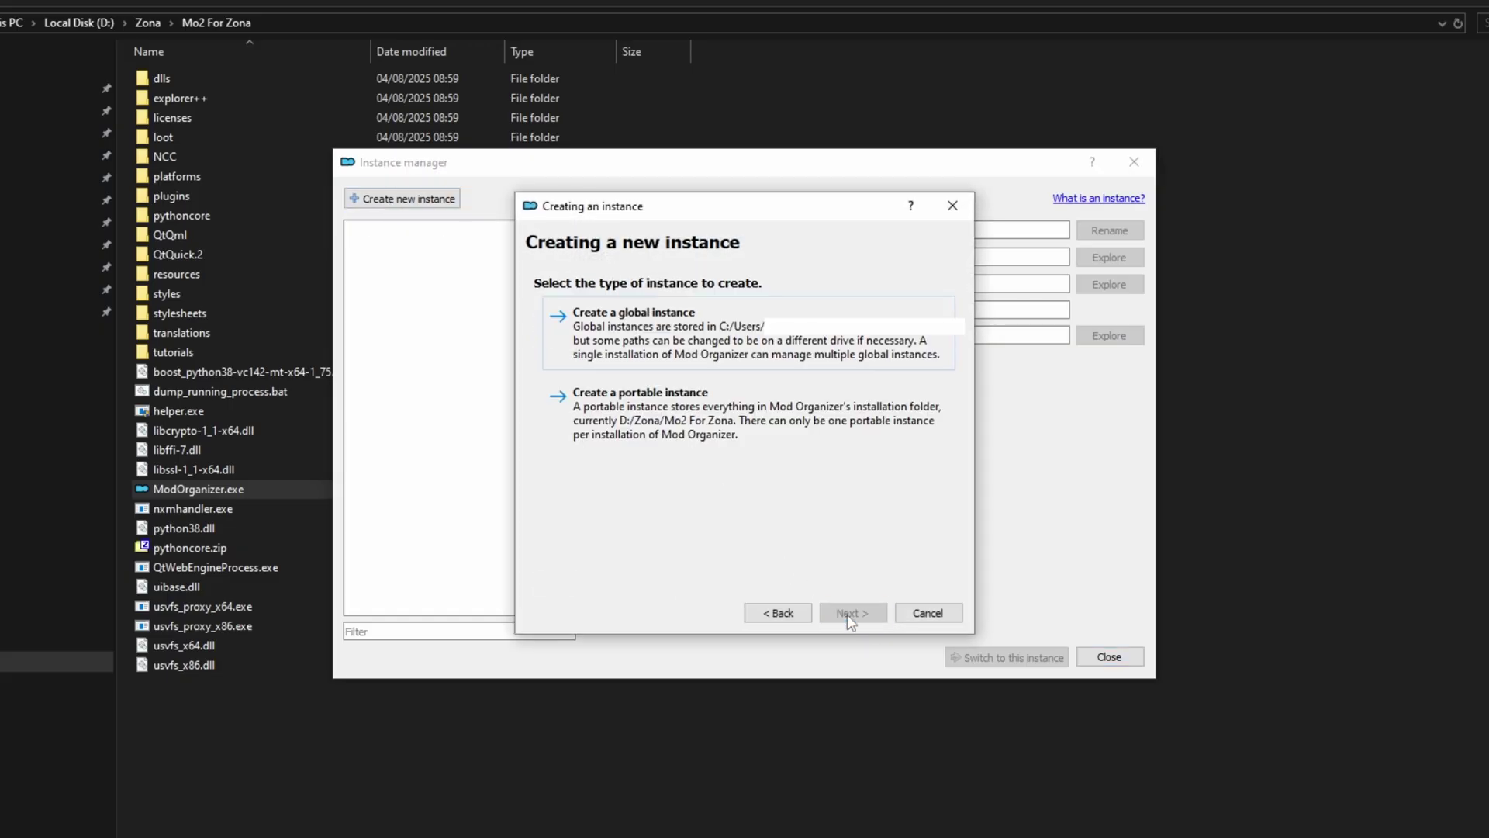
left_click(698, 432)
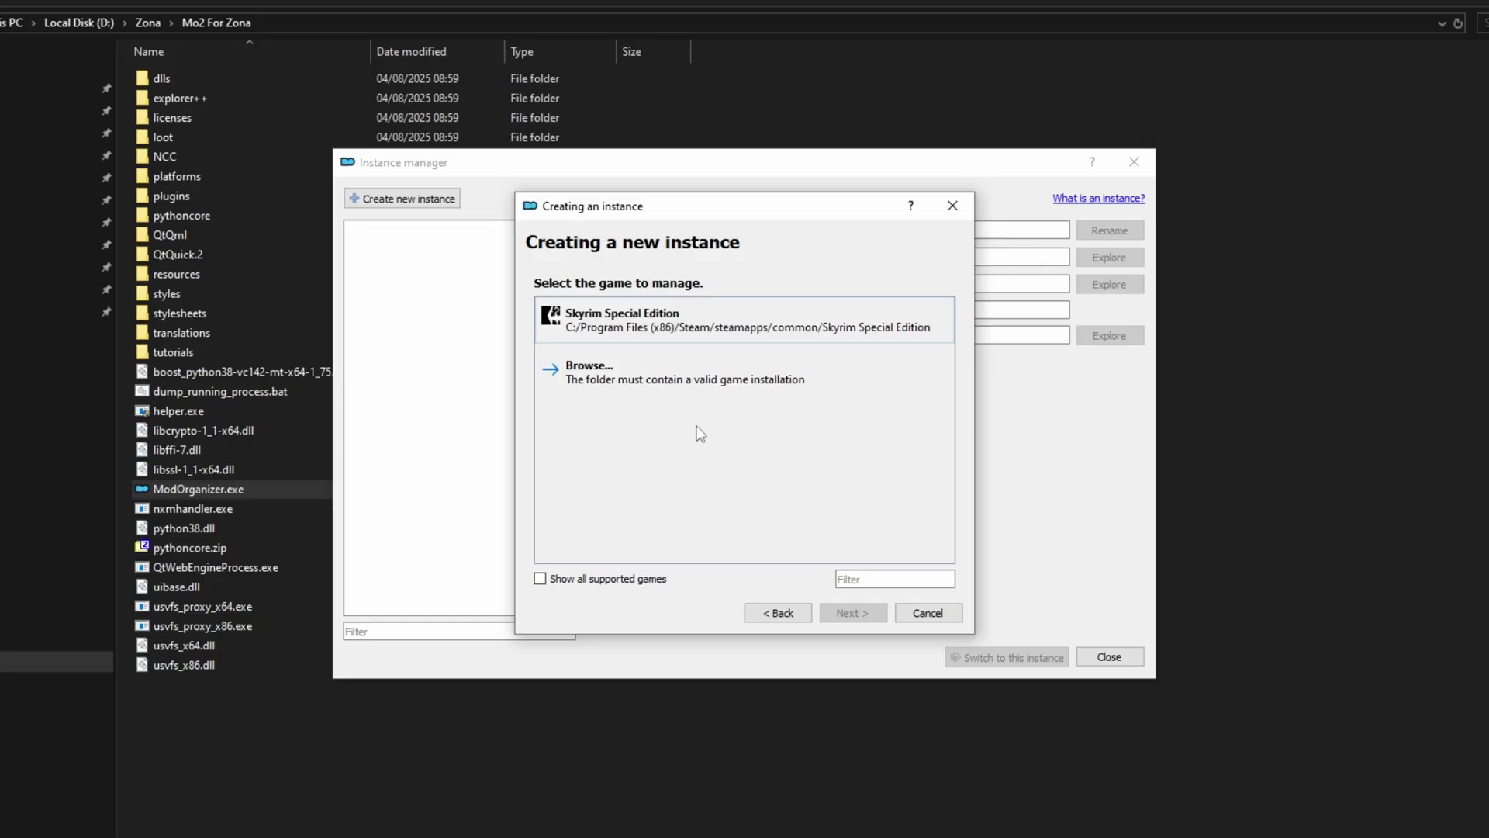
left_click(679, 383)
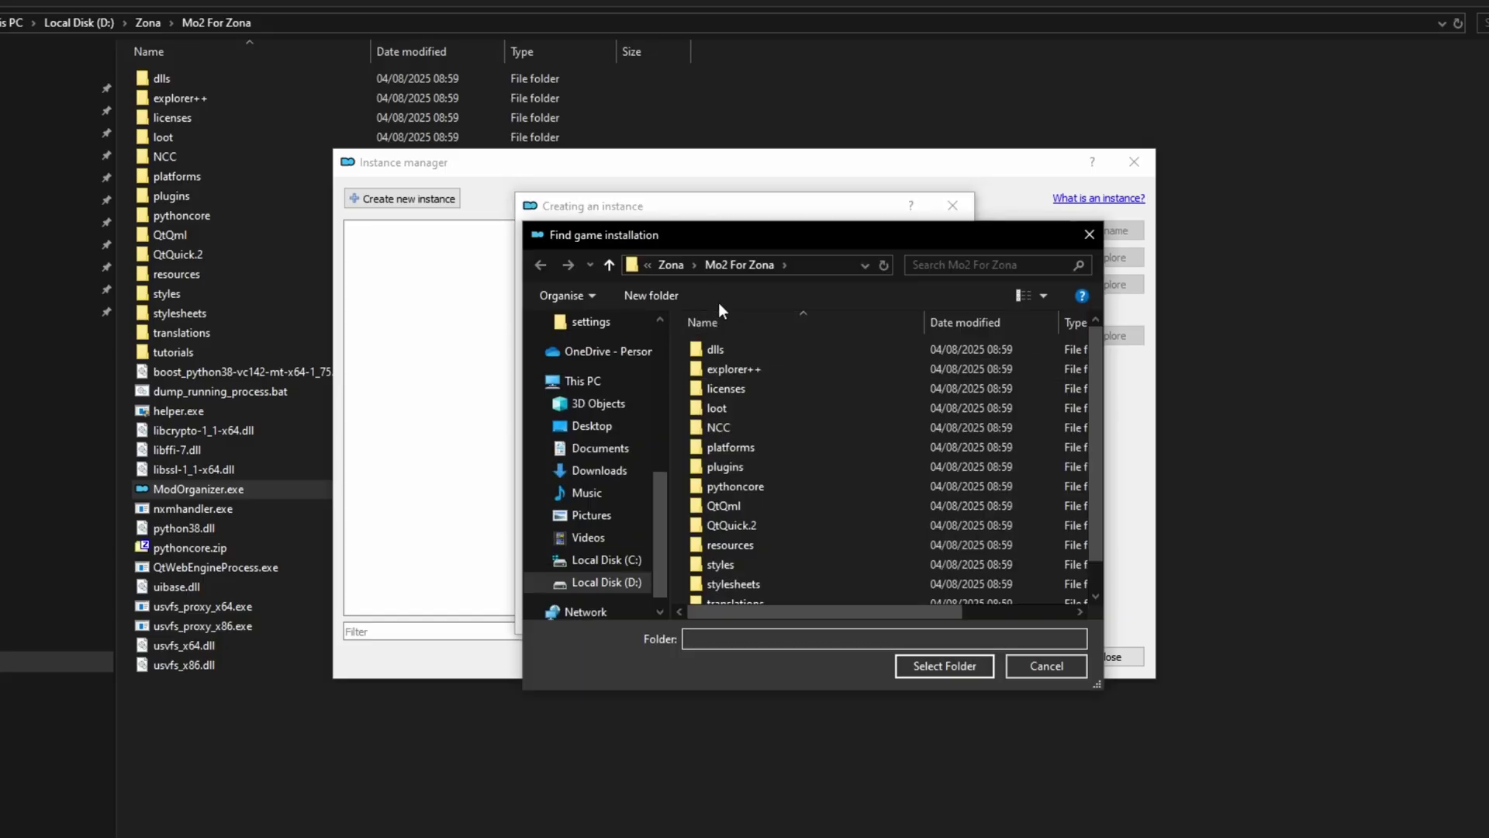
left_click(670, 268)
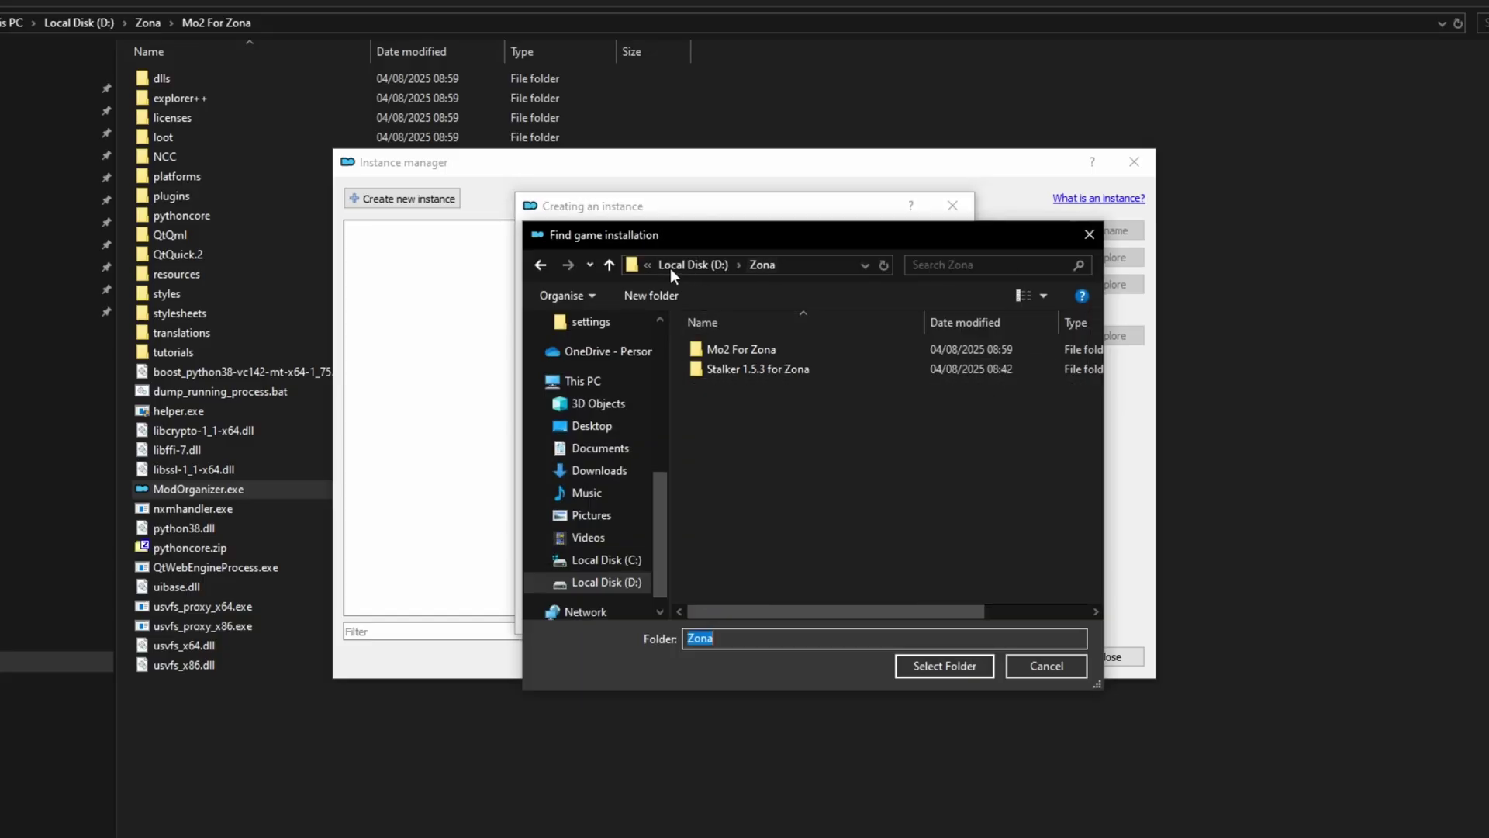
double_click(750, 372)
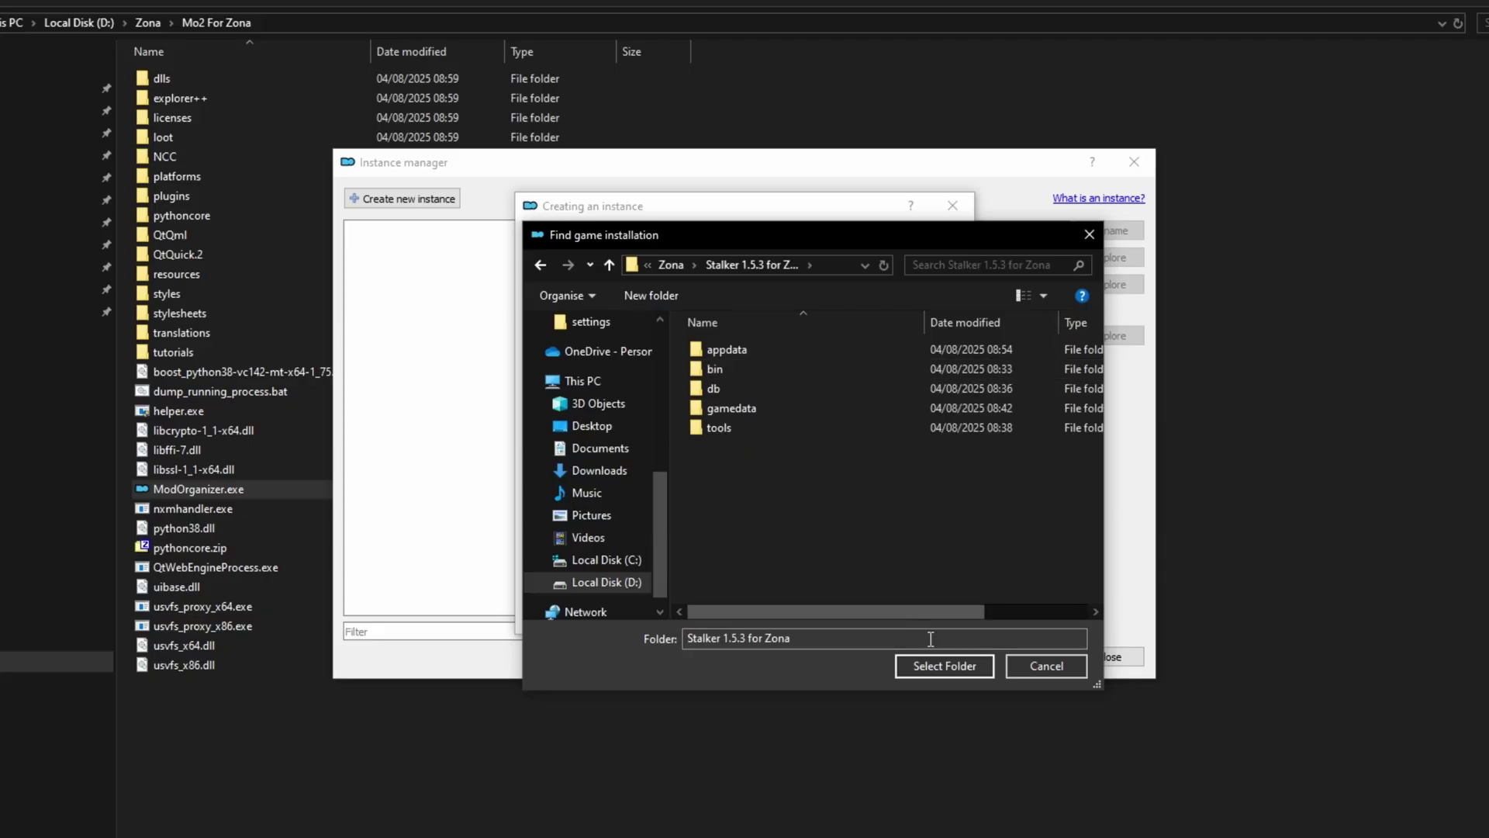
left_click(942, 667)
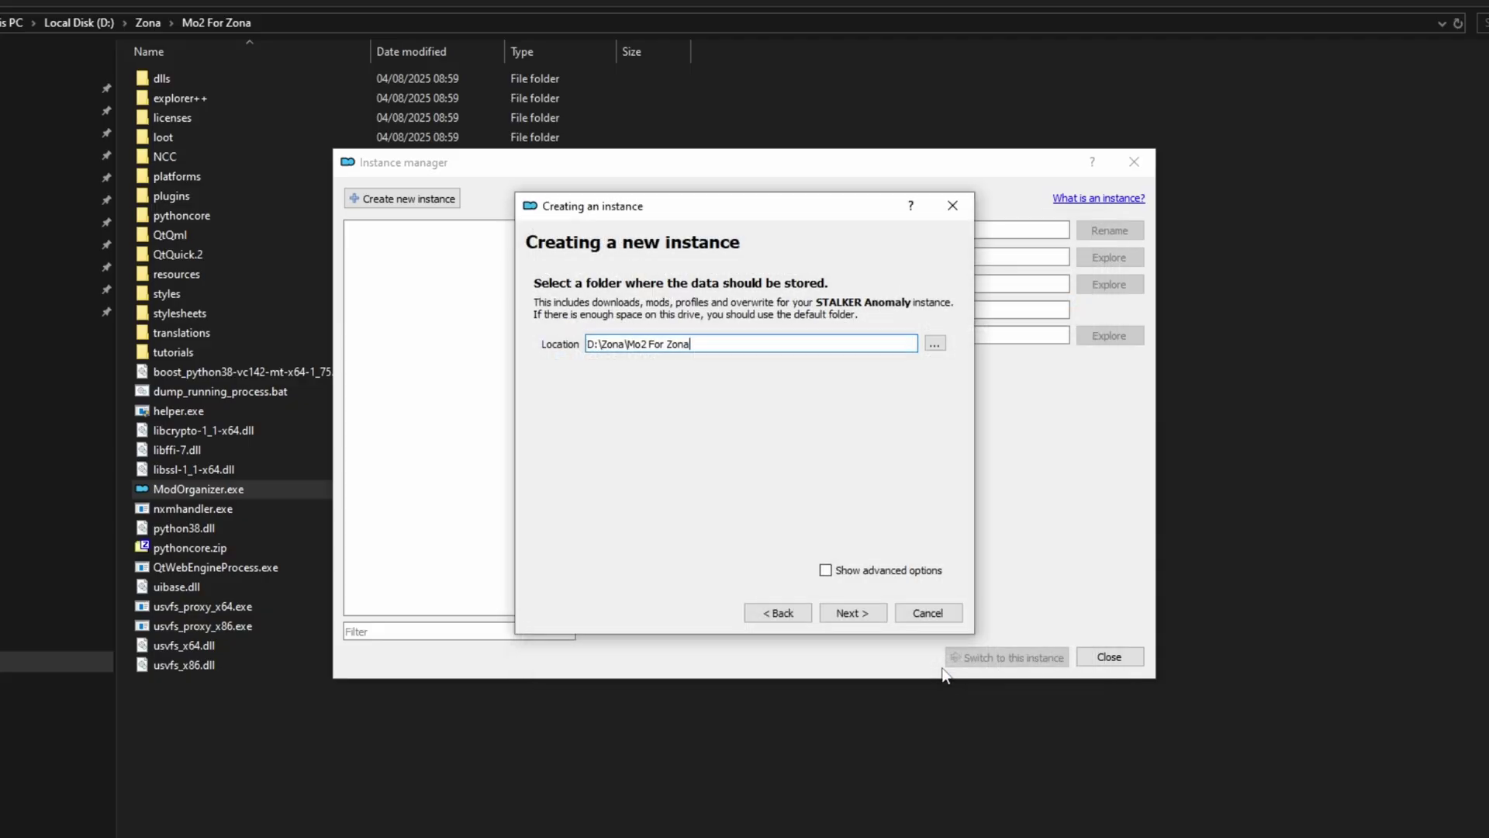
- Keep D:\Zona\Mo2 For Zona as the data location, finish creating the instance and close the instance manager
left_click(852, 613)
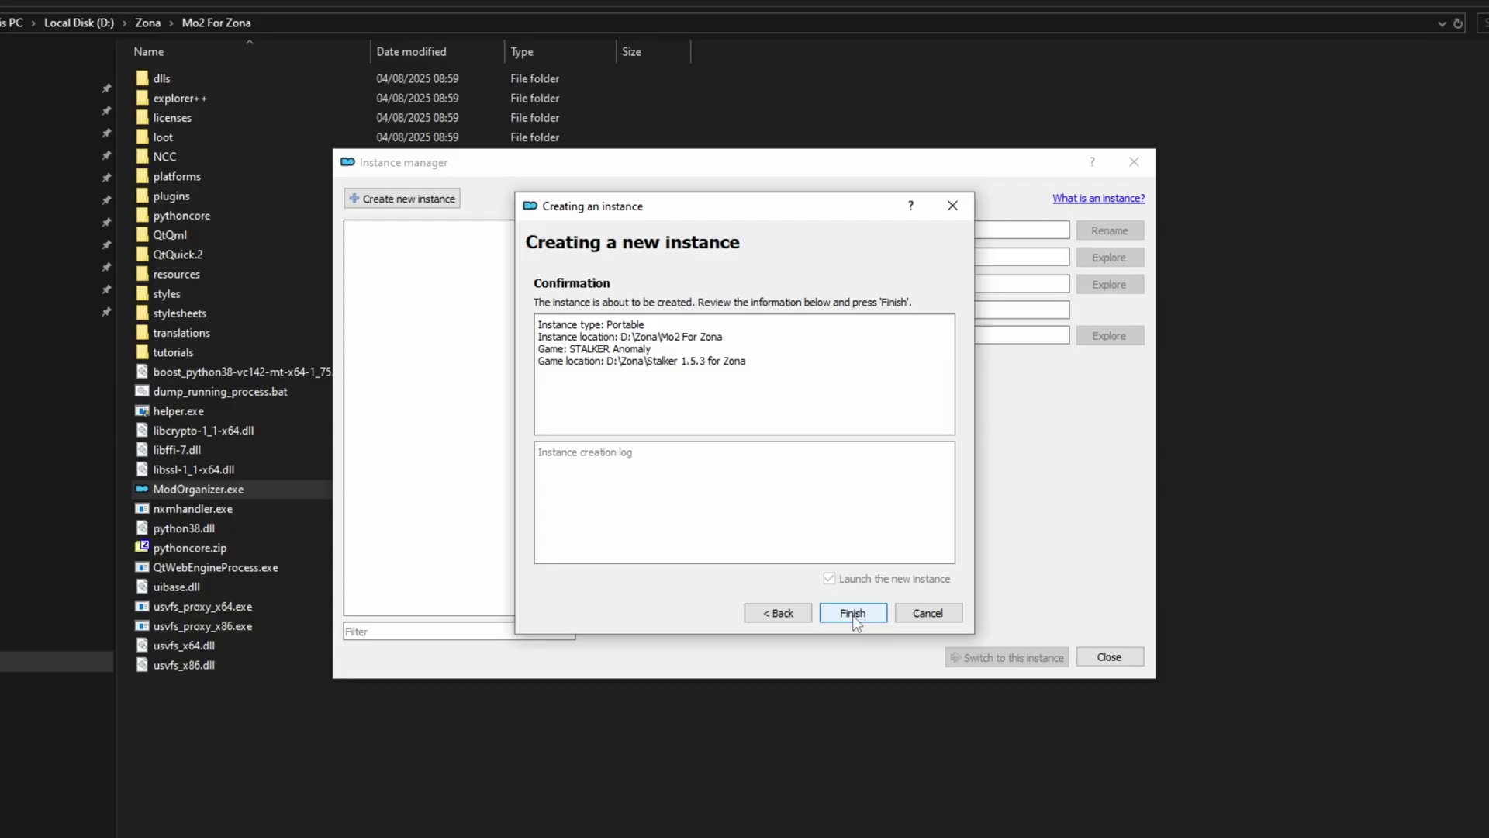
left_click(853, 614)
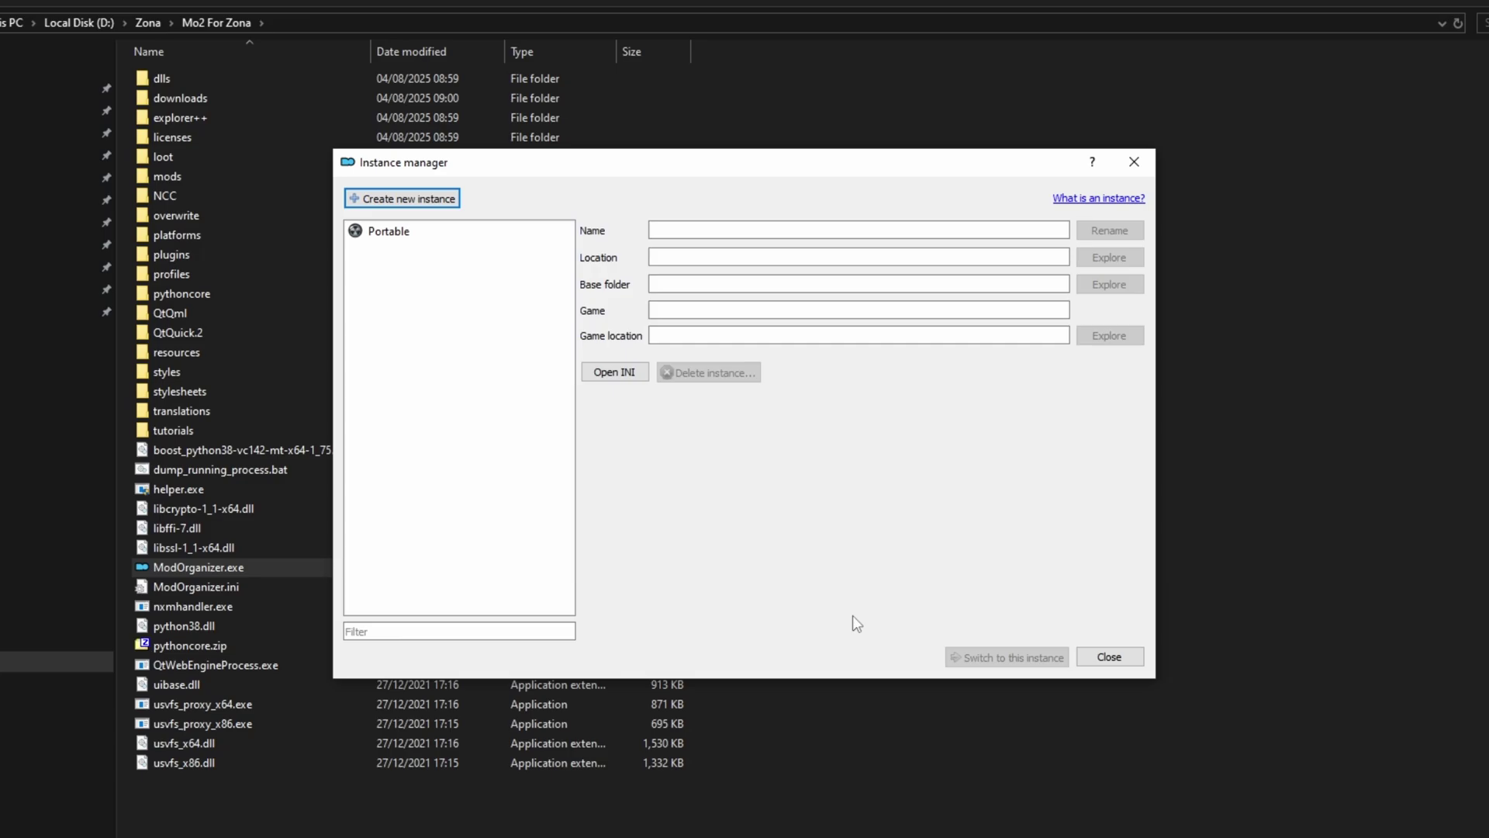
left_click(1111, 659)
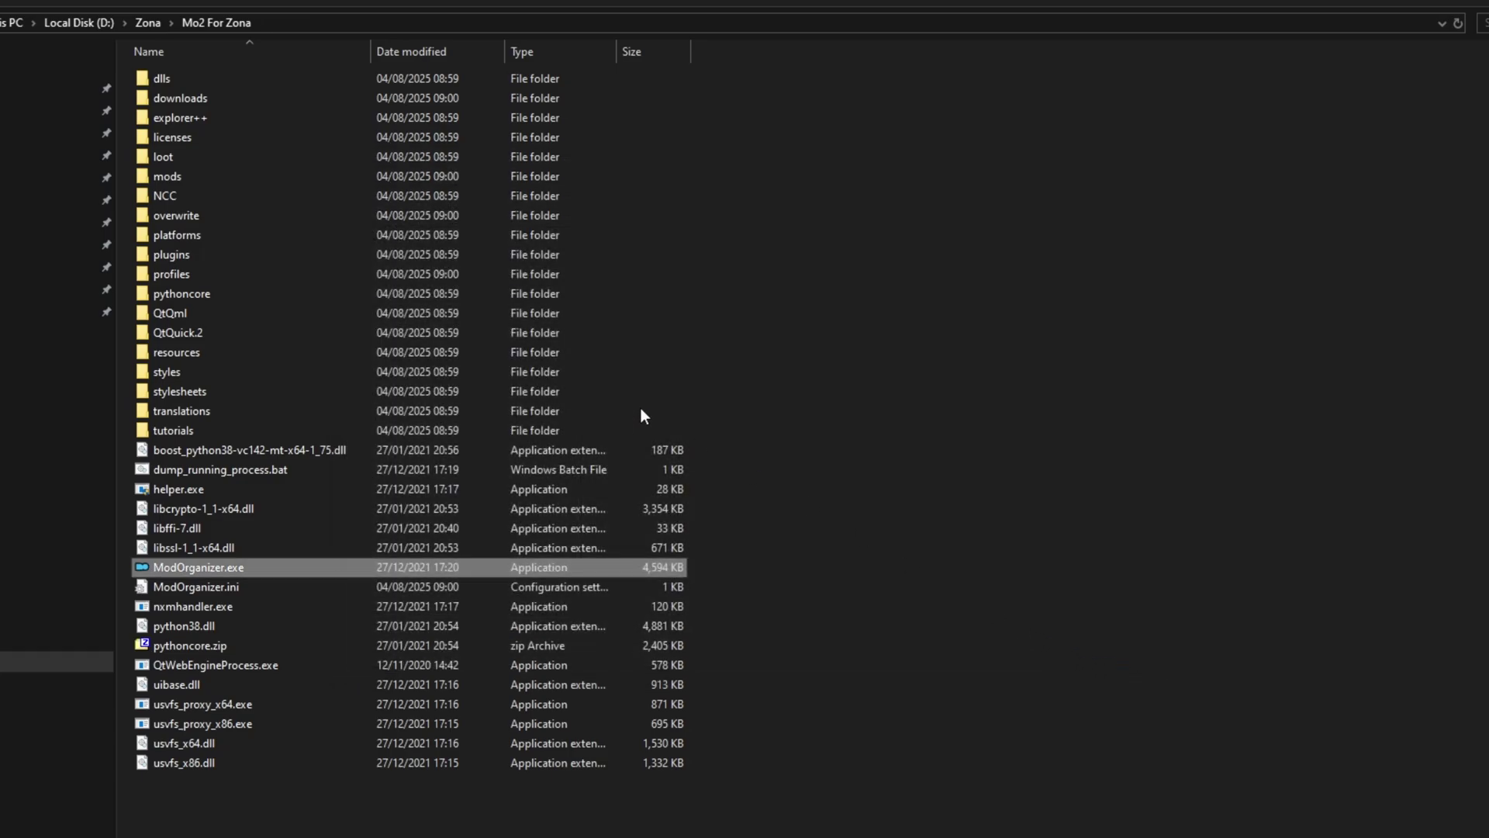
- Copy the mods and profiles folders from the Zona v1.3.7z archive into the "Mo2 For Zona" folder
left_click(197, 180)
left_click(189, 275)
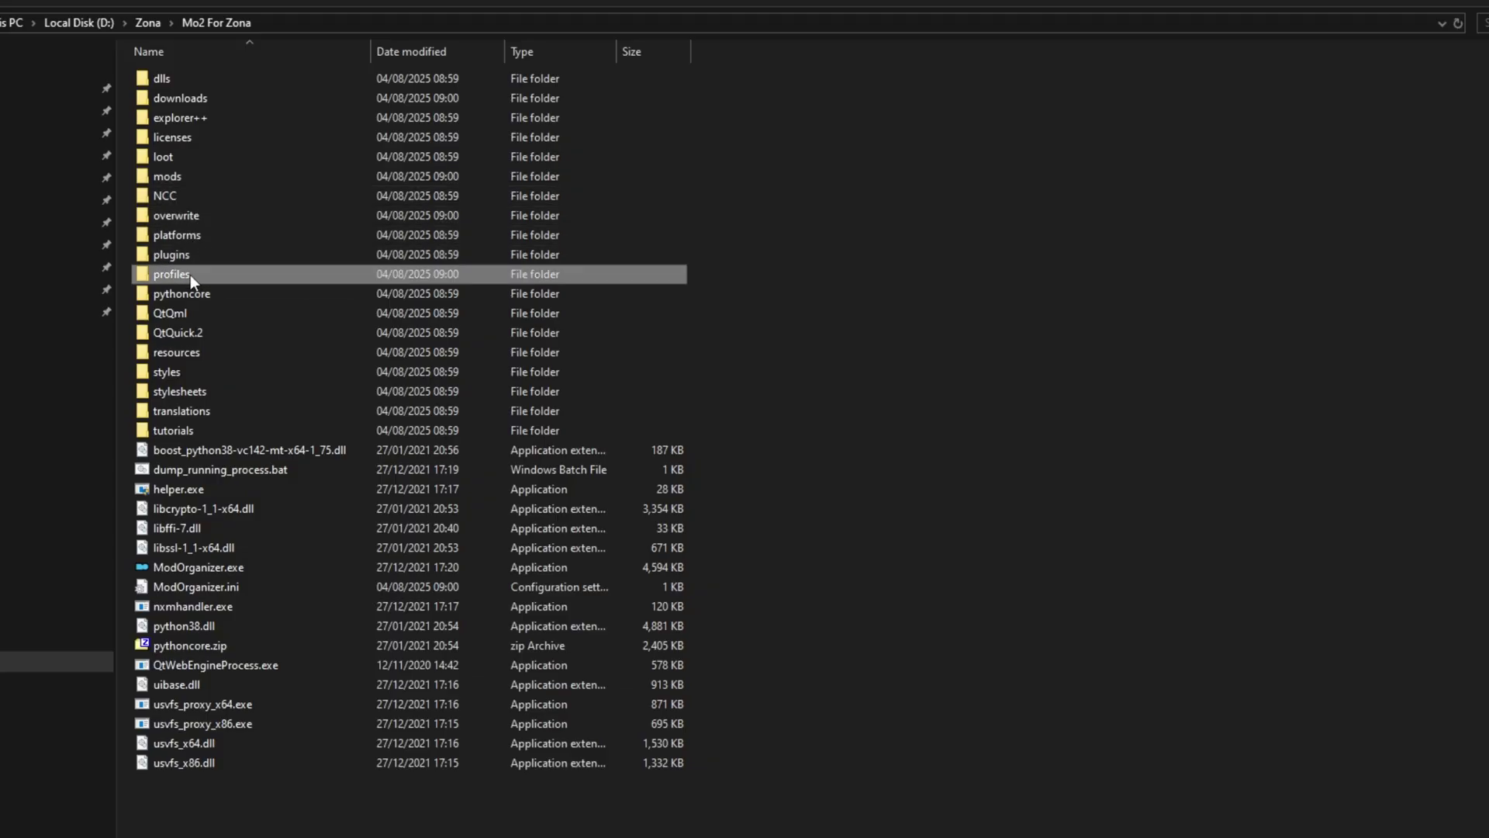
double_click(191, 177)
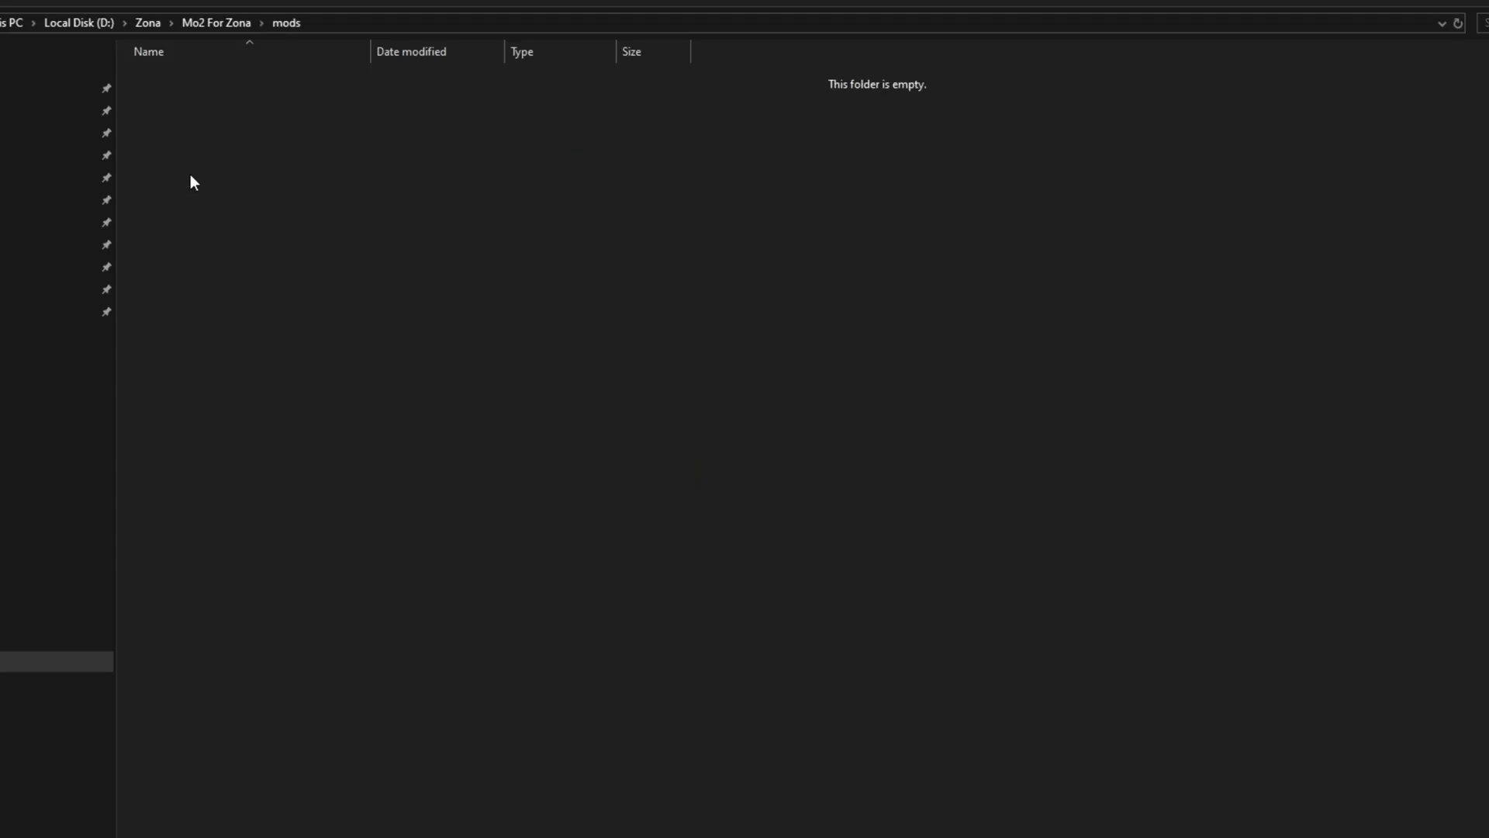
left_click(211, 23)
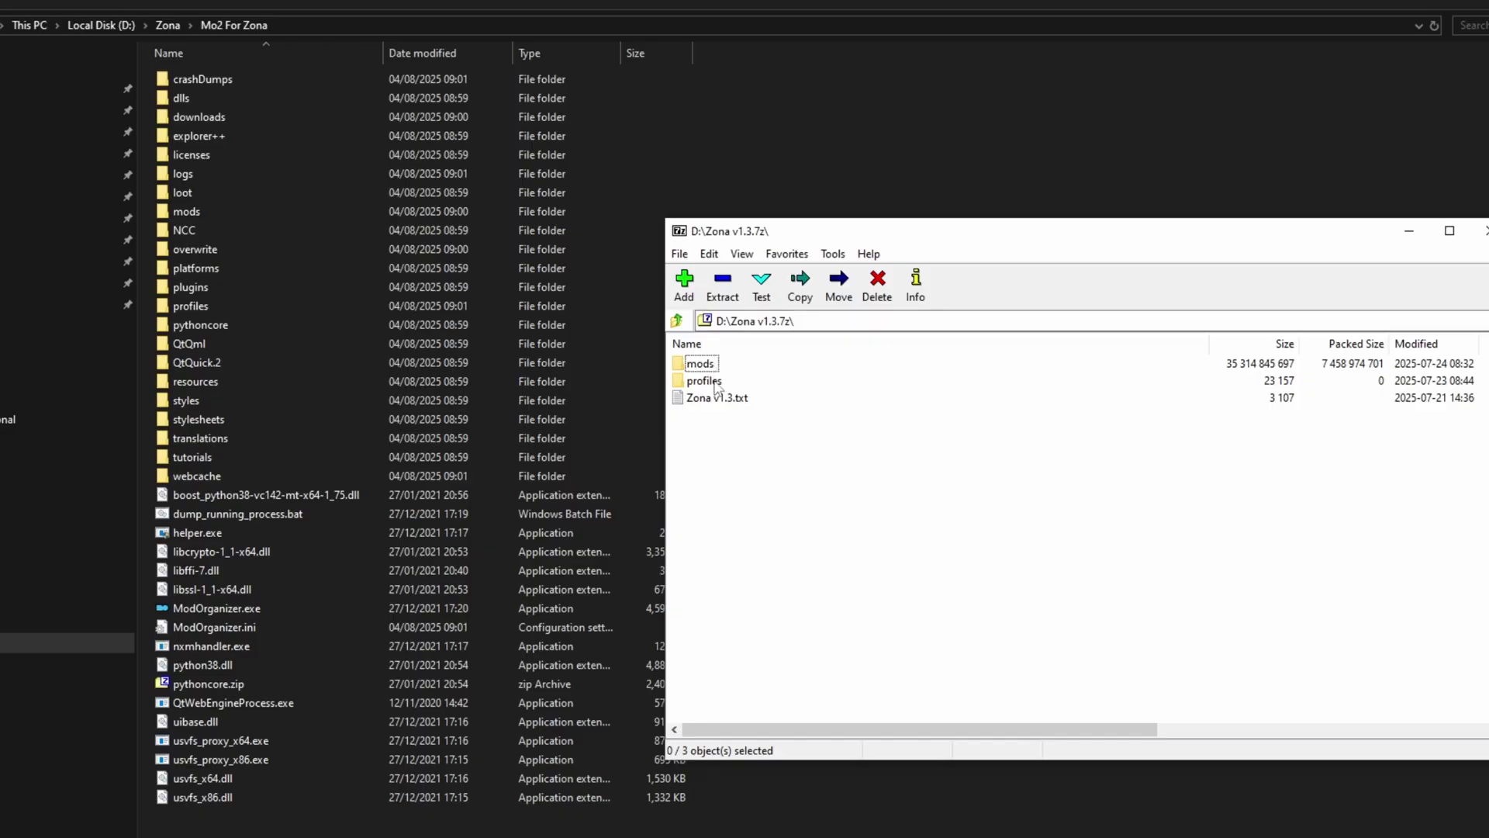
left_click_drag(773, 393, 354, 821)
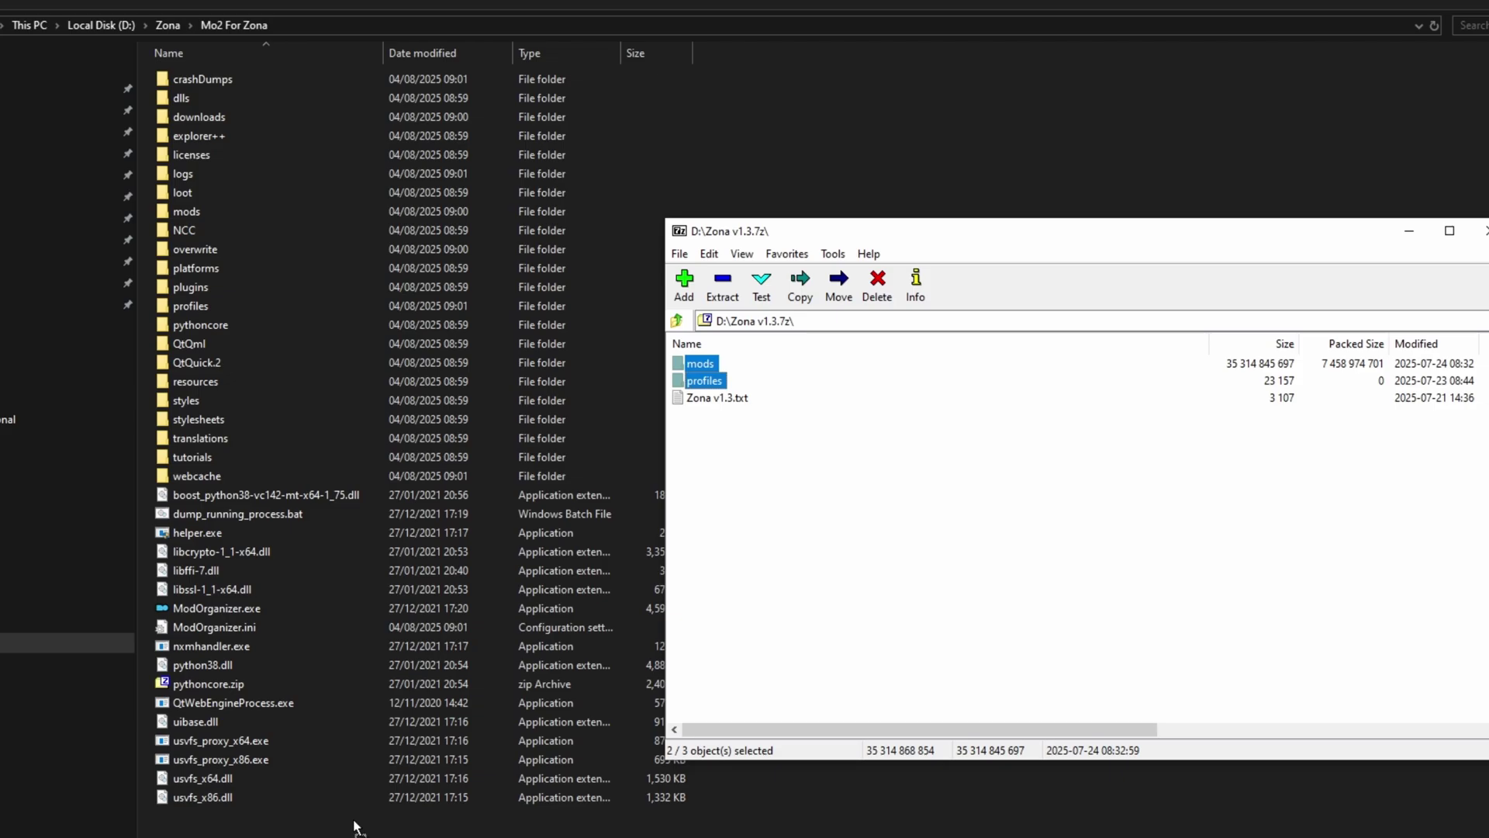
left_click_drag(356, 826, 356, 823)
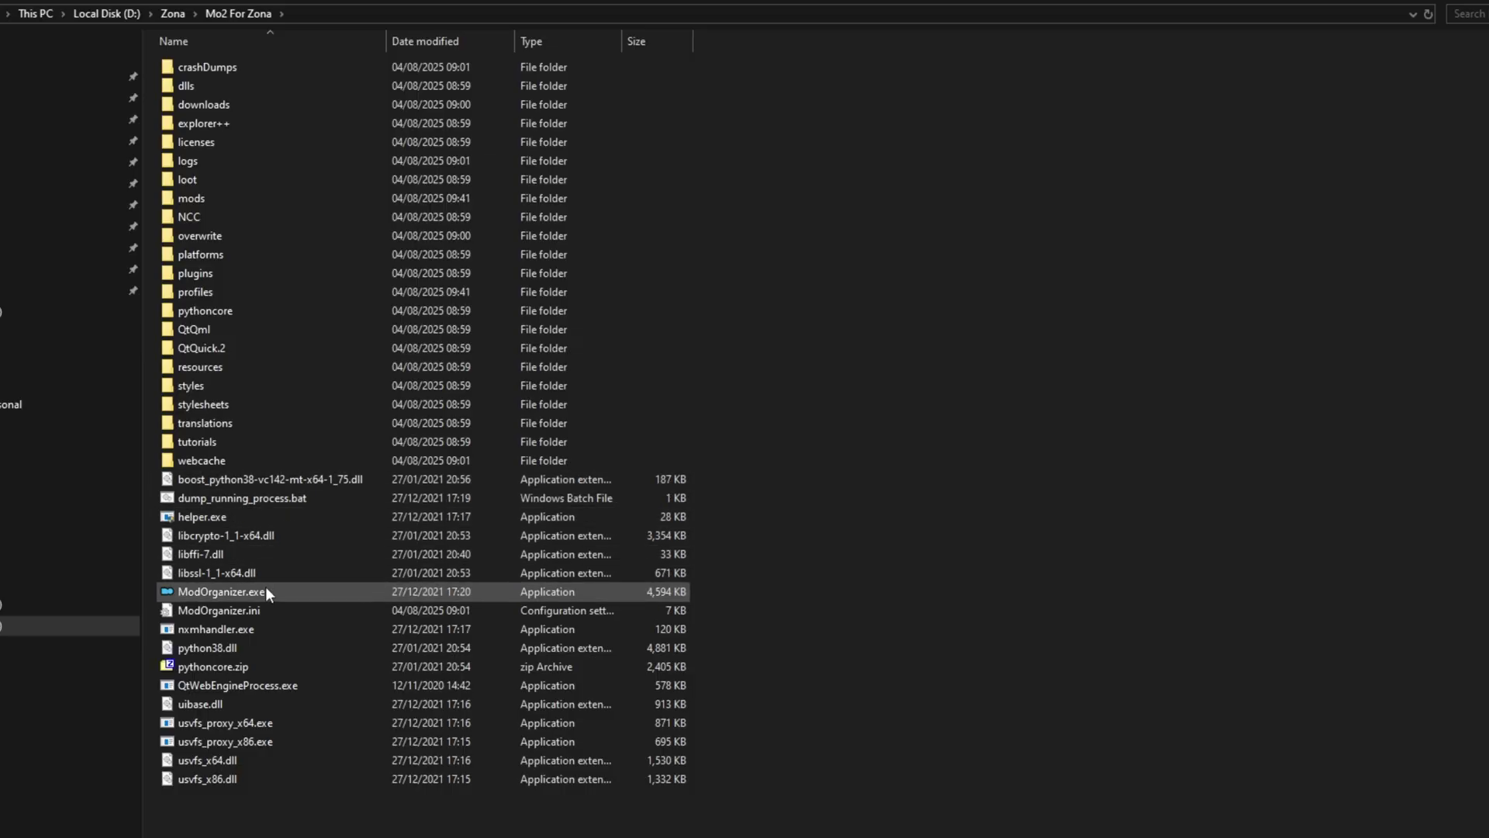
- Start ModOrganizer.exe from the "Mo2 For Zona" folder and switch the profile to ZONA V1.3
left_click(264, 589)
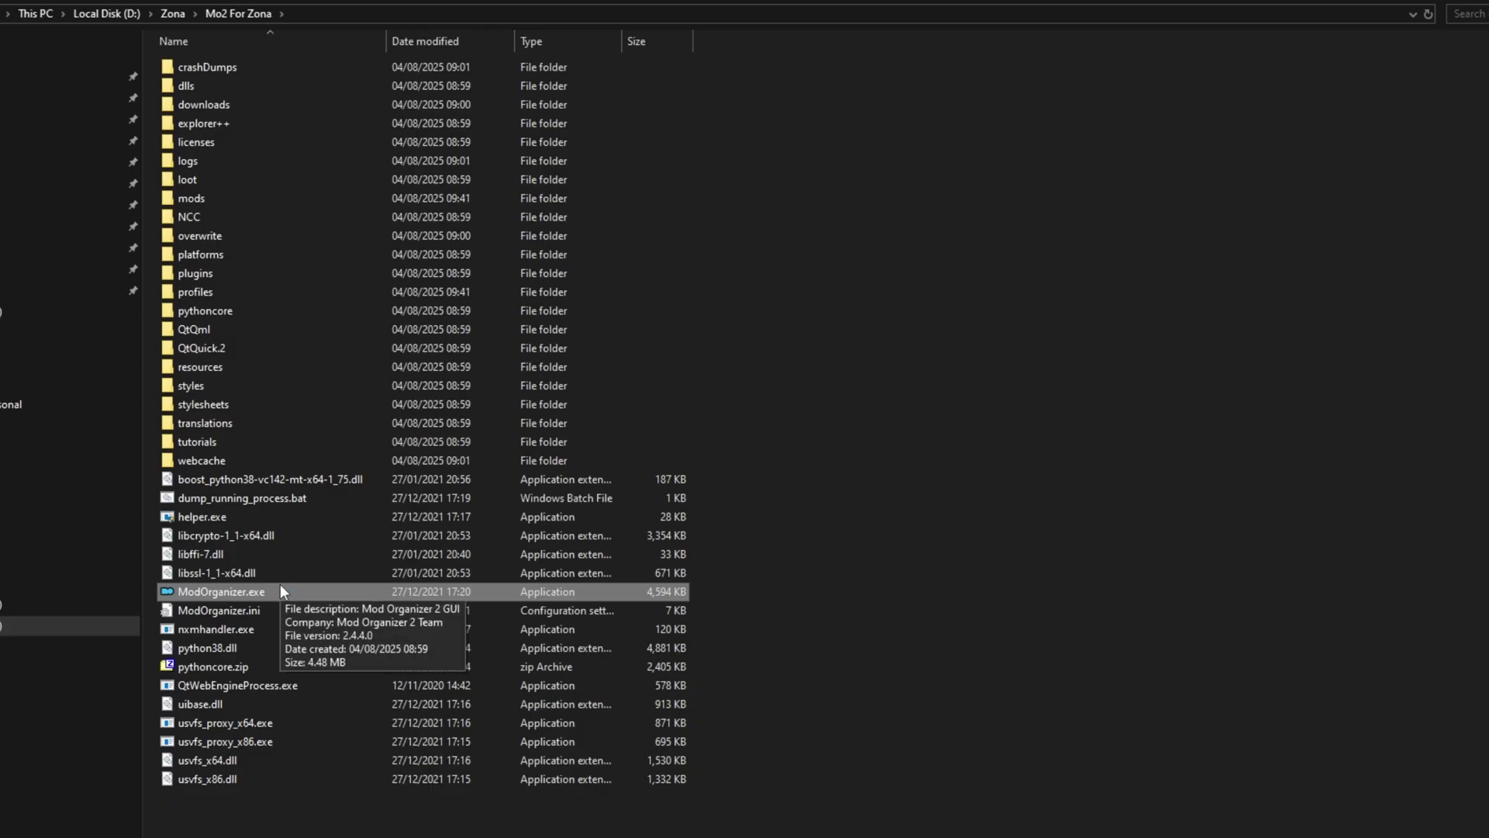
double_click(280, 586)
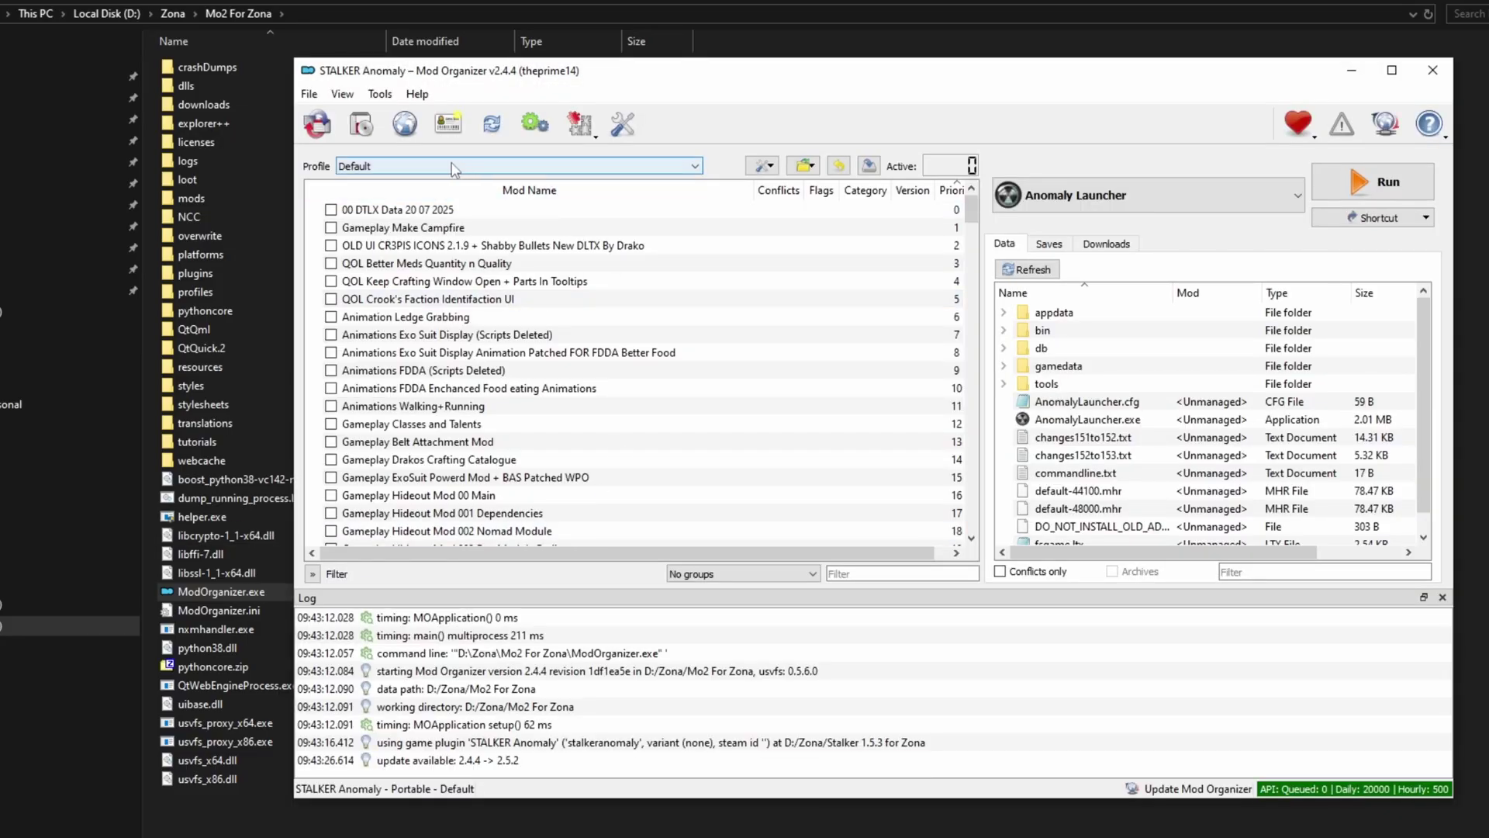
left_click(391, 171)
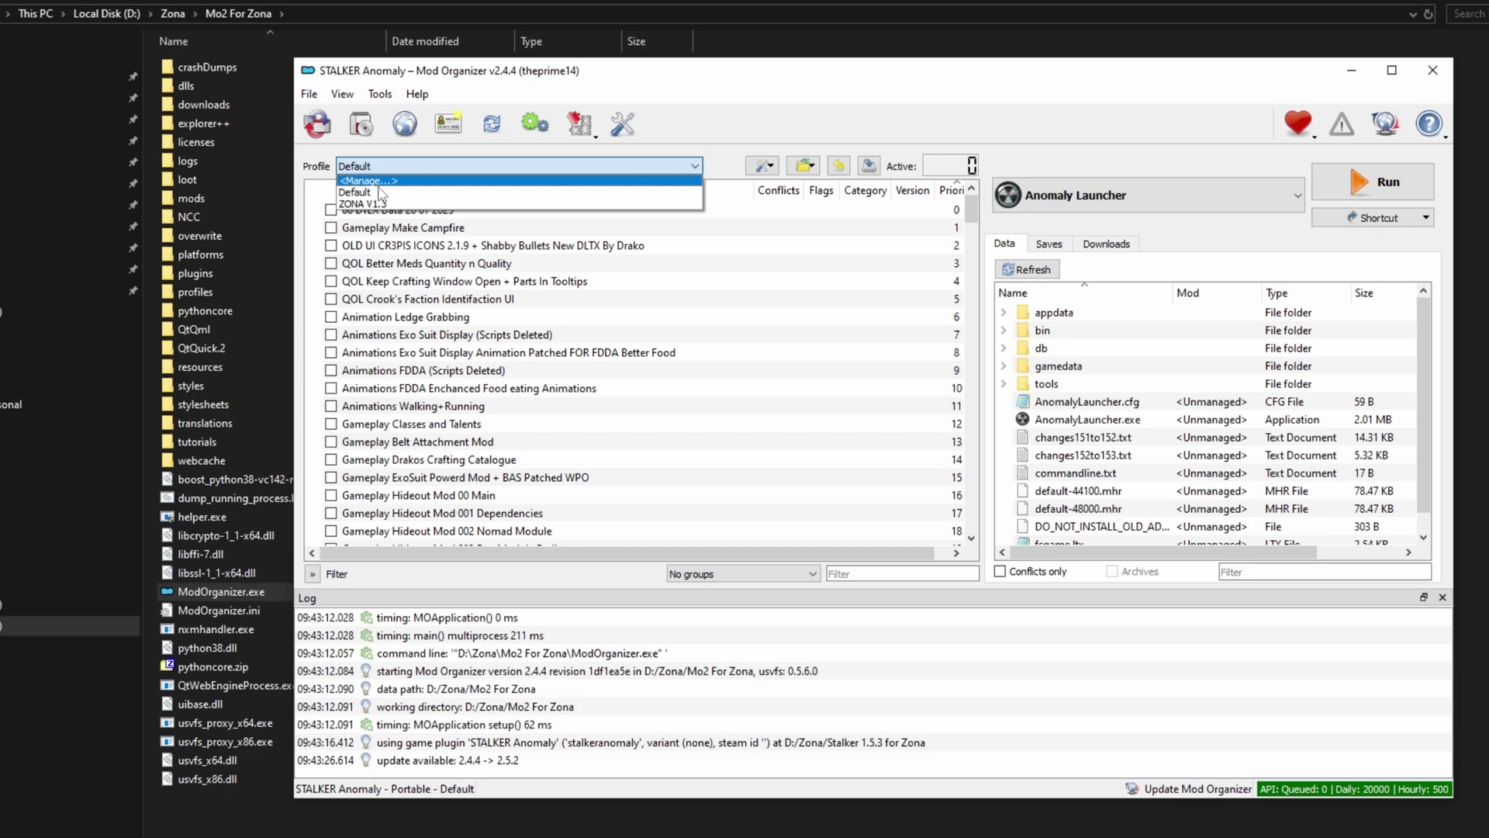
left_click(374, 204)
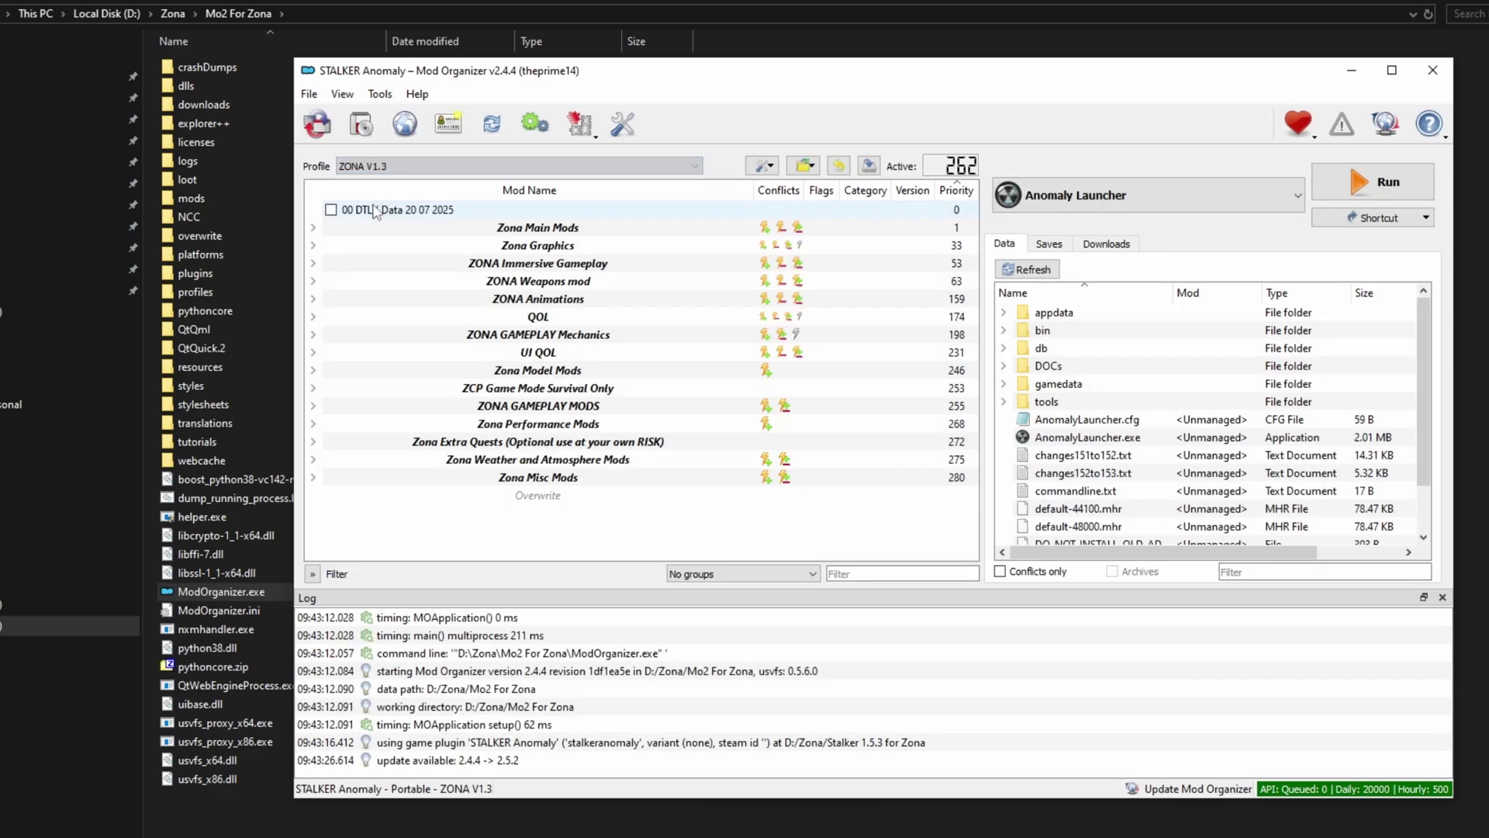
- Expand the Zona Main Mods group to review its mods and run the Anomaly Launcher from Mod Organizer
right_click(572, 227)
left_click(593, 308)
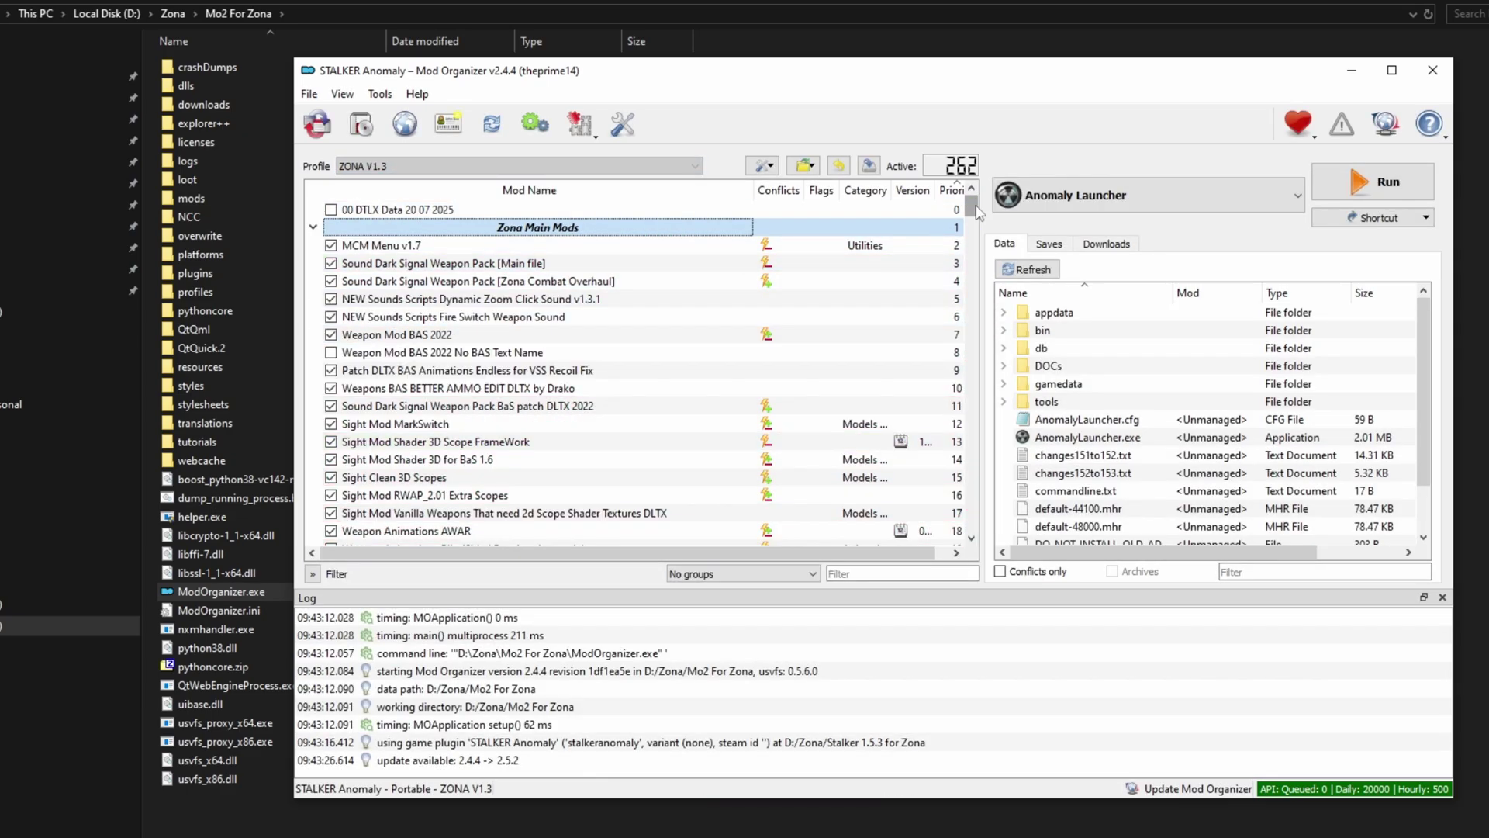
mouse_move(971, 204)
left_mouse_down()
mouse_move(967, 521)
mouse_move(970, 200)
left_mouse_up()
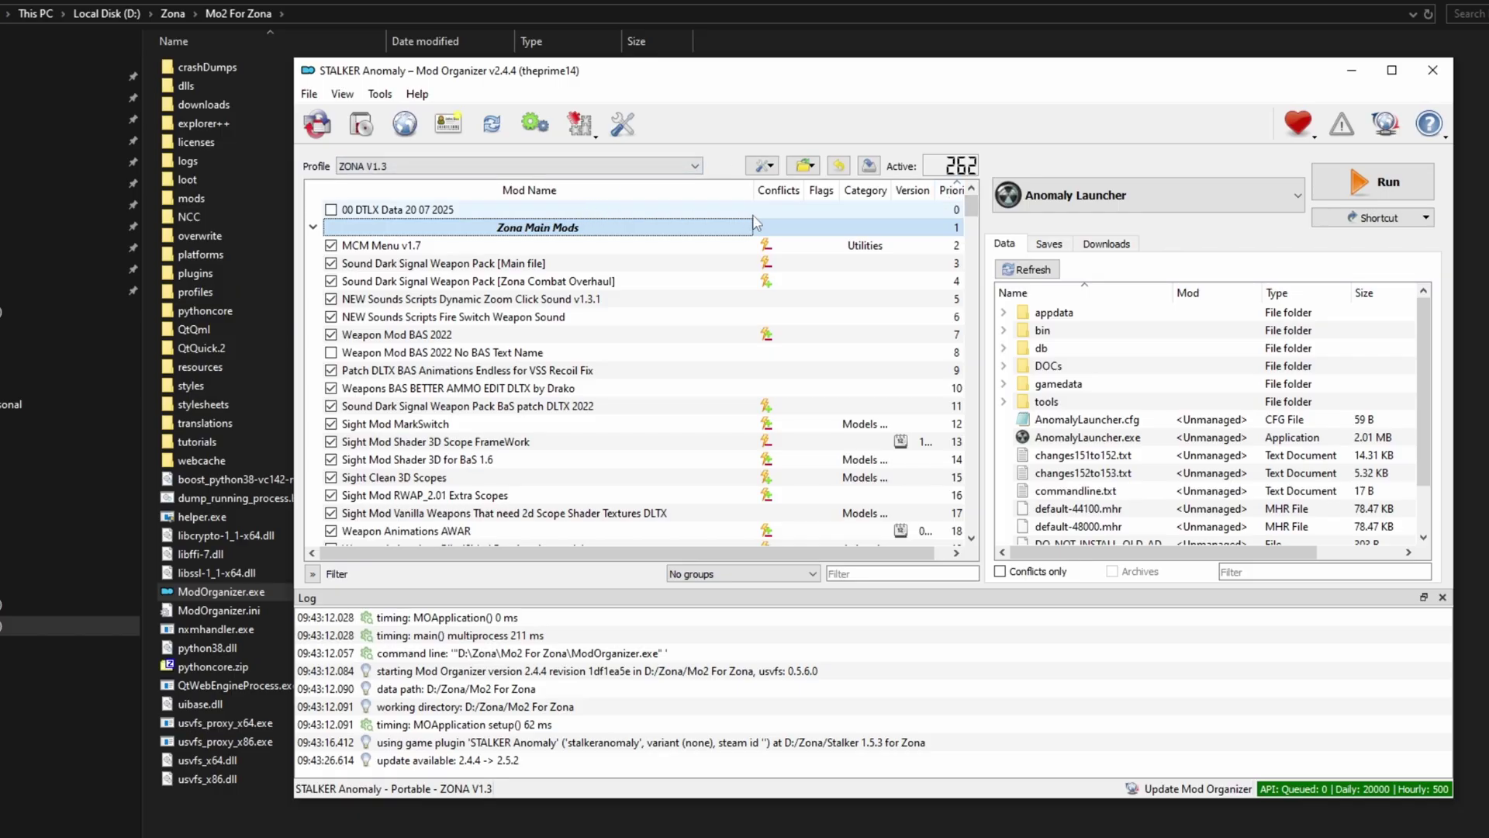
left_click(1316, 194)
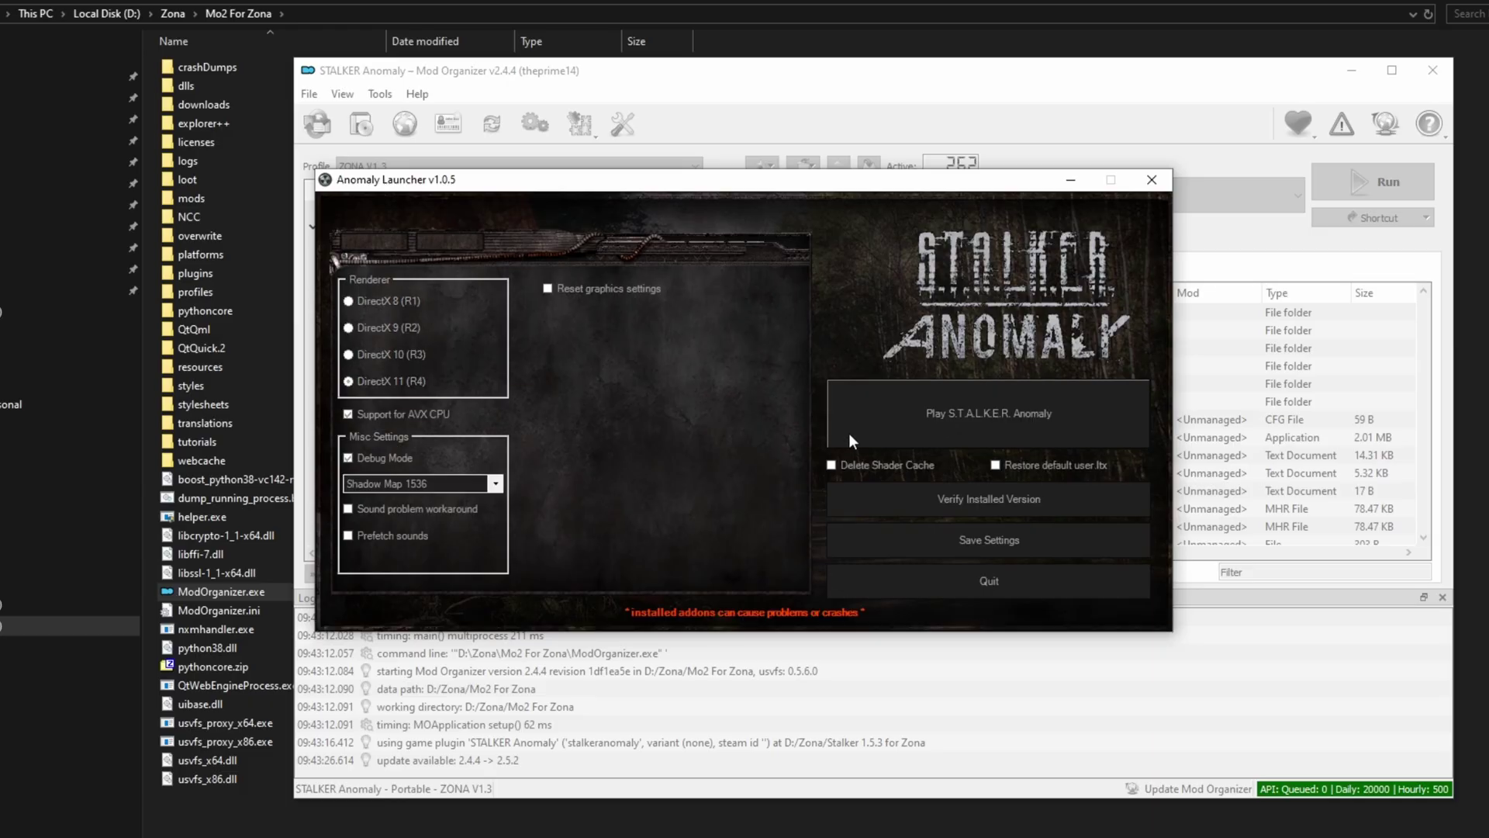
- Switch to File Explorer and check the contents of the mods and profiles folders inside "Mo2 For Zona"
left_click(290, 817)
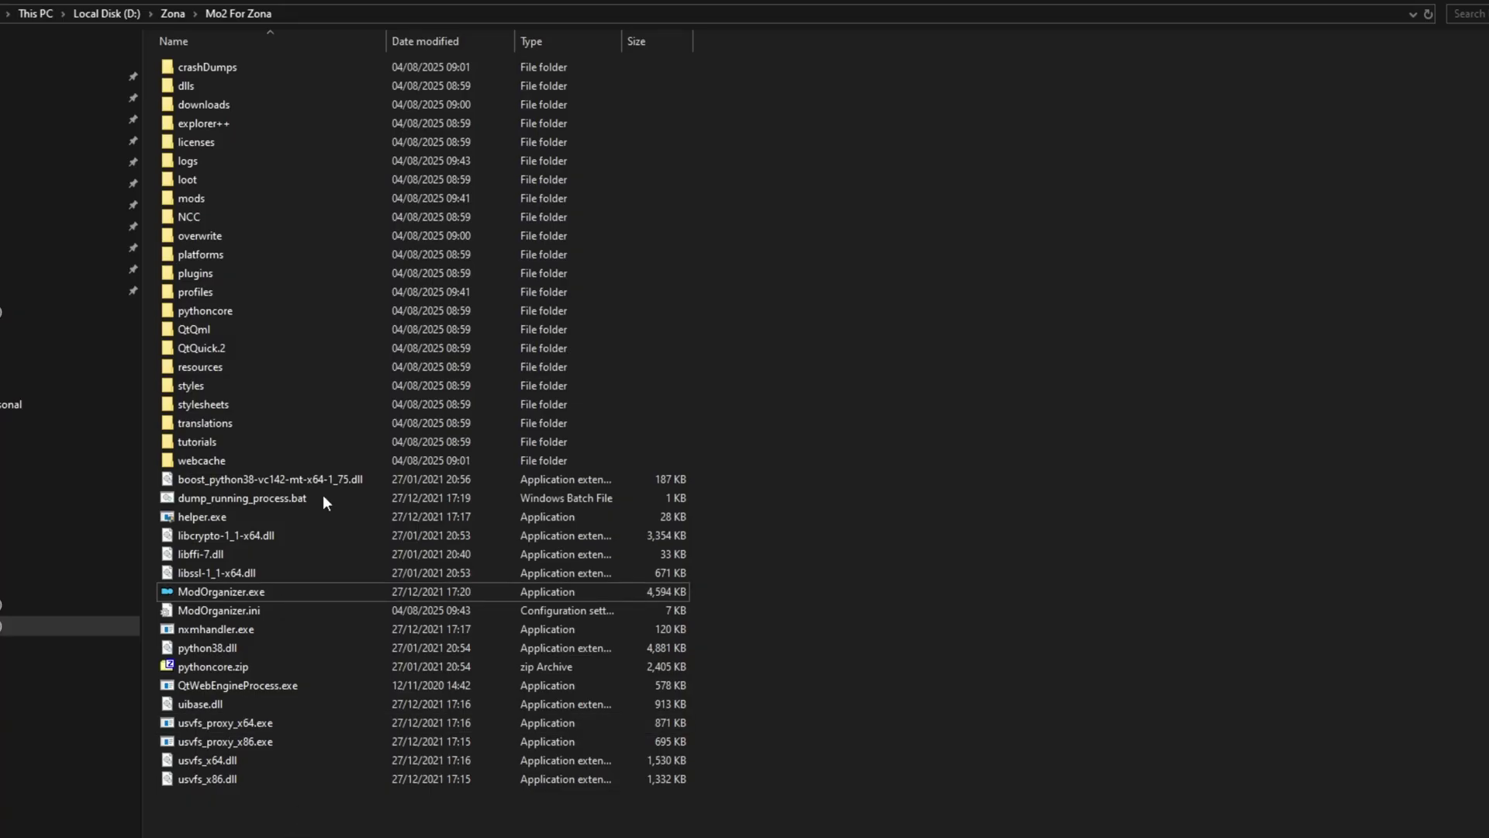
left_click(172, 14)
double_click(201, 67)
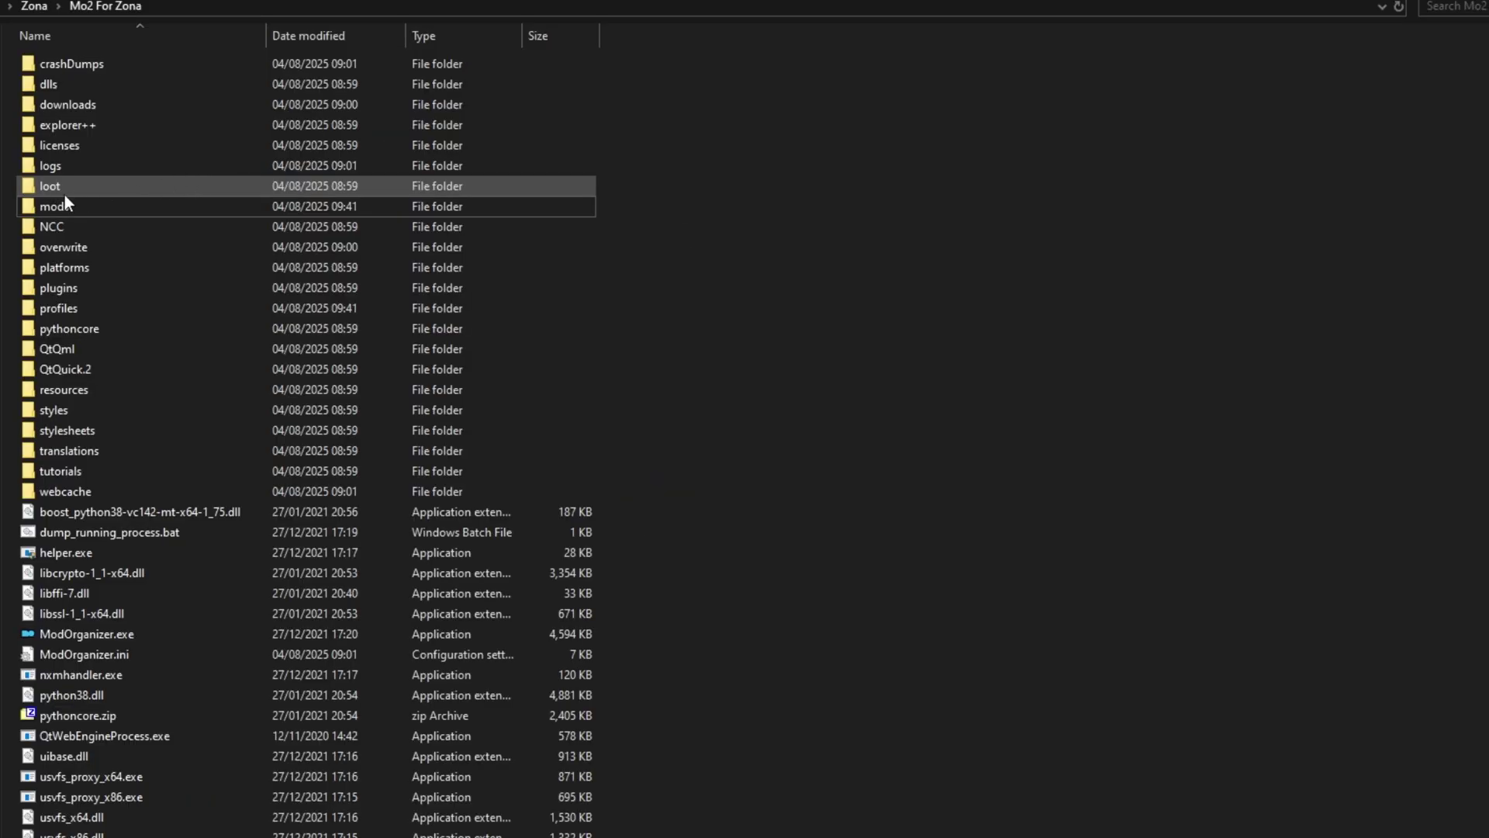
double_click(205, 196)
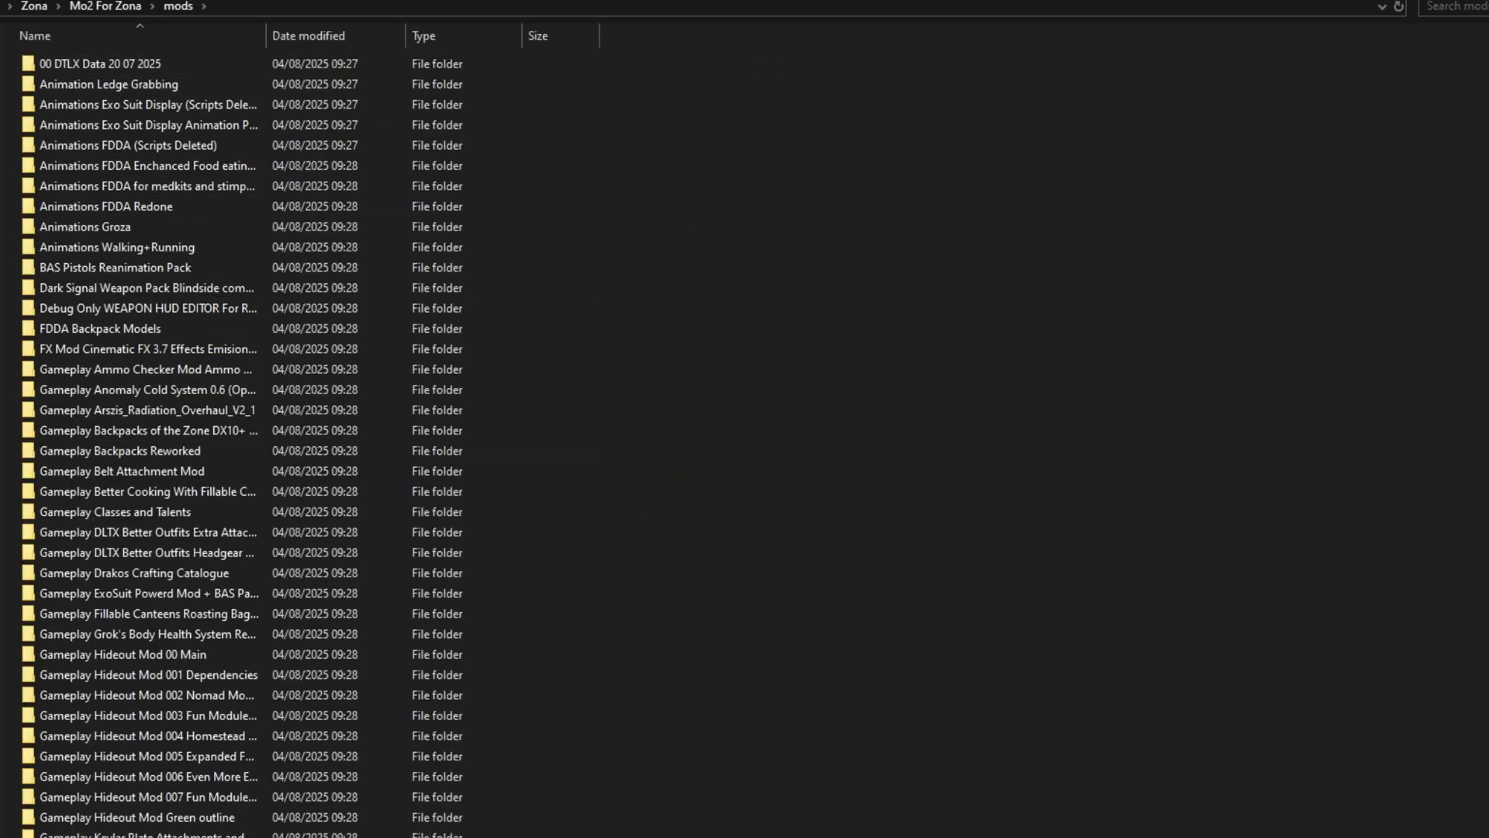
key("alt+Left")
double_click(96, 305)
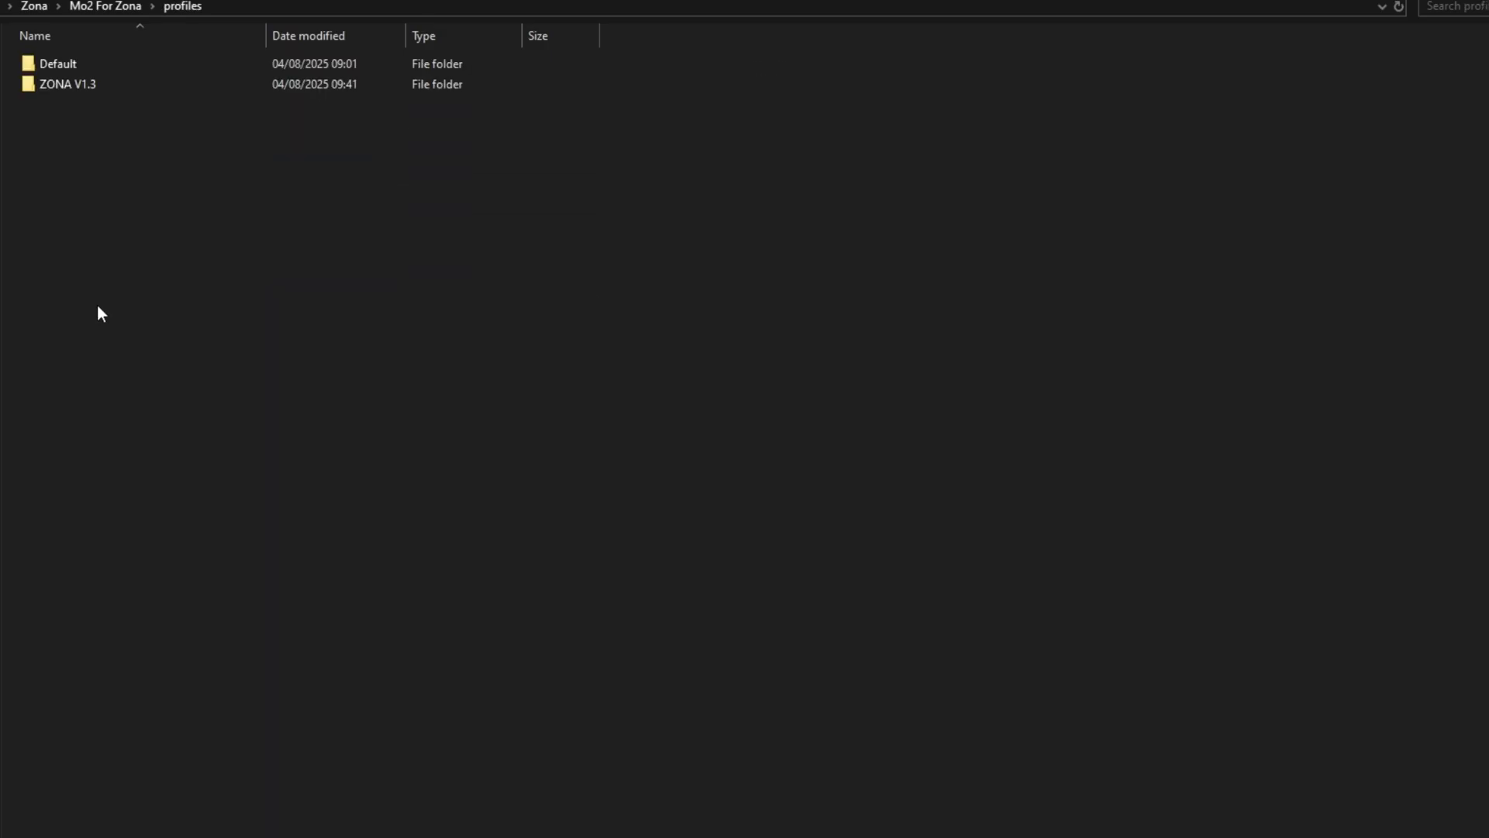
key("alt+Left")
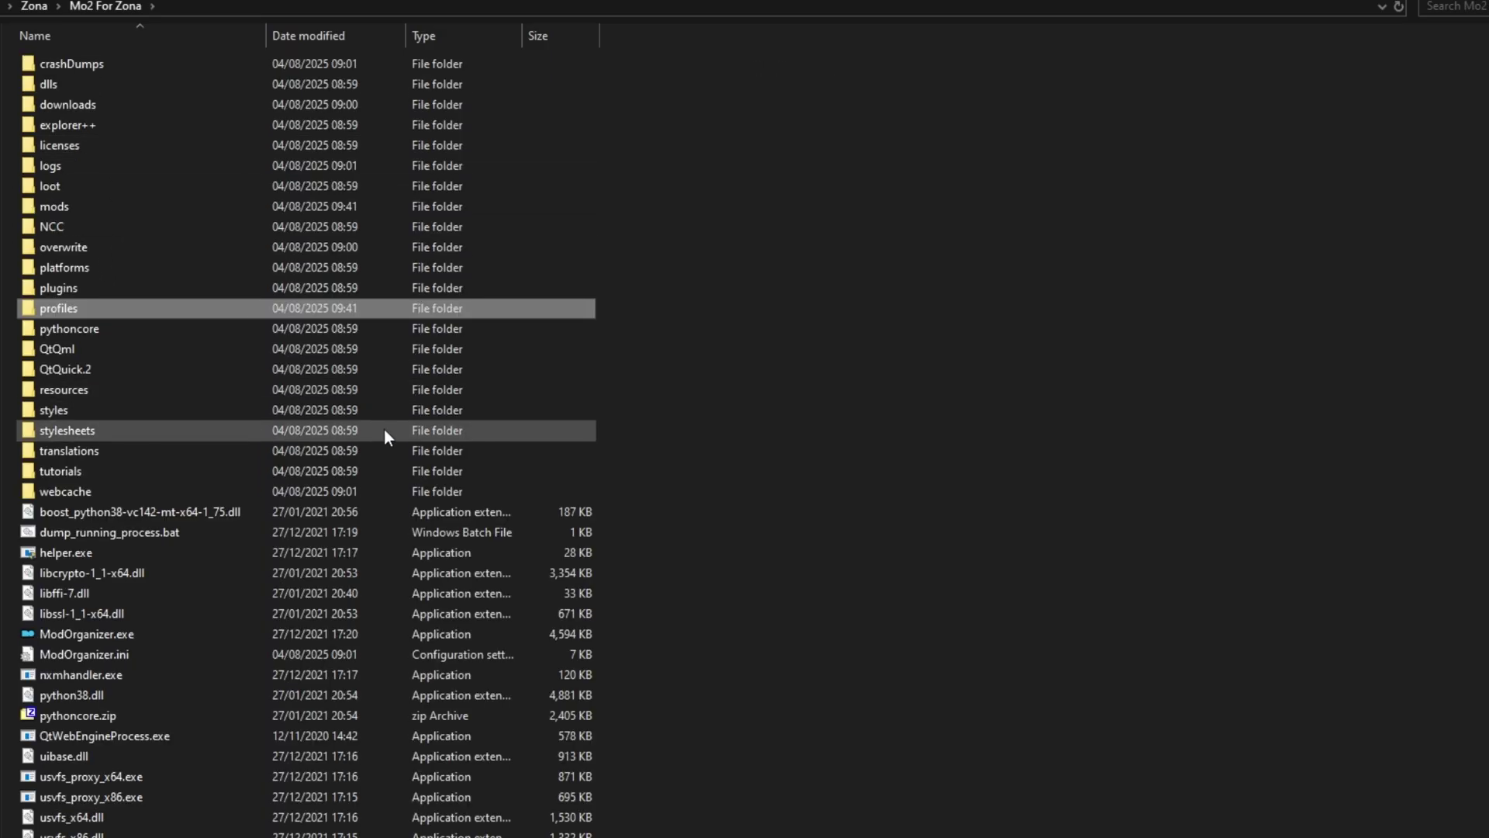
- Delete the r4 folder from appdata\shaders_cache inside the "Stalker 1.5.3 for Zona" folder
left_click(39, 7)
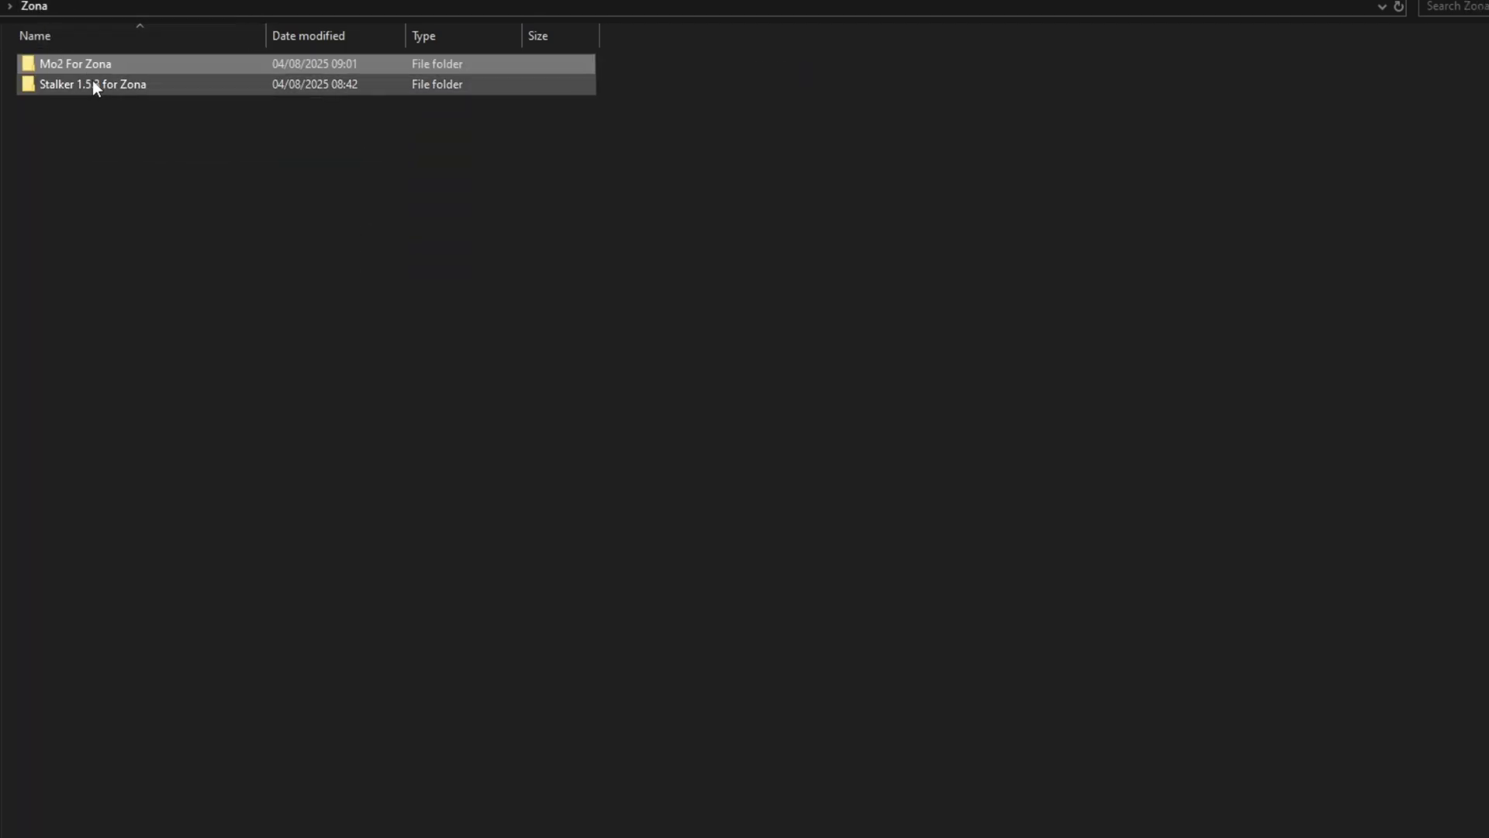
double_click(96, 86)
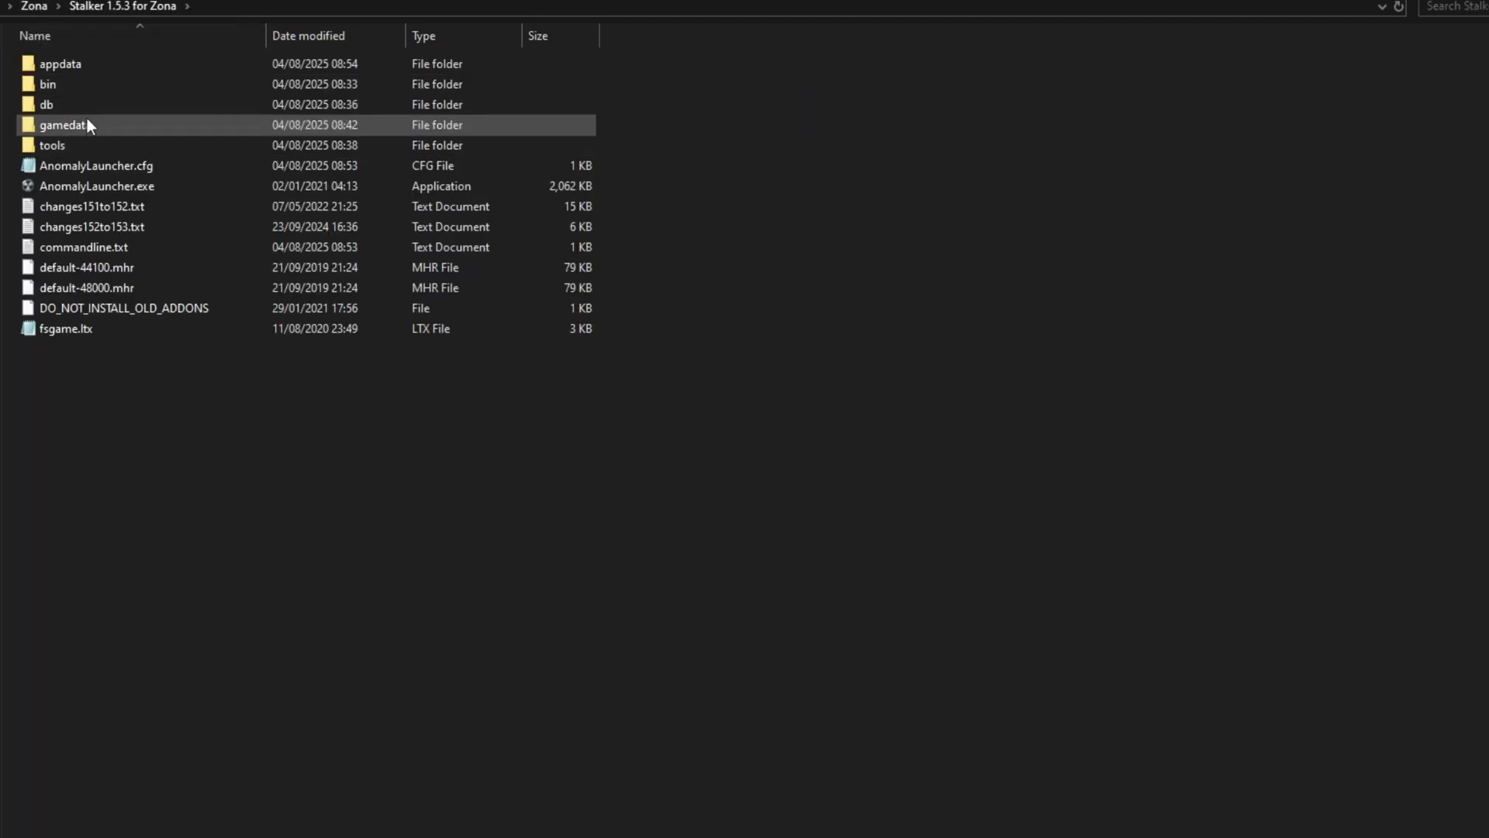
double_click(90, 64)
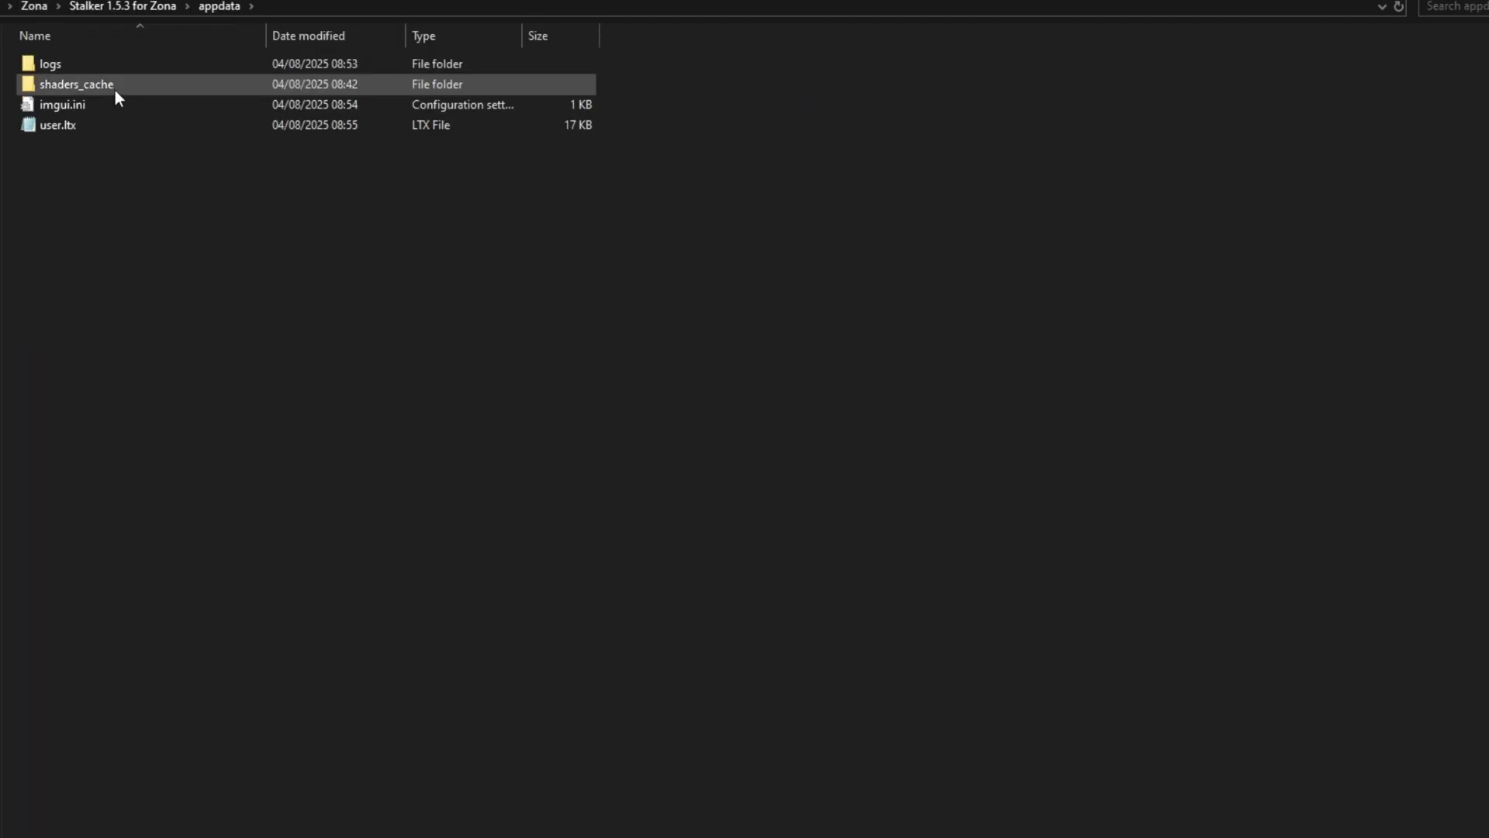
double_click(96, 85)
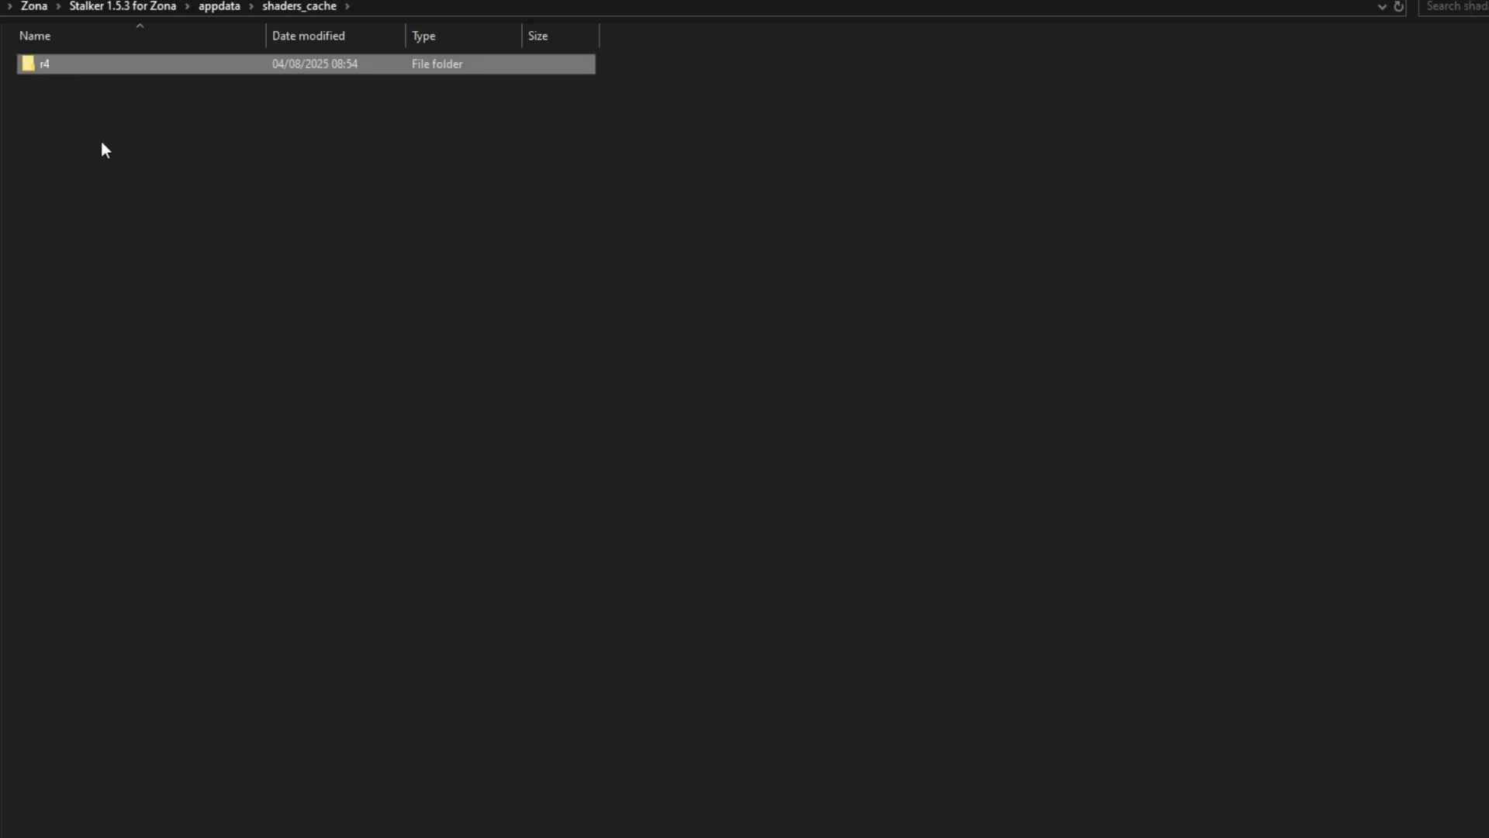
right_click(76, 70)
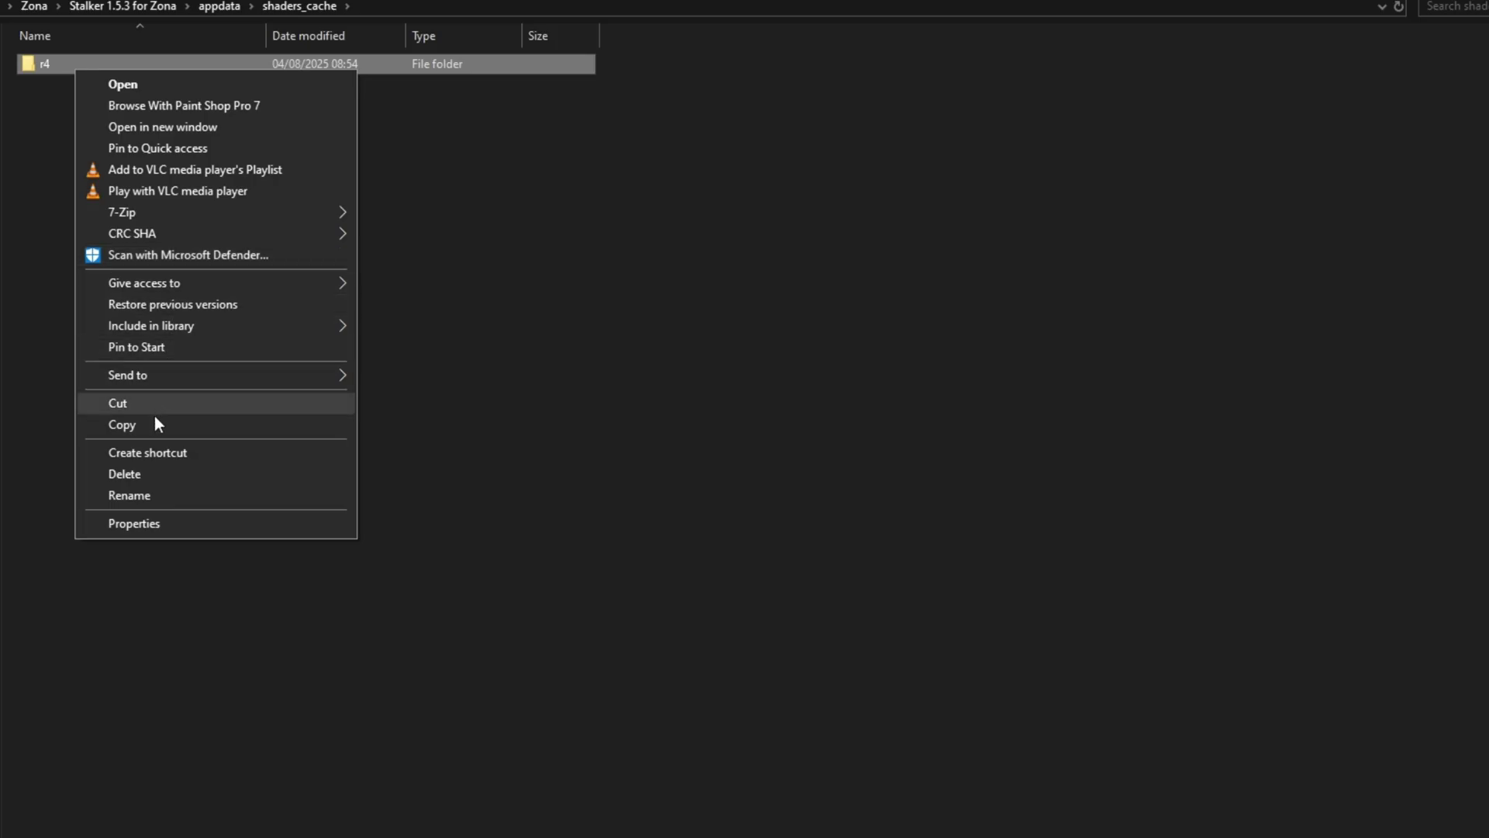
left_click(151, 472)
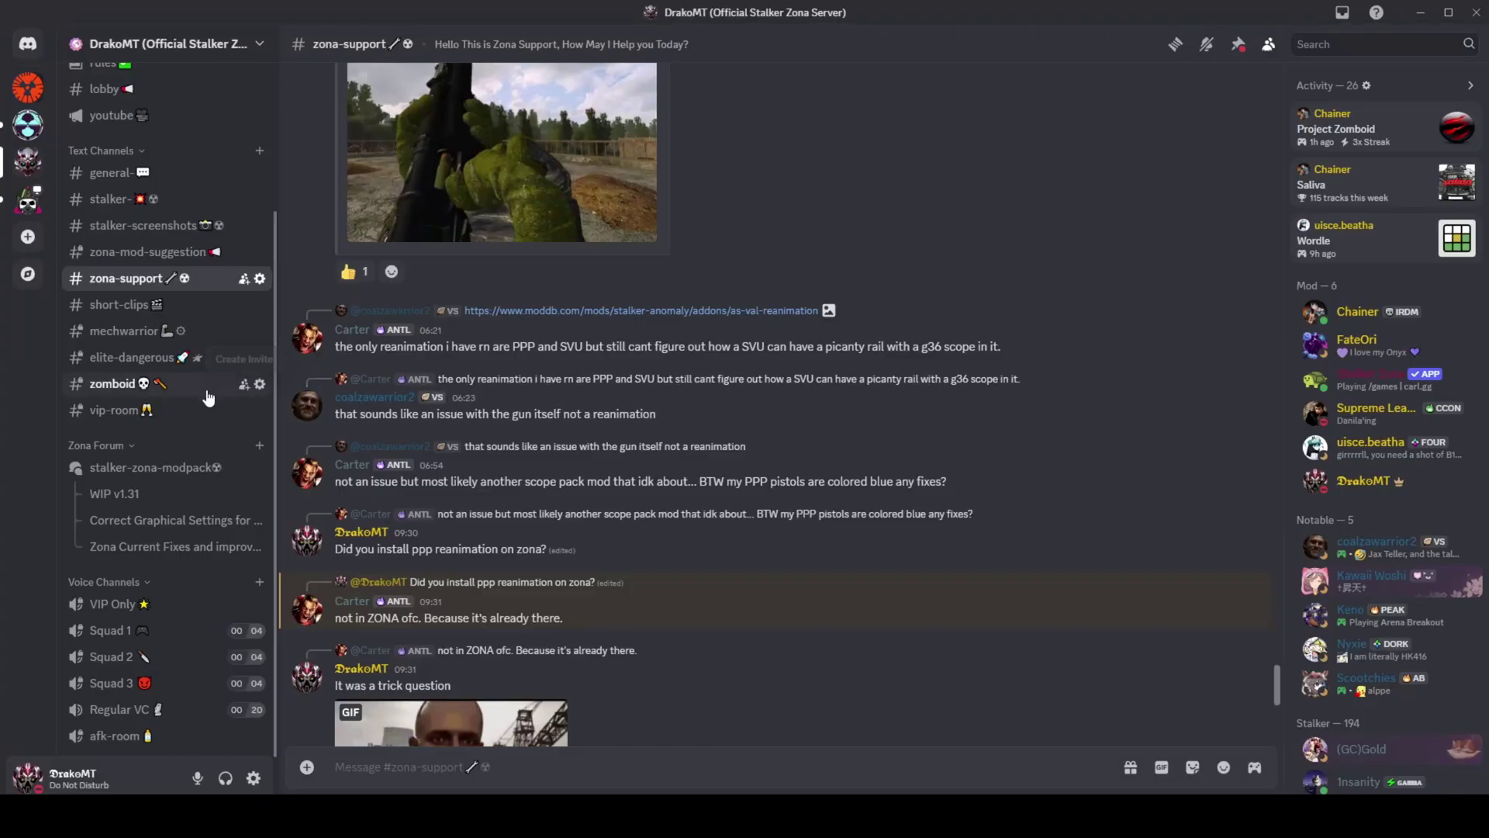
- In Discord's "Correct Graphical Settings for Zona" post, select the line r__color_grading (0.480000, 0.485000, 0.490000) and switch to the Anomaly window
left_click(132, 479)
scroll(1021, 295, "up", 2)
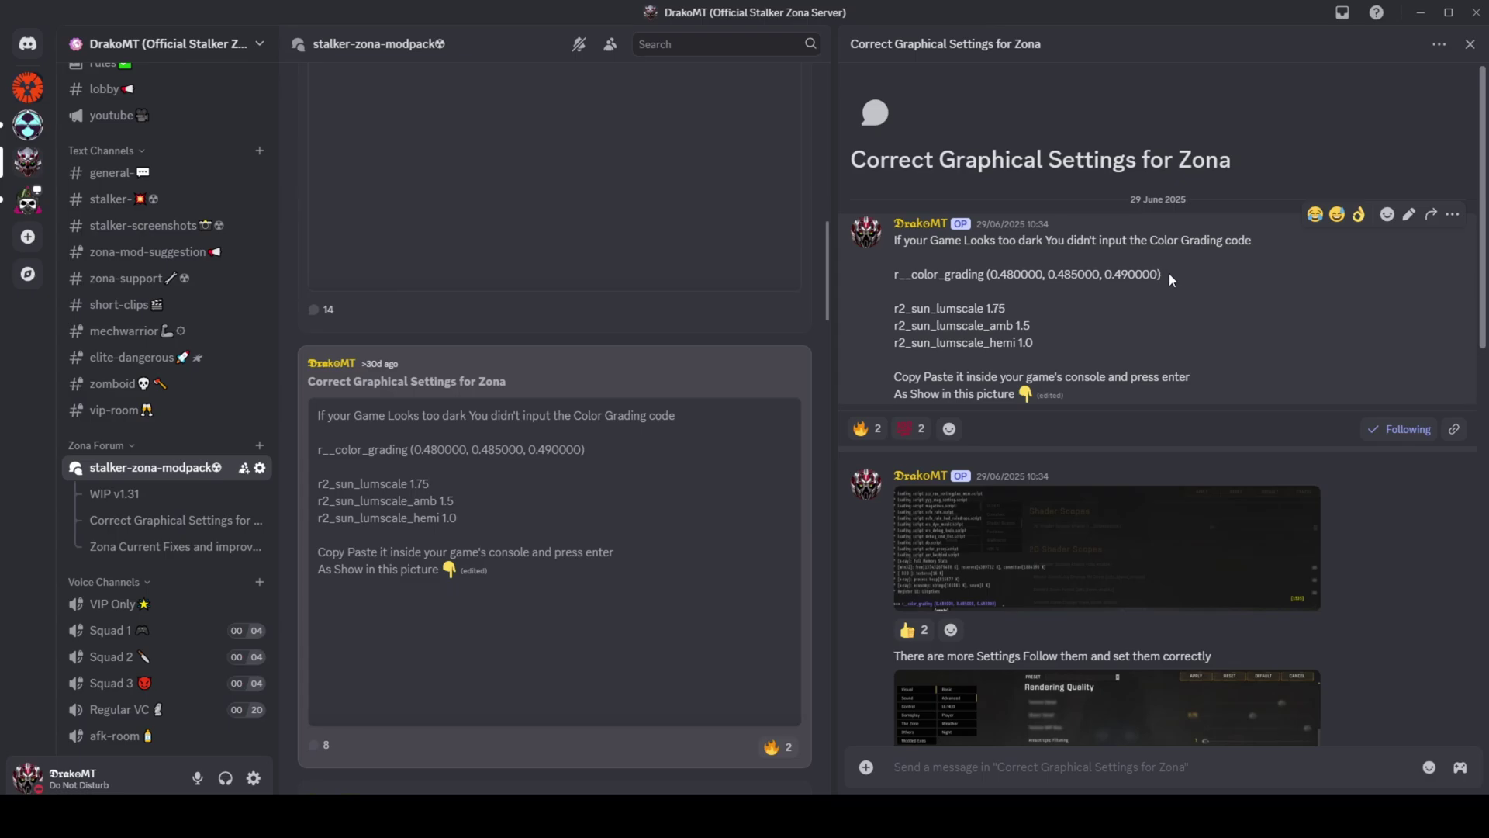
left_click_drag(1102, 274, 902, 274)
left_click(432, 819)
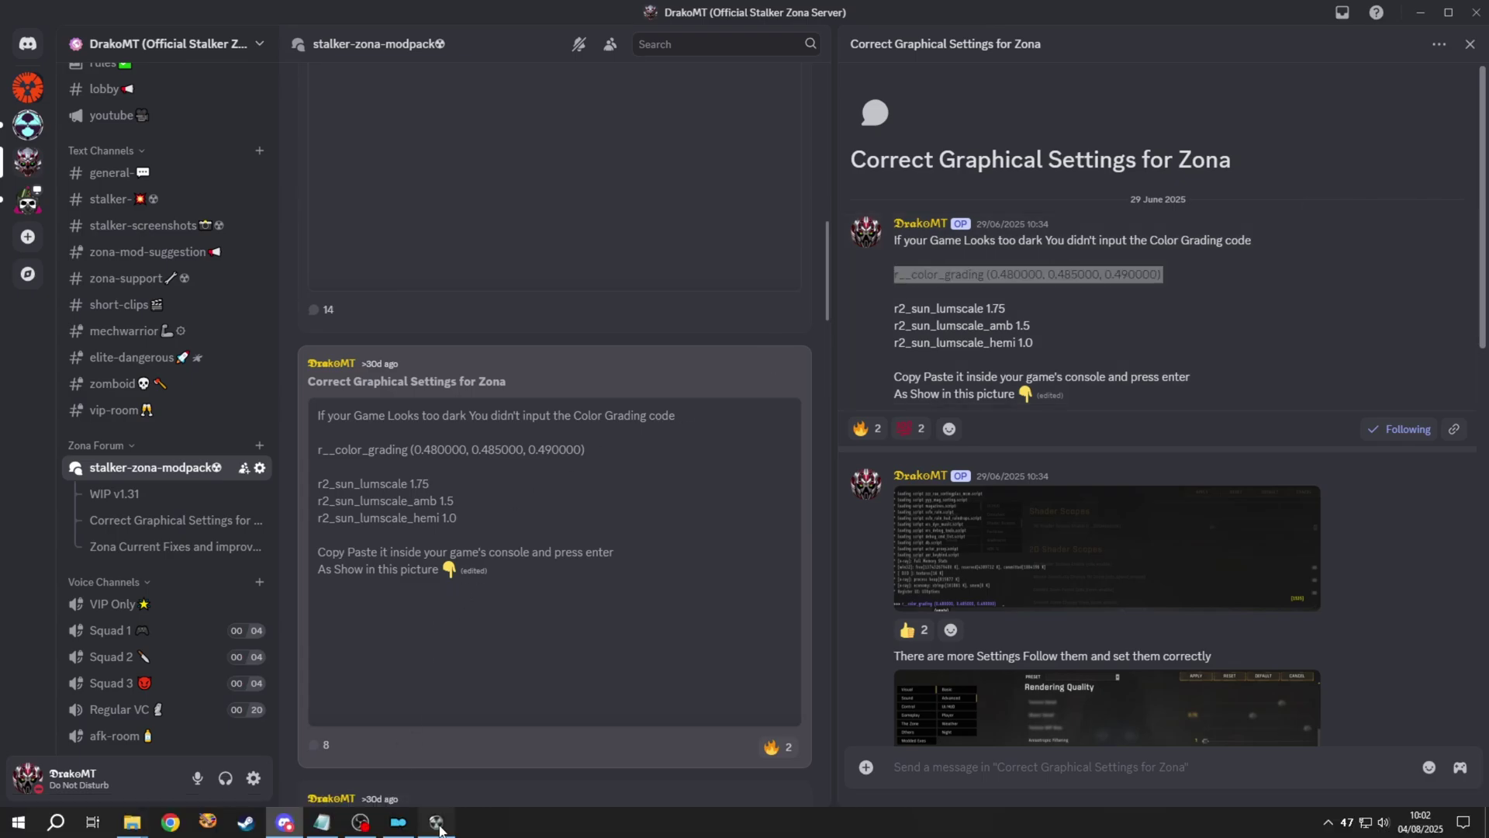
- Enter r__color_grading (0.480000, 0.485000, 0.490000) in the game console
key("grave")
type("r__color_grading (0.480000, 0.485000, 0.490000)")
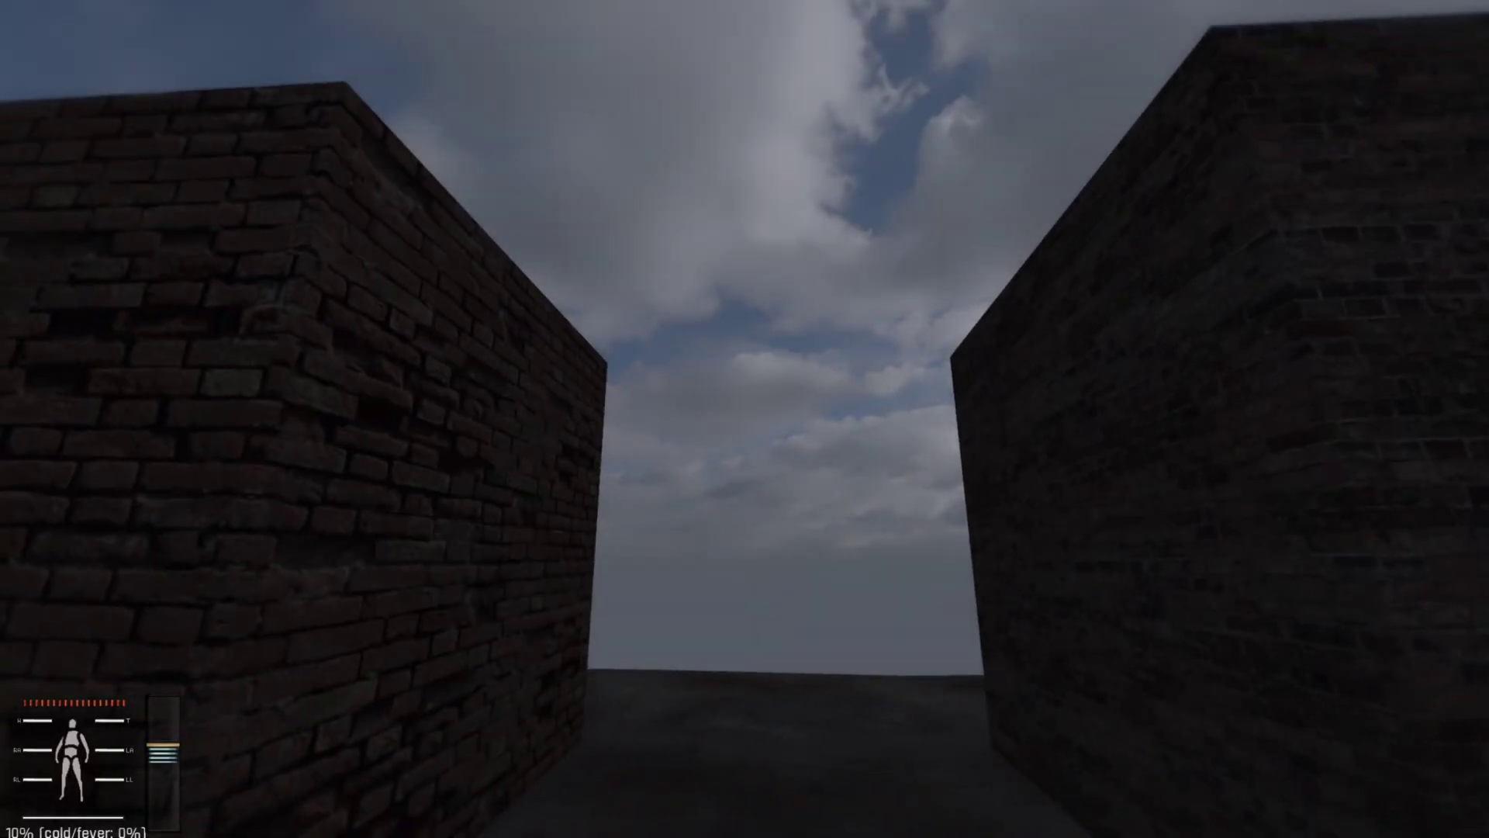
- Load the w_clear3 weather in the Weather Editor with the hour at 10, and walk around the brick buildings to check the lighting
key("F7")
left_click(1210, 543)
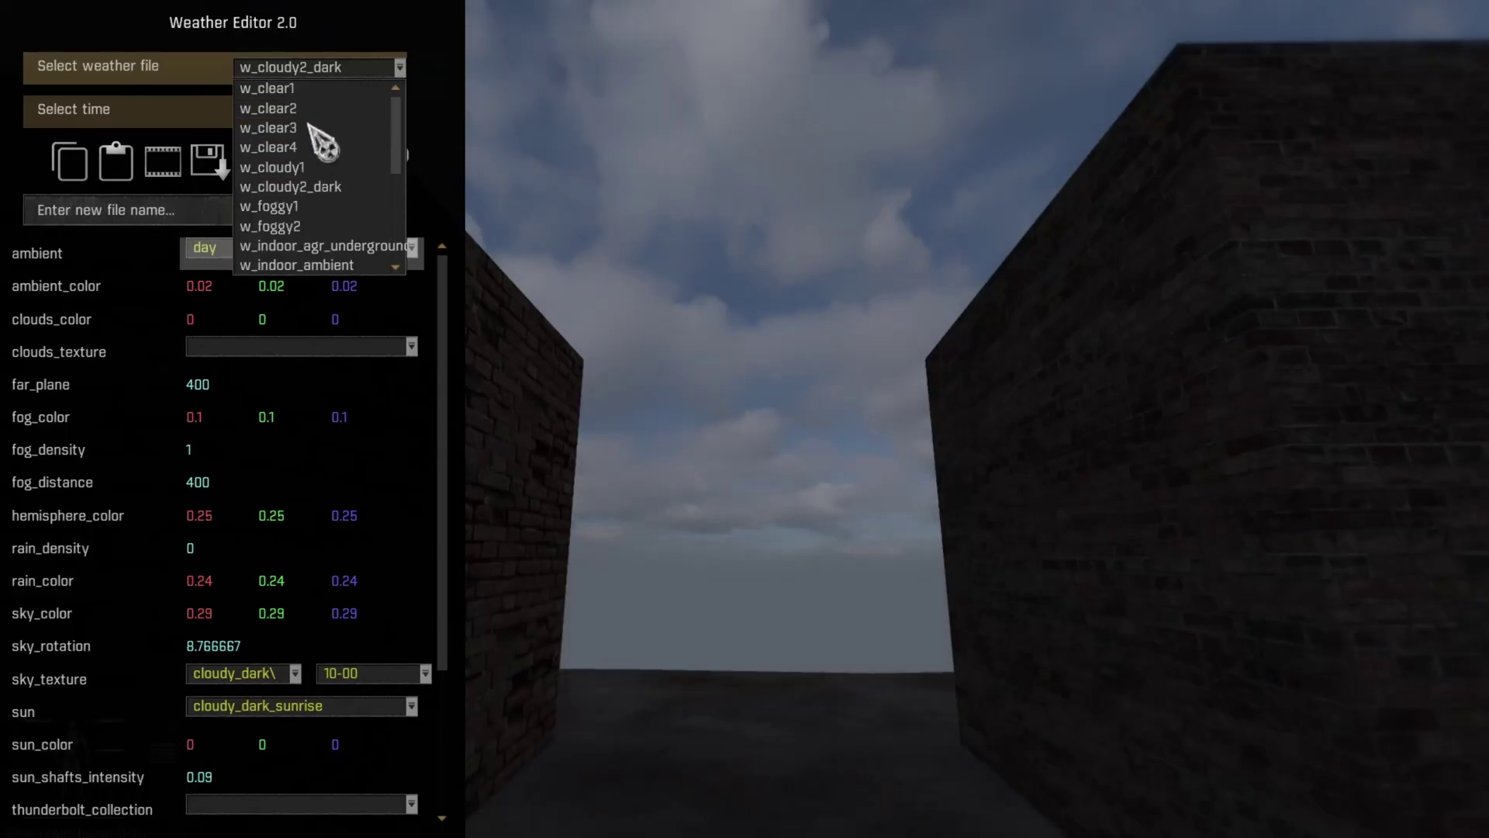
left_click(311, 127)
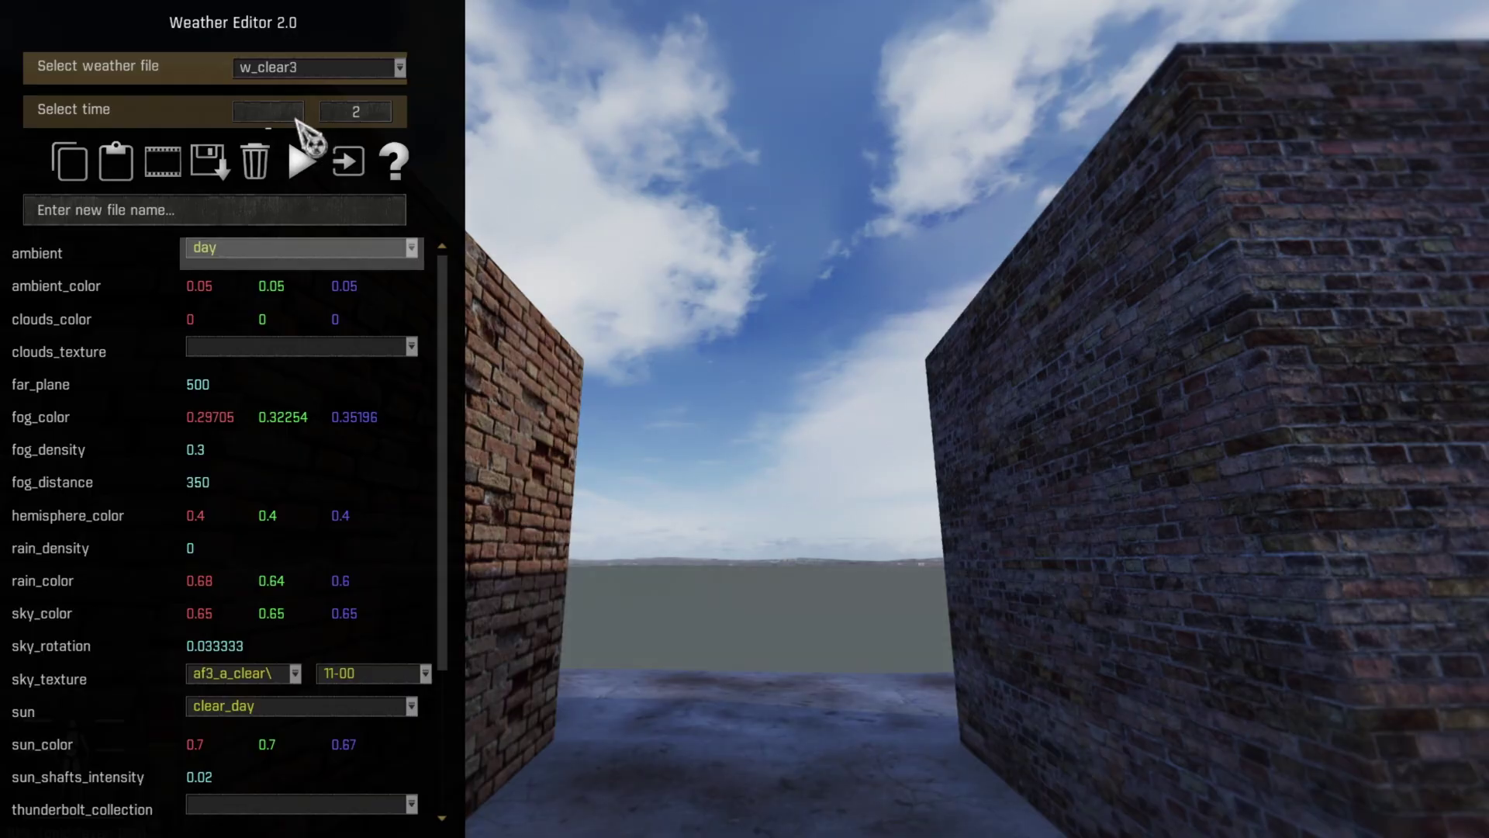
type("0")
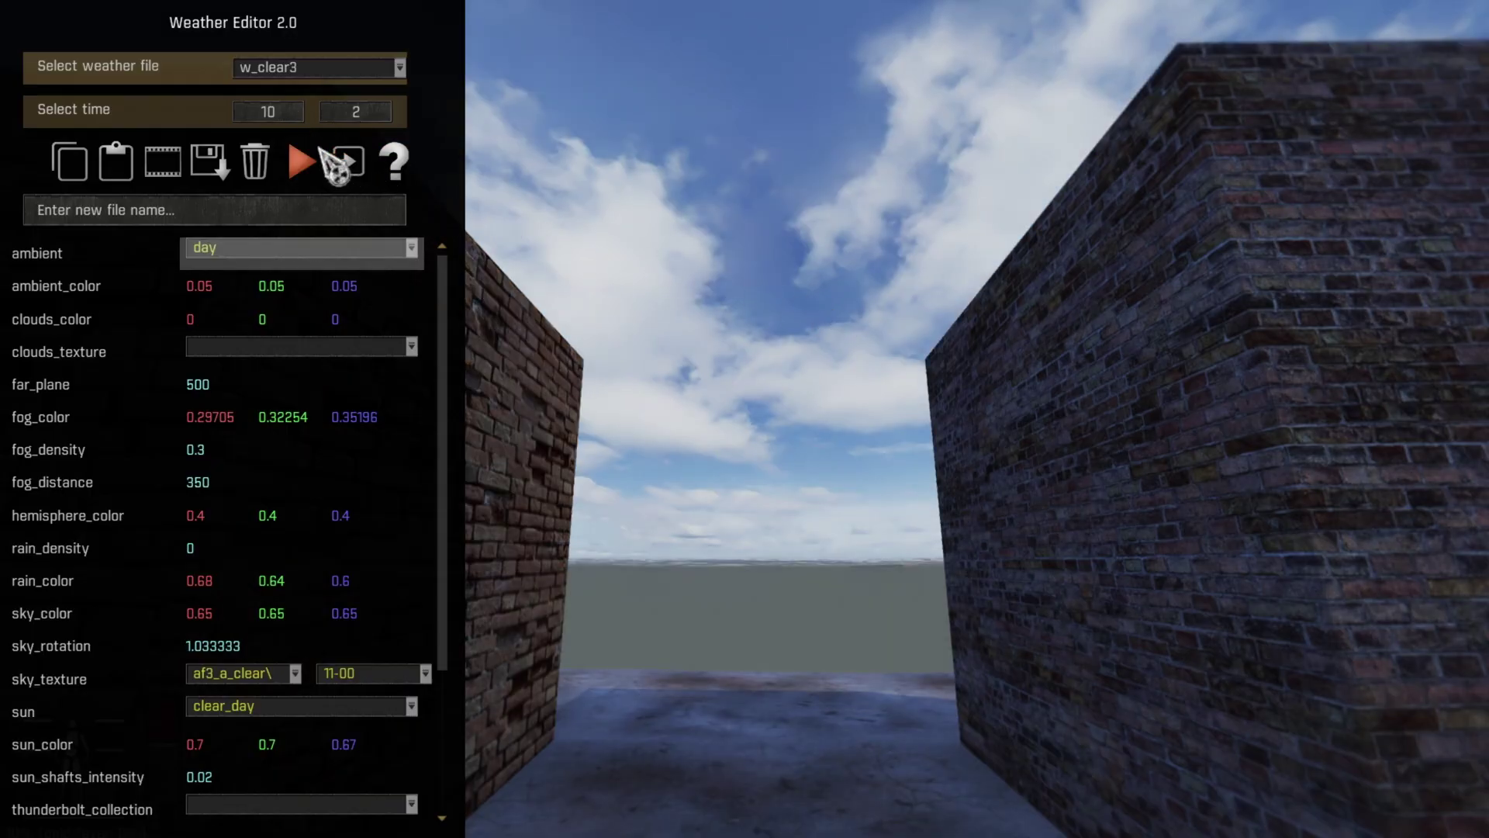
key("Return")
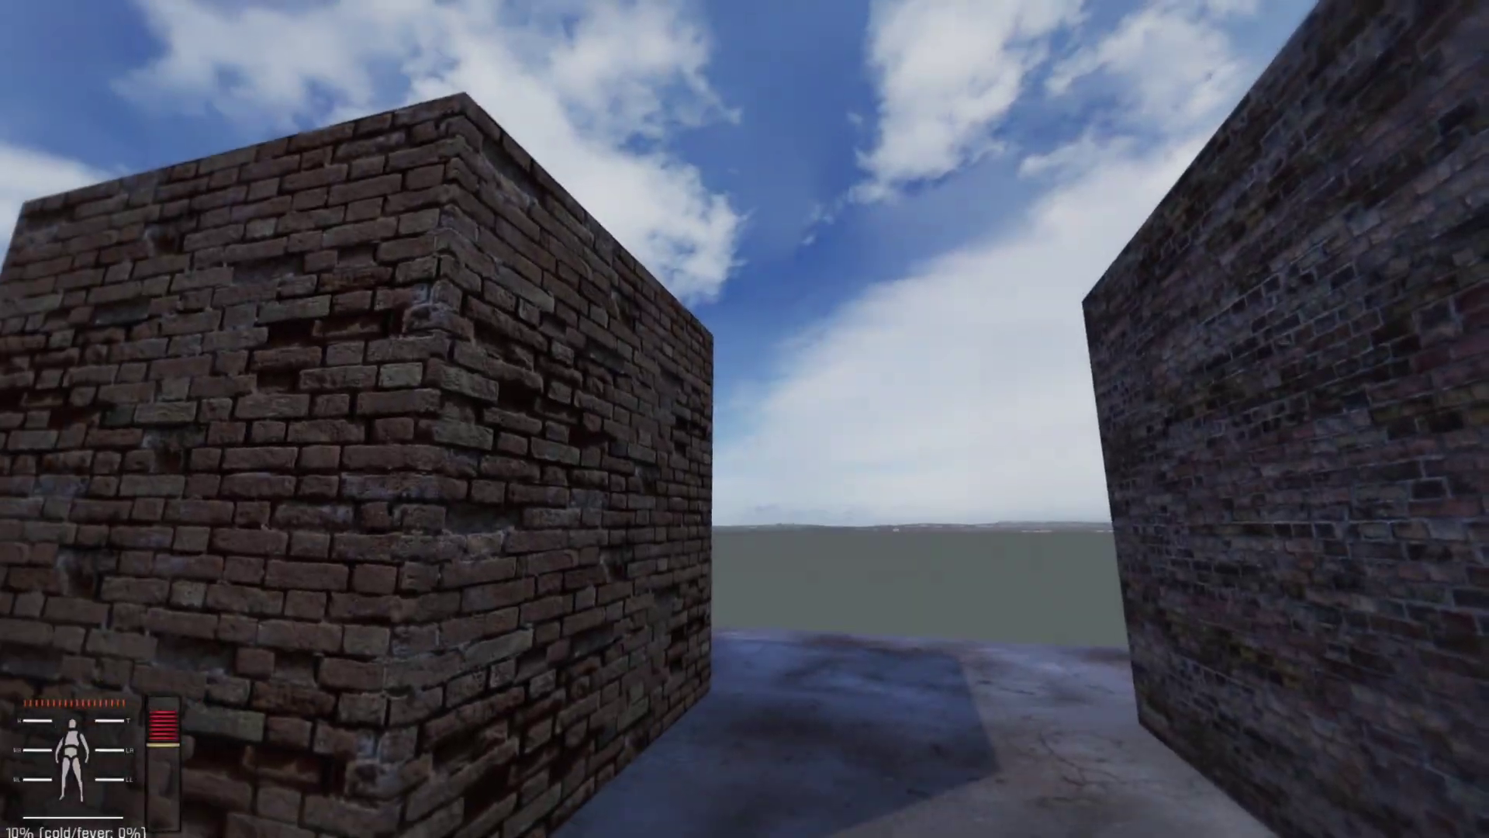
key("w")
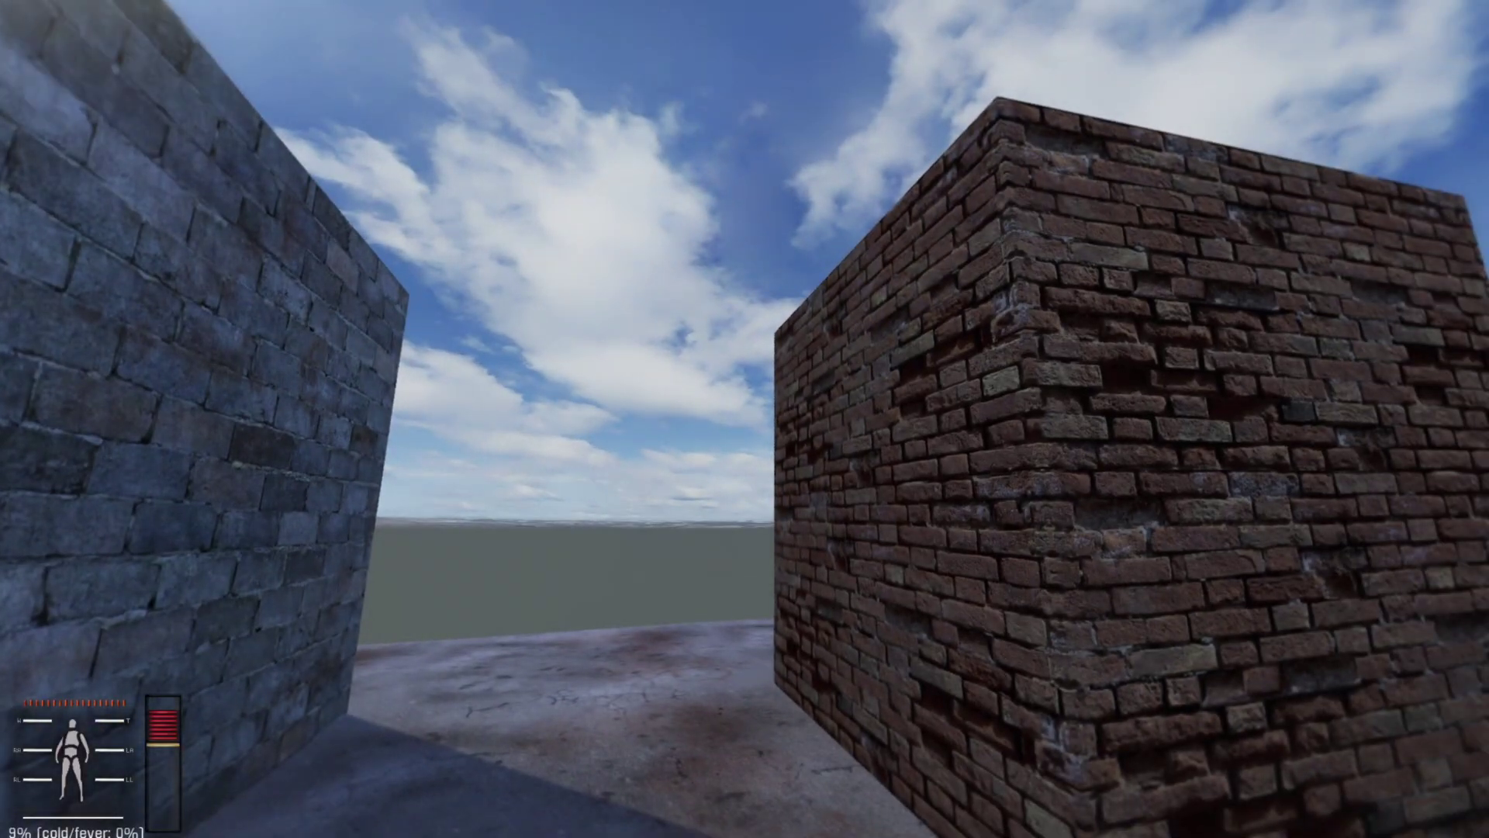
key("w")
key("w")
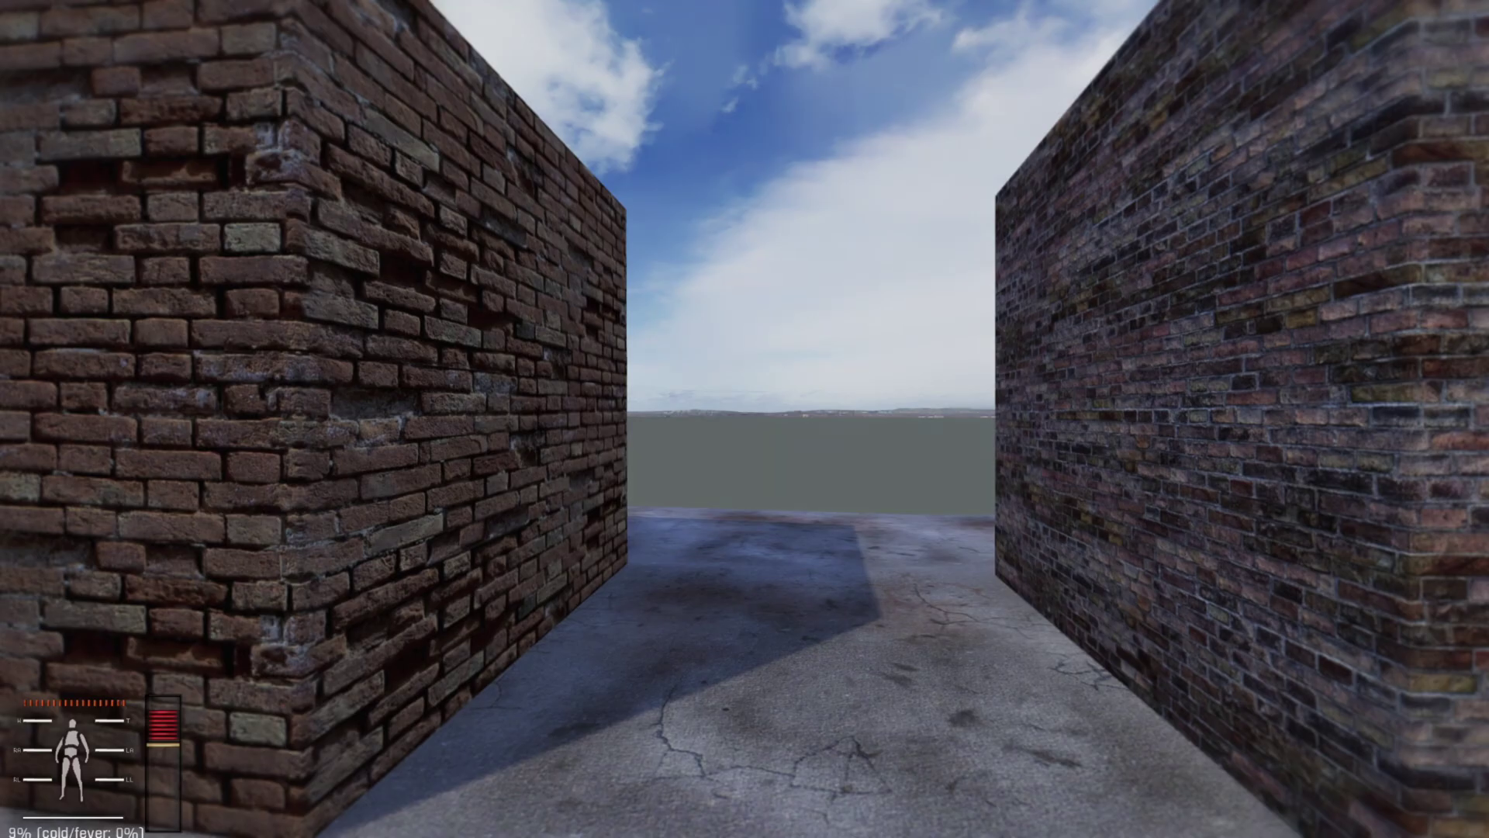
- Set the HUD FOV to 0.75 in the basic video settings and apply the change
key("Escape")
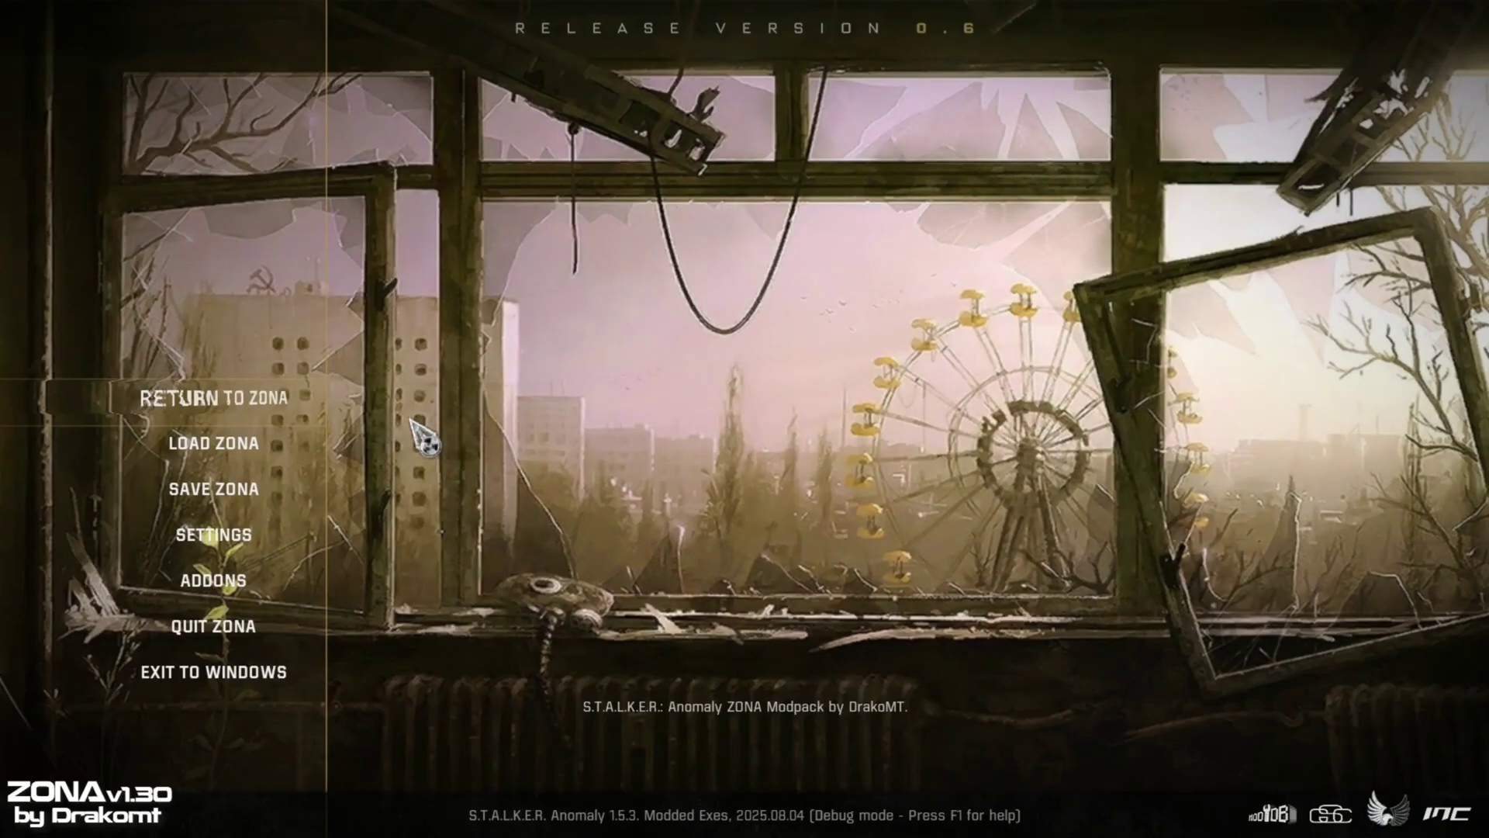
left_click(255, 535)
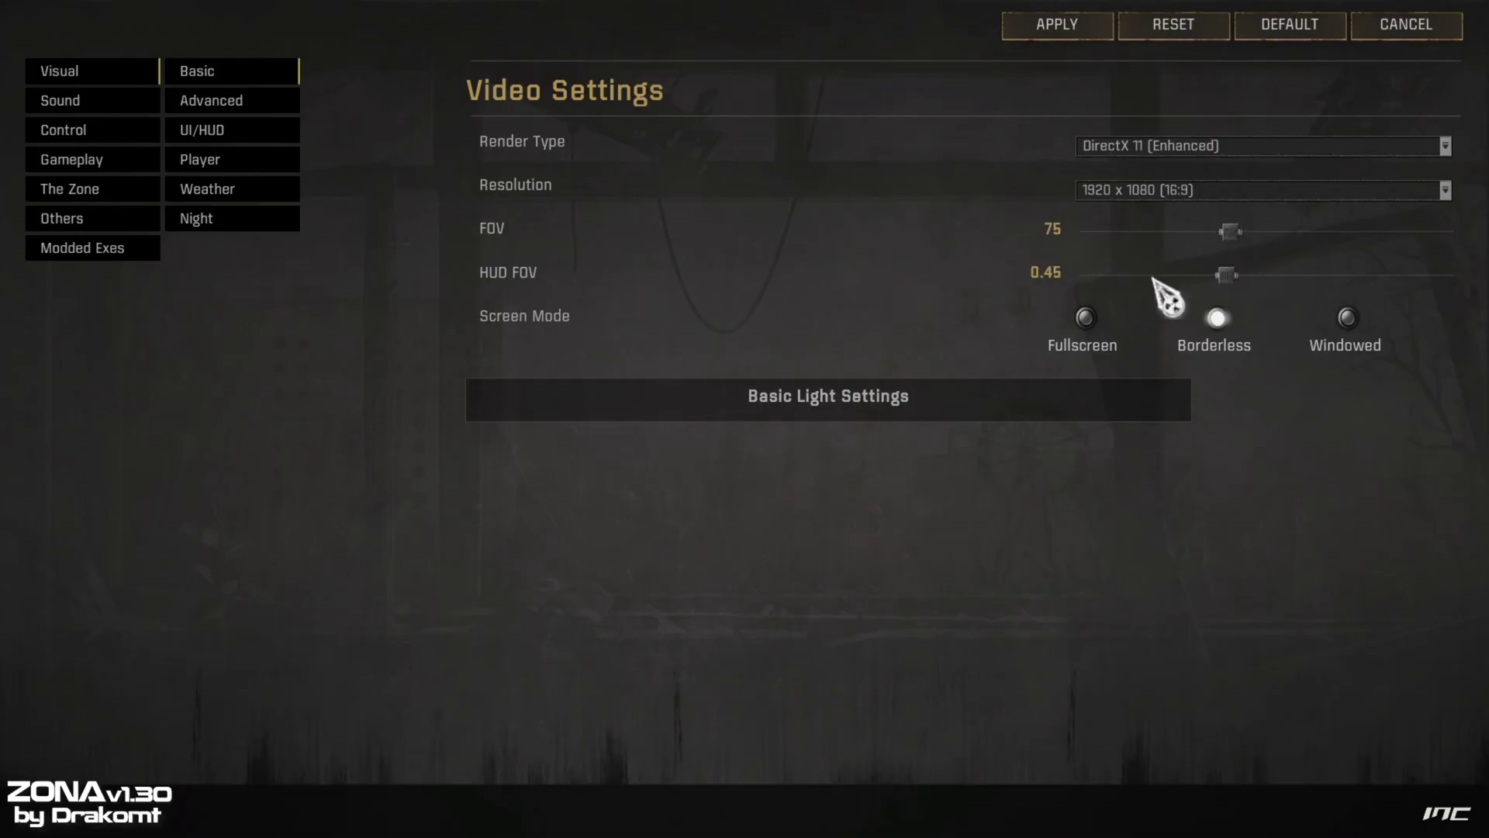
left_click_drag(1227, 275, 1329, 280)
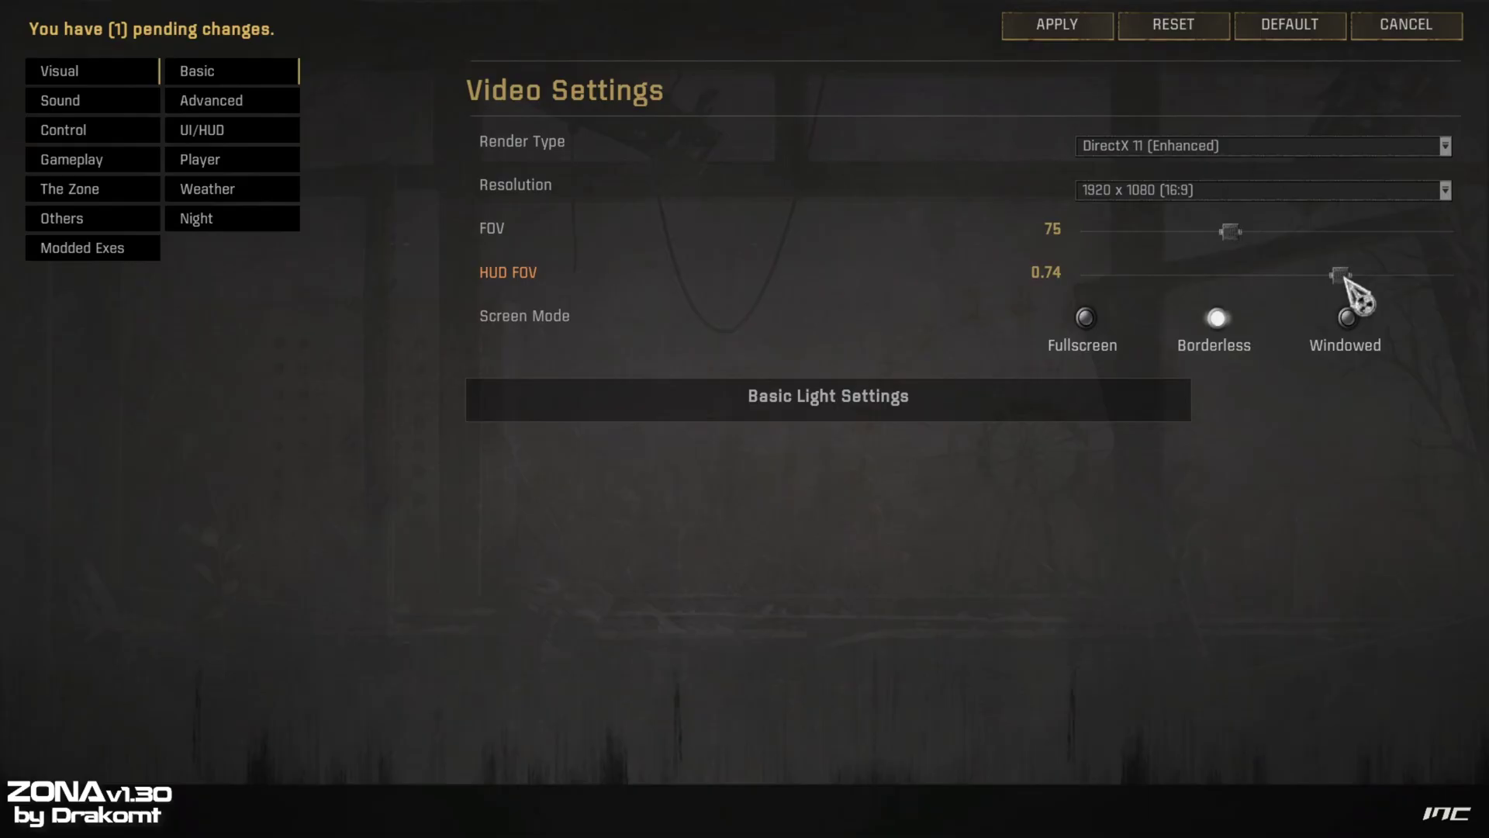
left_click(1084, 29)
- Set the FPS Limiter to 60 in the advanced video settings
left_click(289, 560)
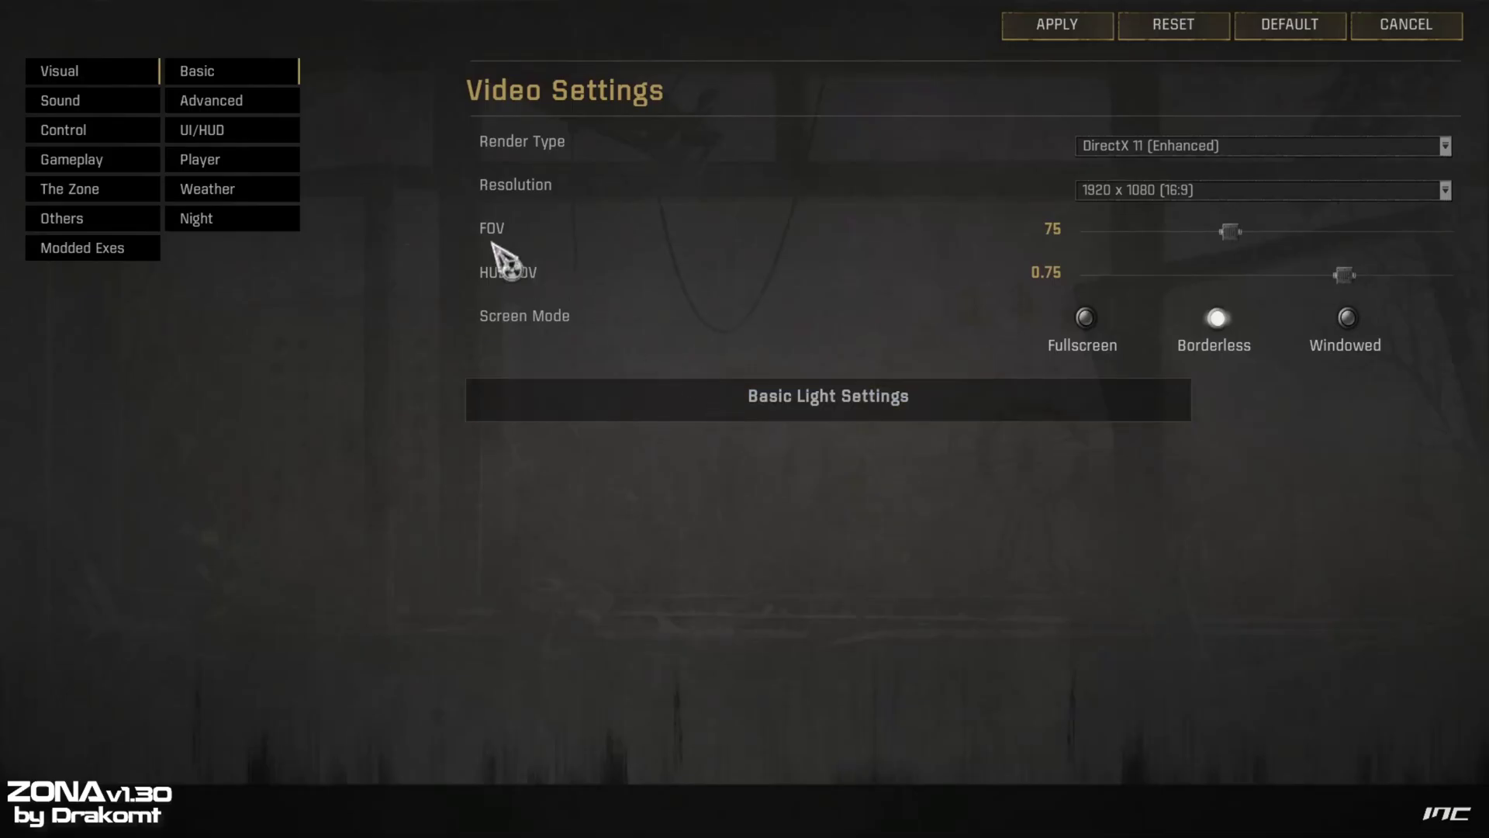
left_click(225, 106)
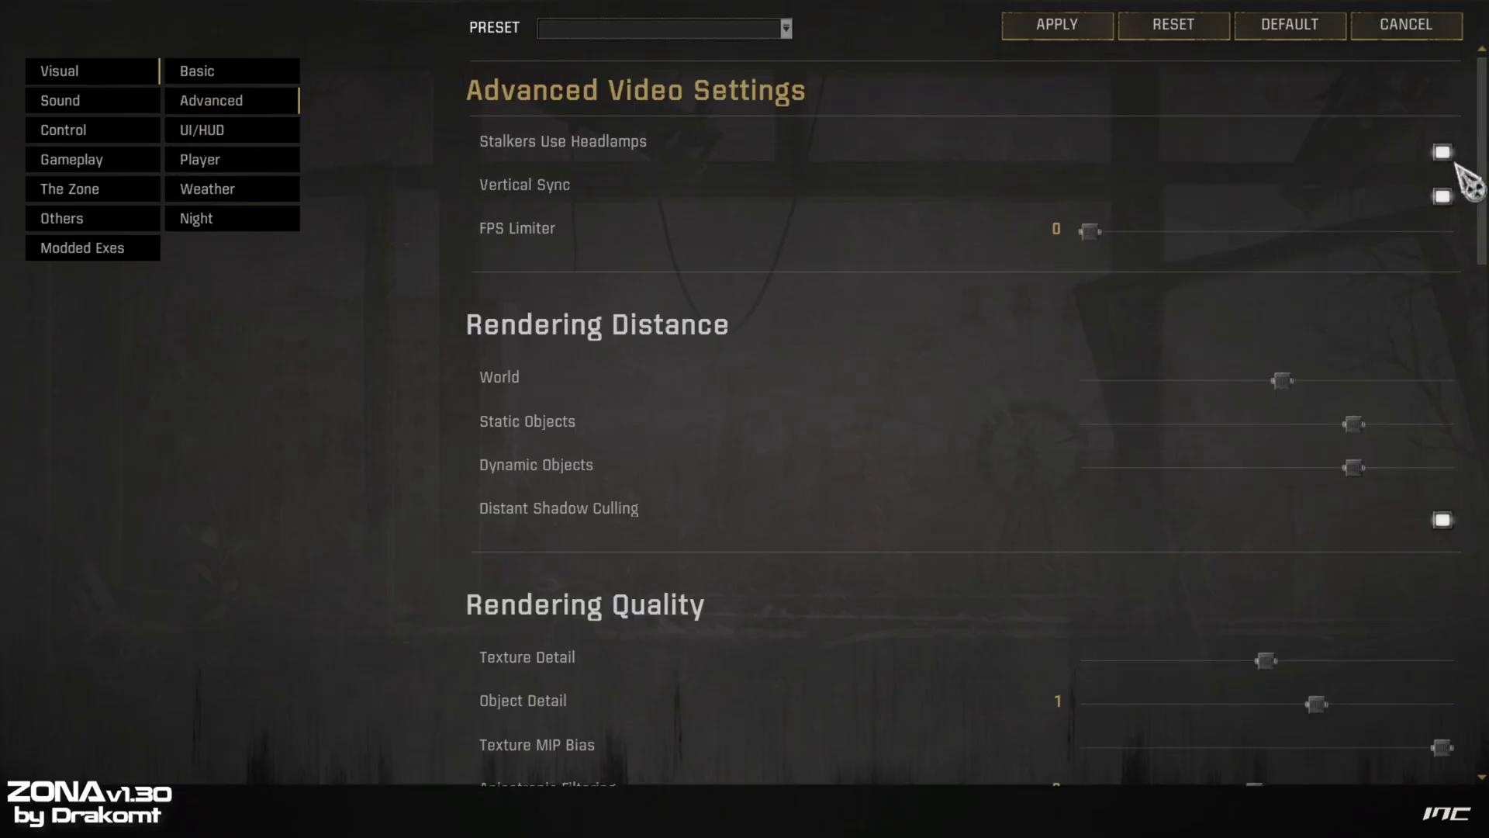
scroll(1482, 149, "down", 2)
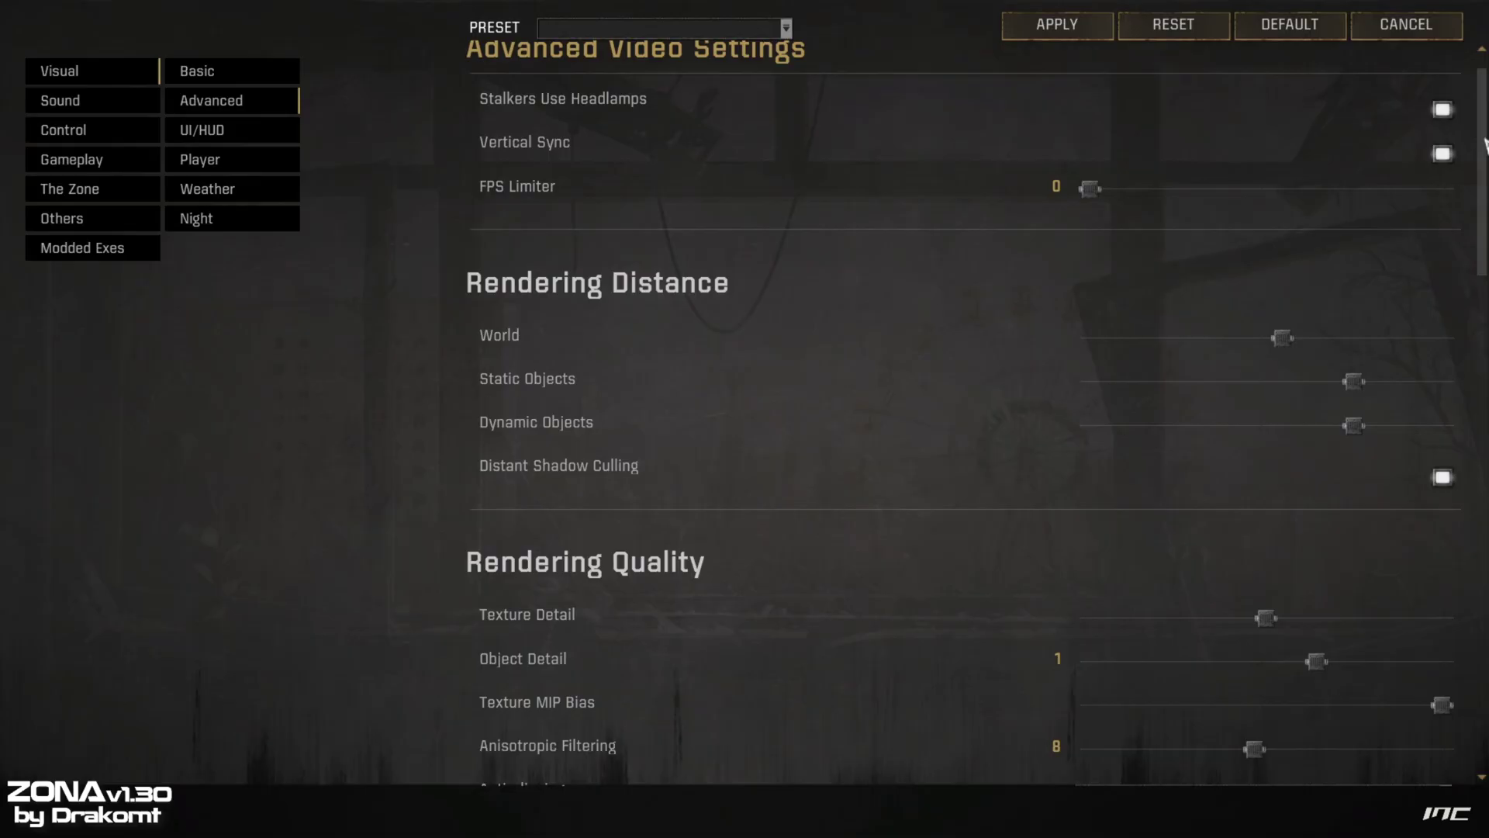
scroll(1484, 139, "up", 1)
left_click_drag(1090, 210, 1135, 212)
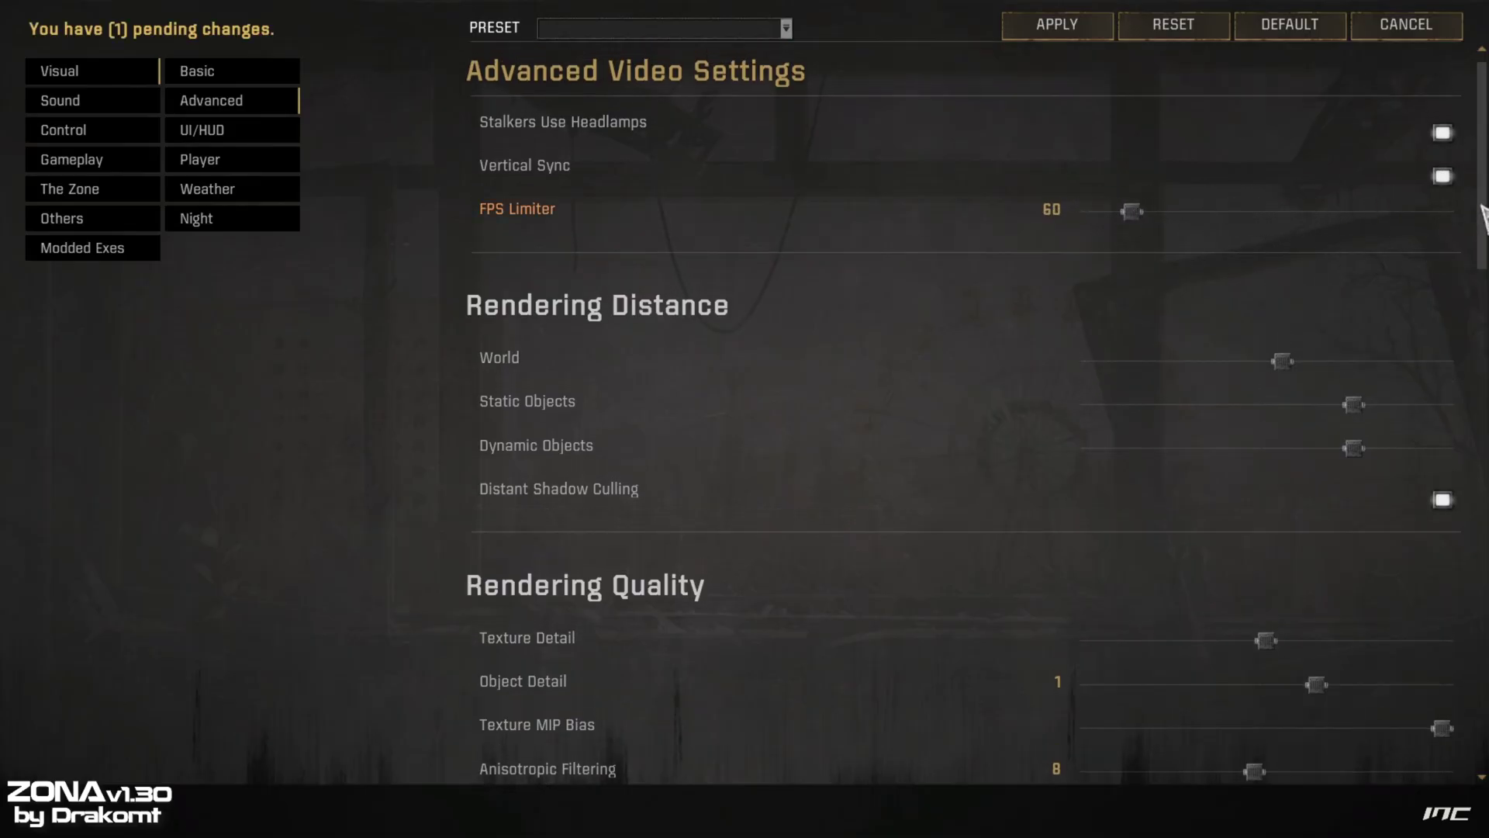
- For Rendering Quality, turn off Anti-aliasing, SMAA and Detail Bump, and set Anisotropic Filtering to 1
scroll(1483, 256, "down", 5)
left_click_drag(1483, 256, 1481, 349)
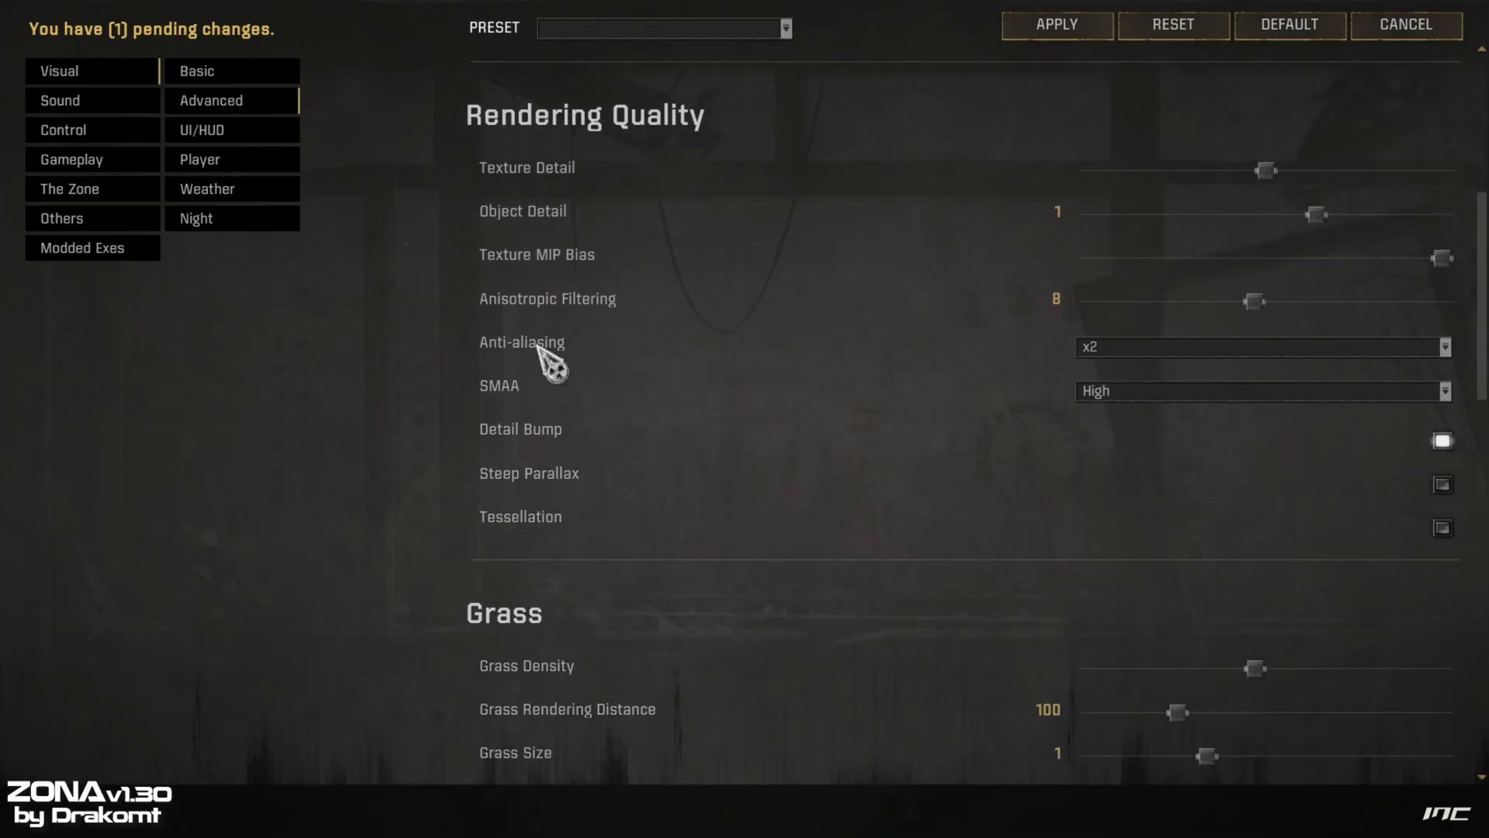
left_click(1163, 351)
left_click(1115, 368)
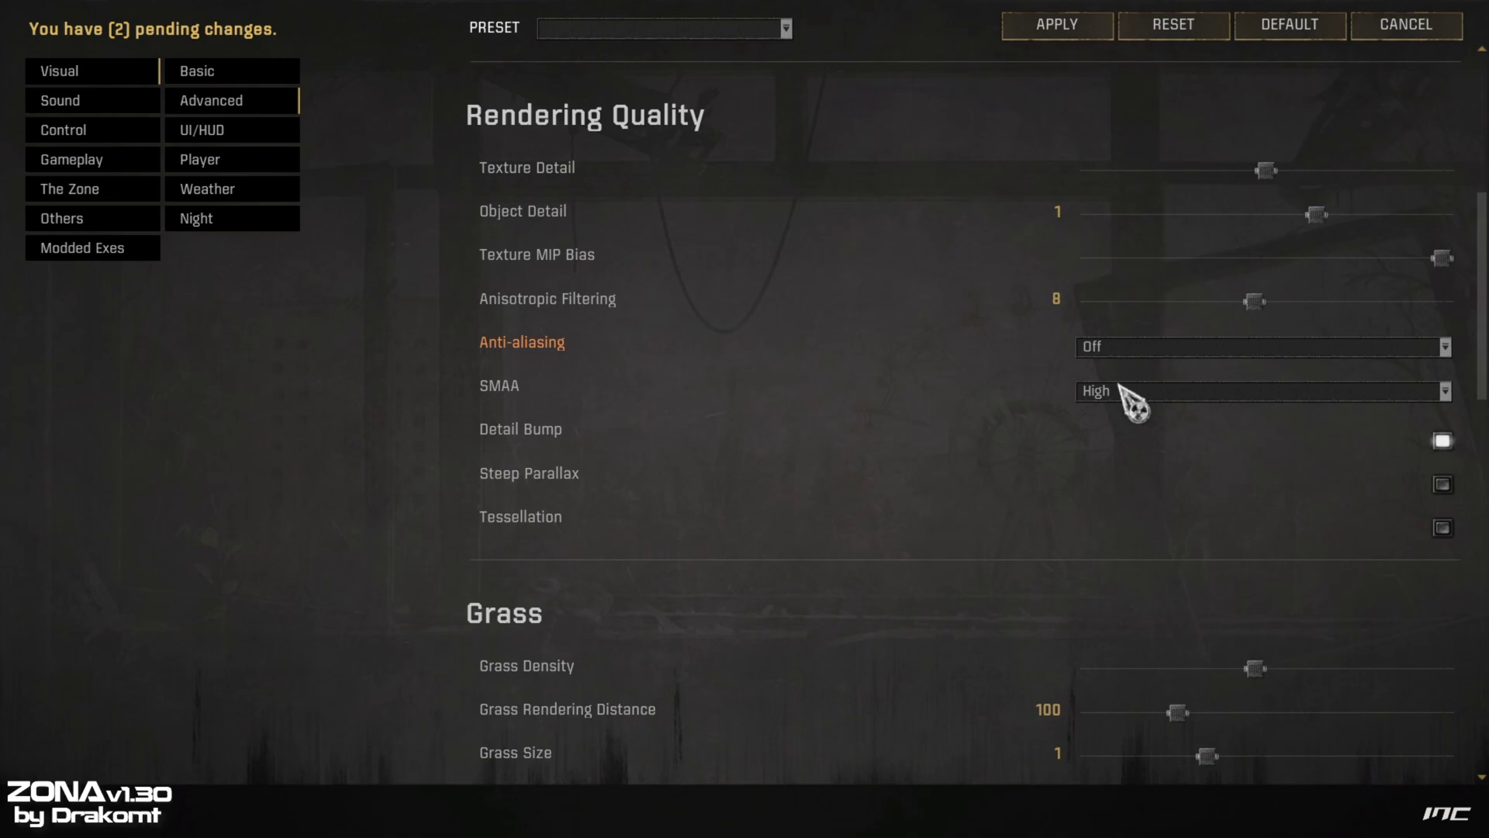
left_click(1126, 393)
left_click(1111, 411)
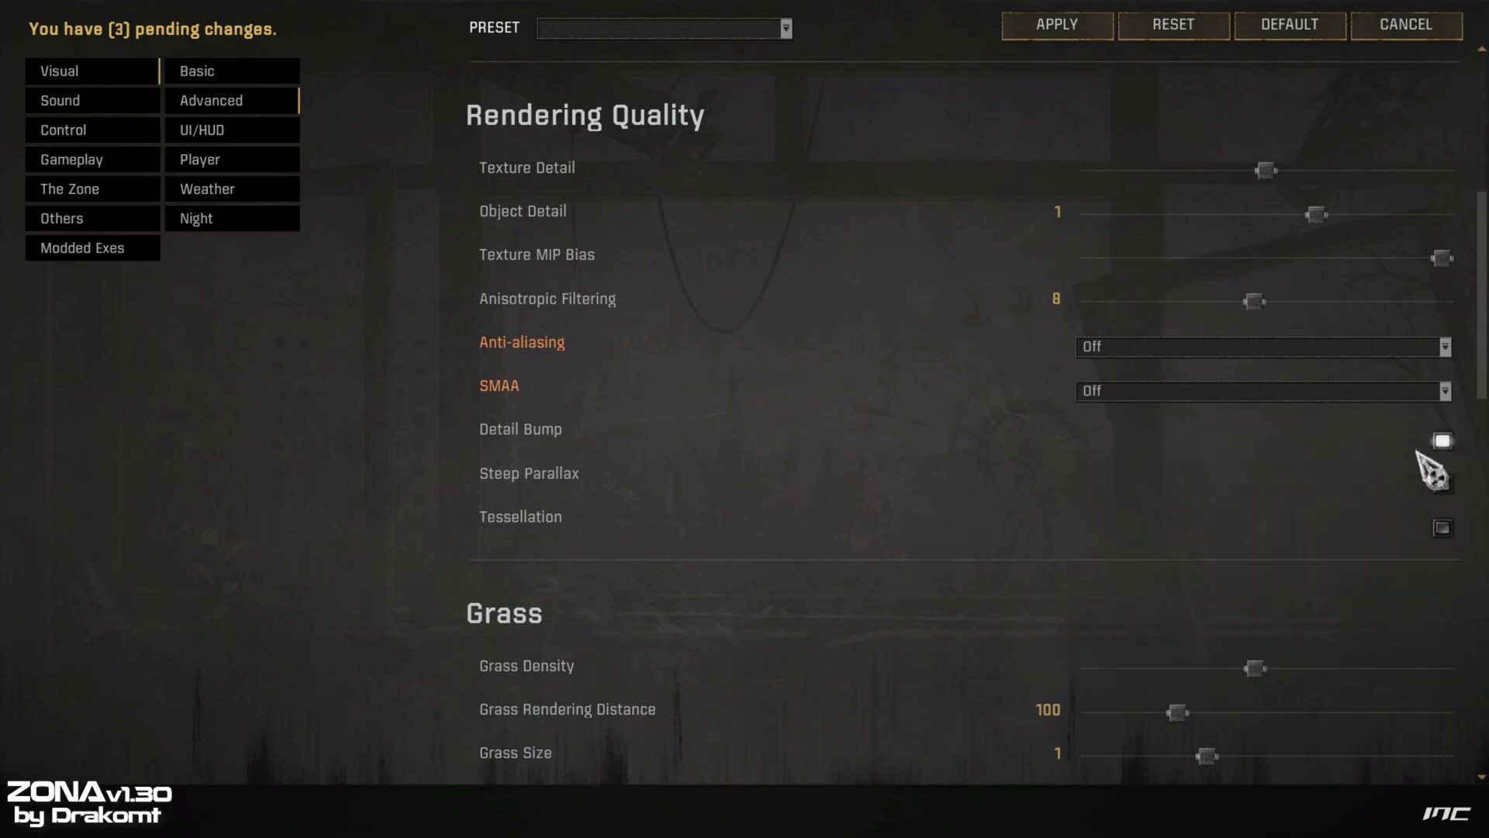
left_click(1442, 441)
left_click_drag(1254, 303, 1089, 304)
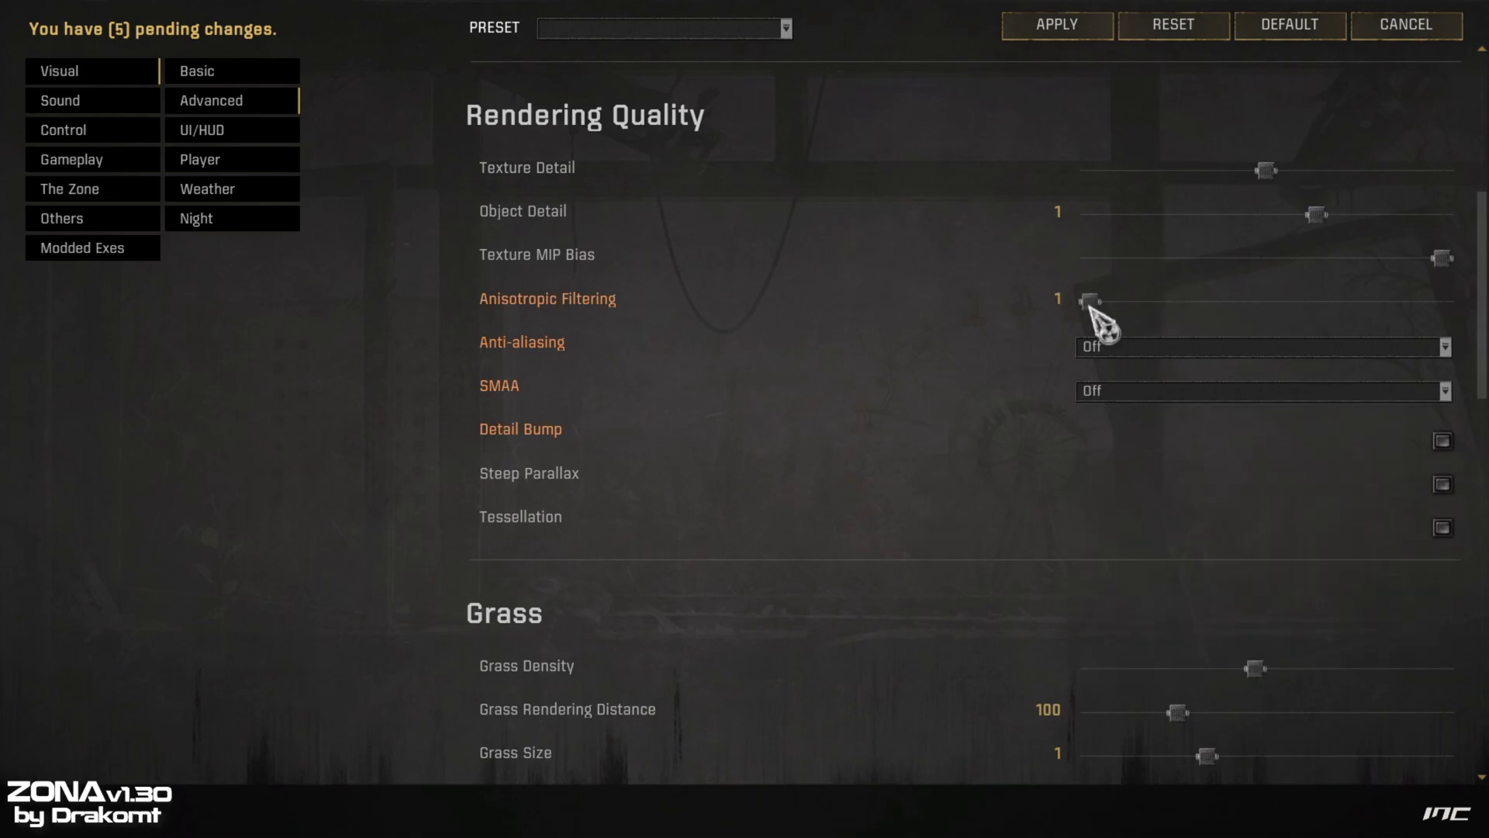
- Set Sun Rays Mode to Screen Space and disable Volumetric Light in the advanced video settings
left_click_drag(1484, 352, 1483, 598)
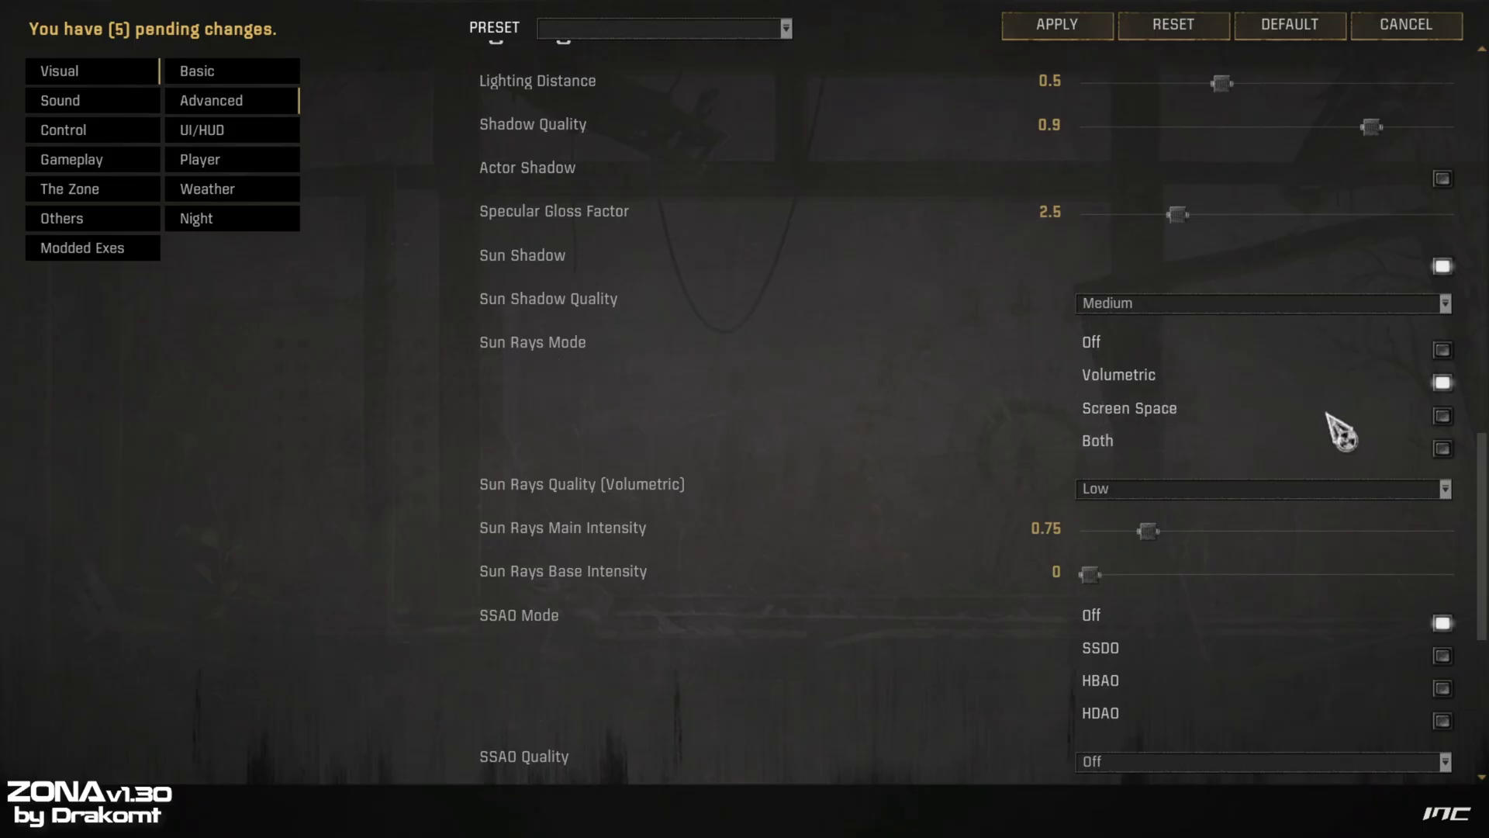
left_click(1443, 417)
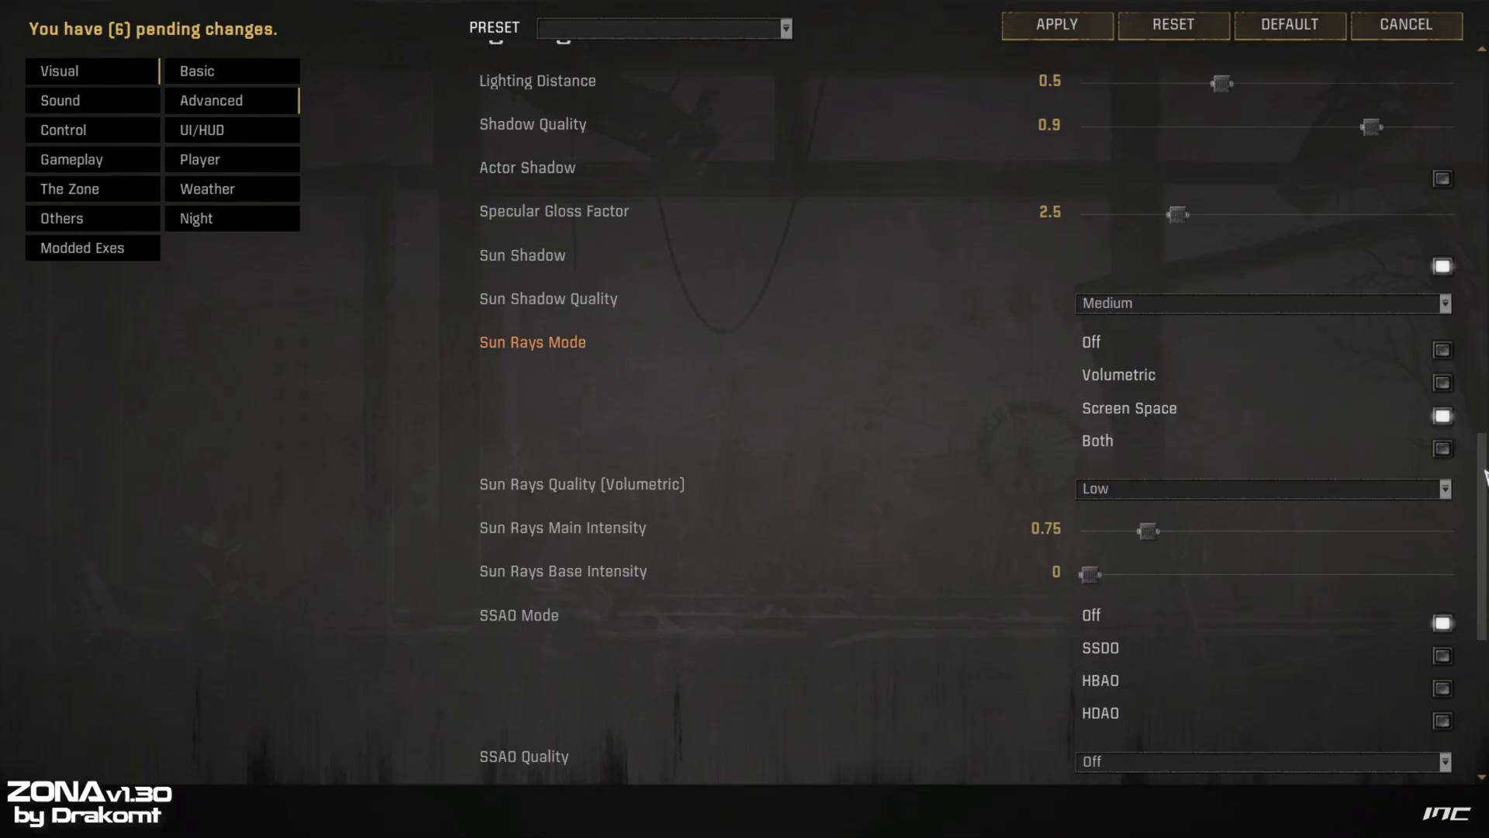
left_click_drag(1485, 474, 1485, 585)
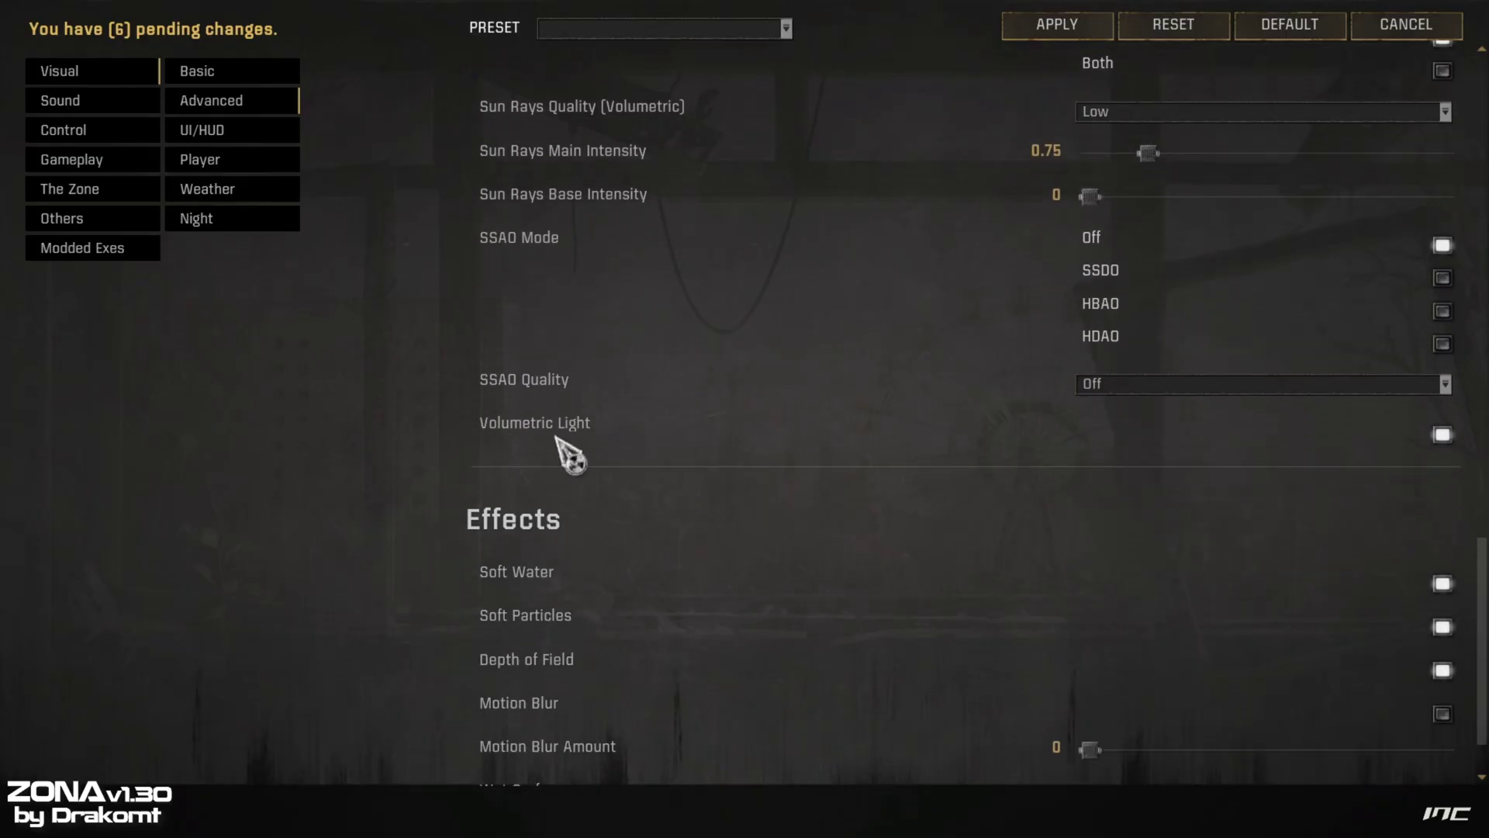
left_click(1441, 436)
scroll(1483, 564, "down", 1)
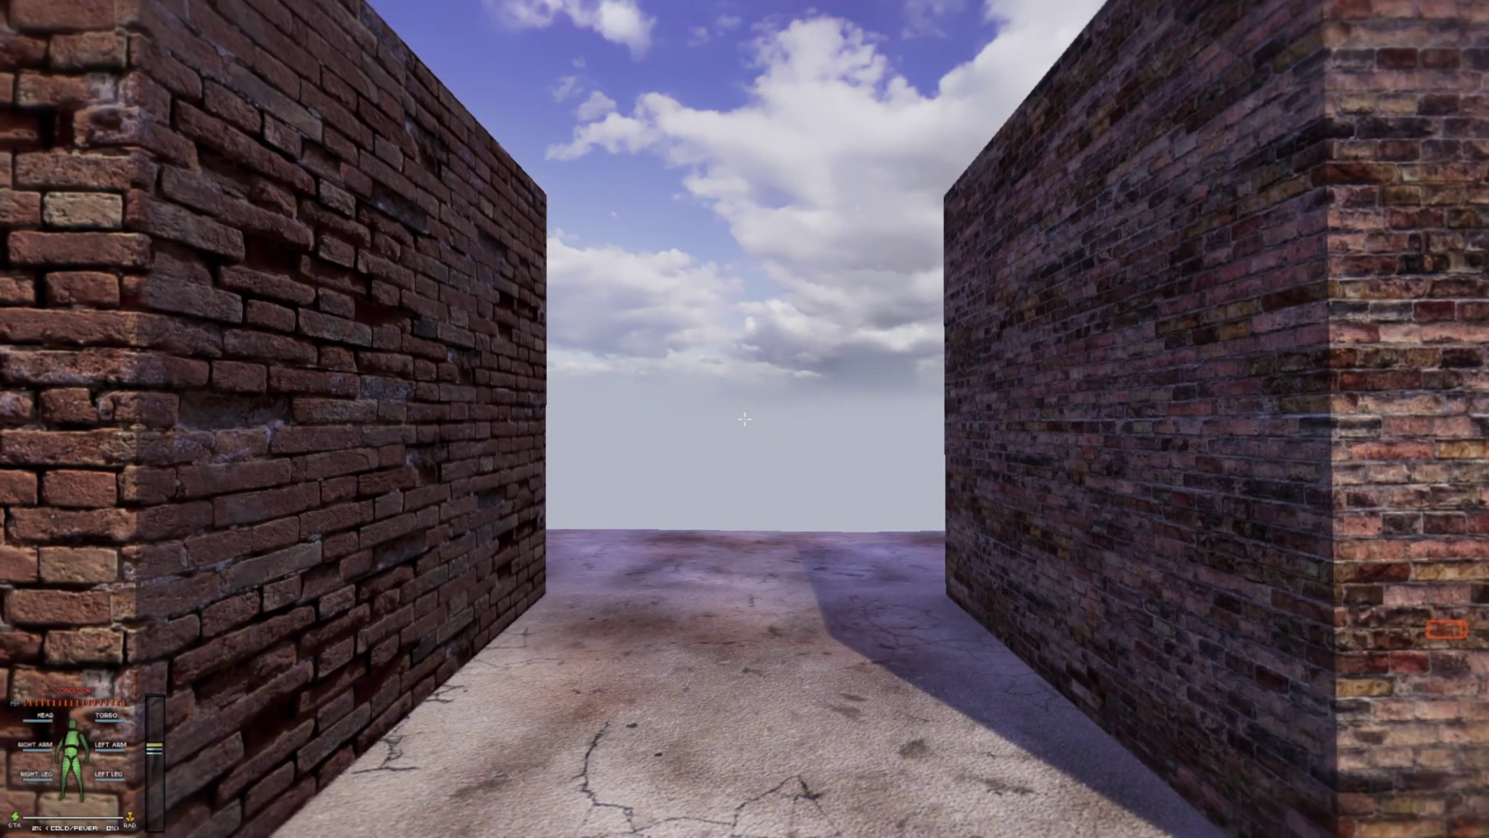
- Spawn the Gepard Model 6 "Lynx" sniper rifle into the inventory with the debug item spawner and return to the game
key("F7")
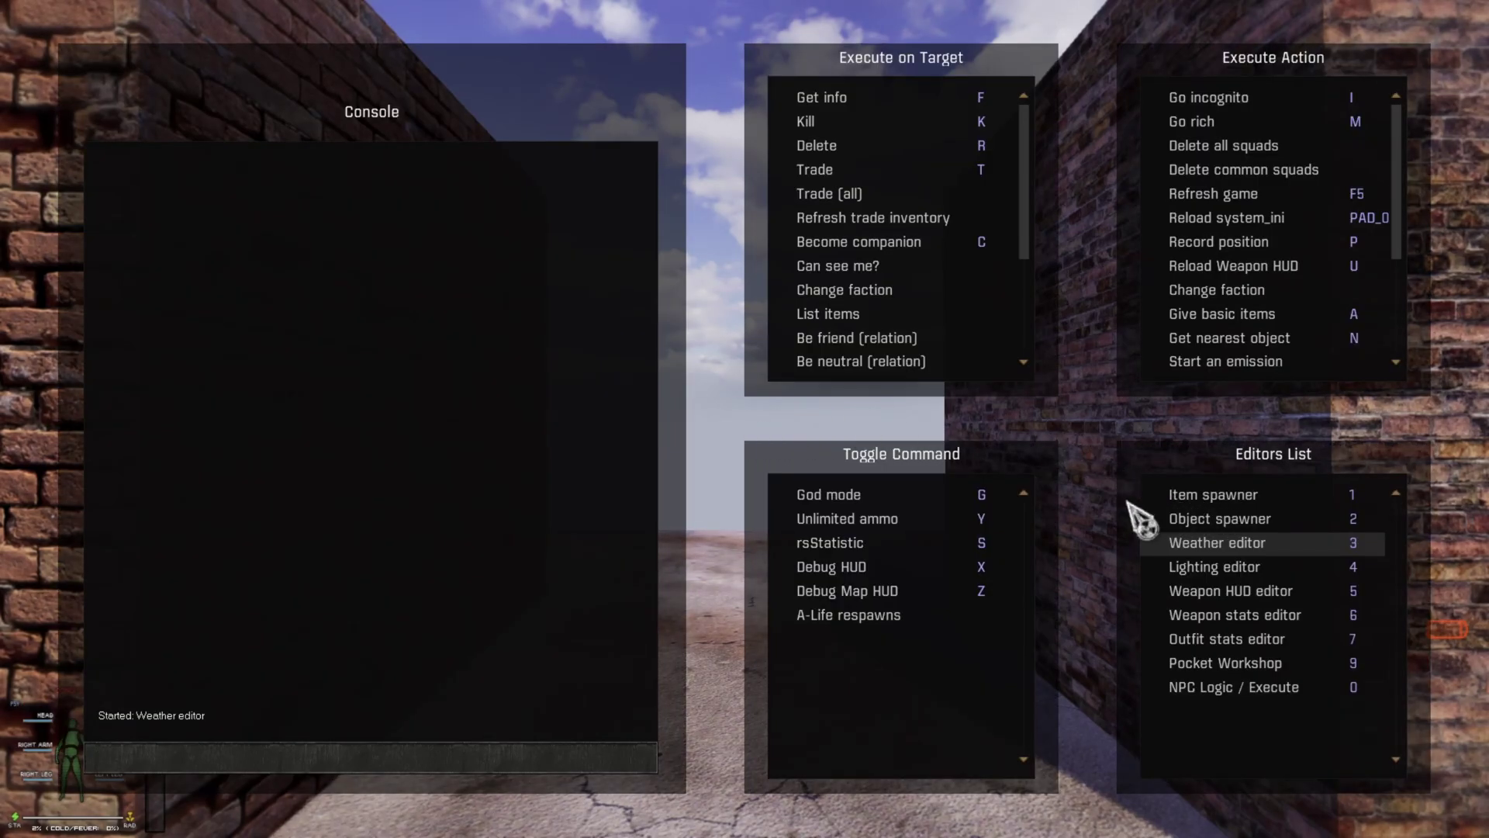
key("1")
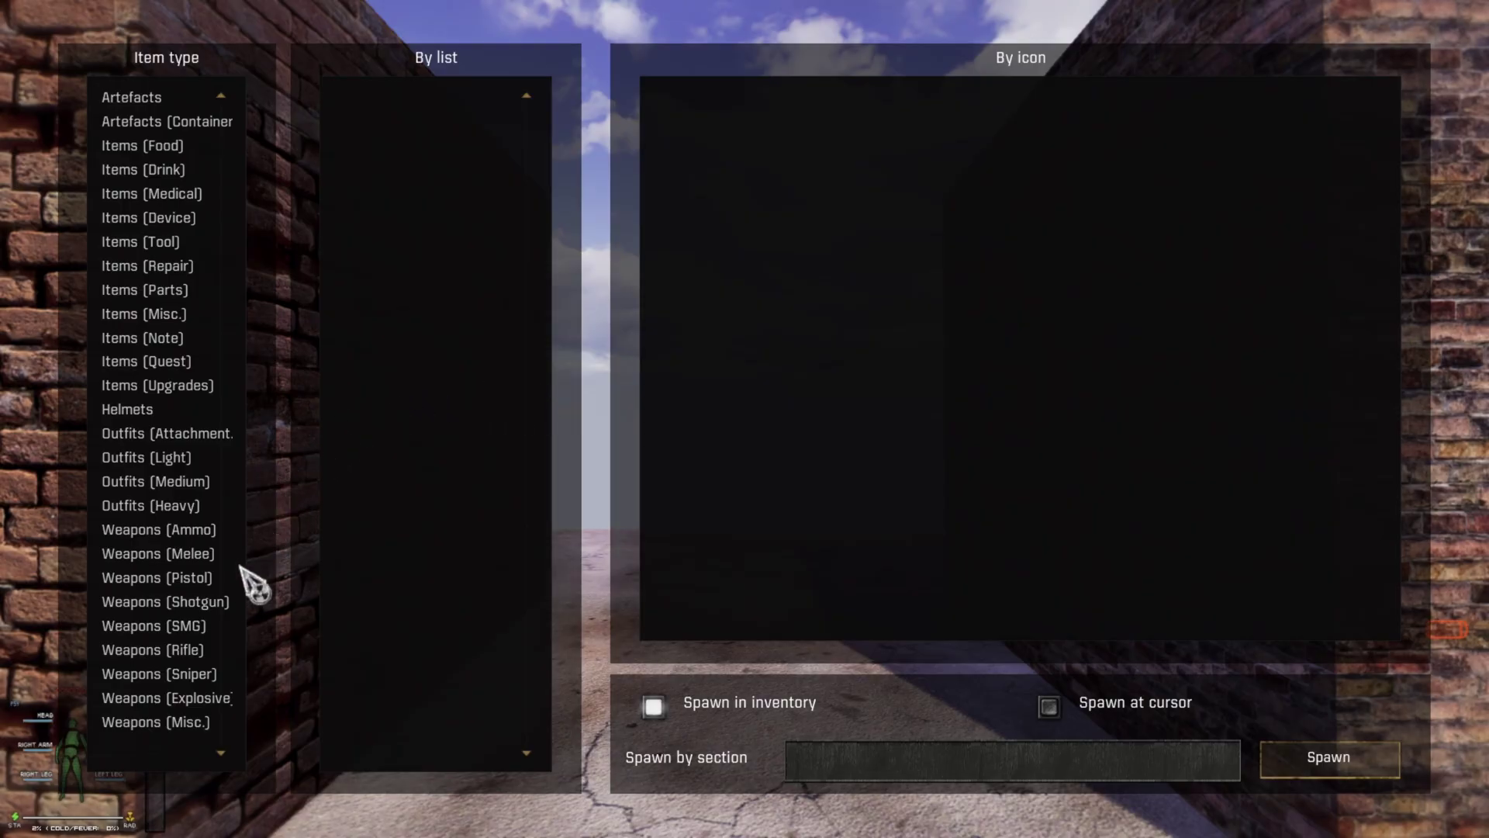
left_click(208, 677)
mouse_move(818, 164)
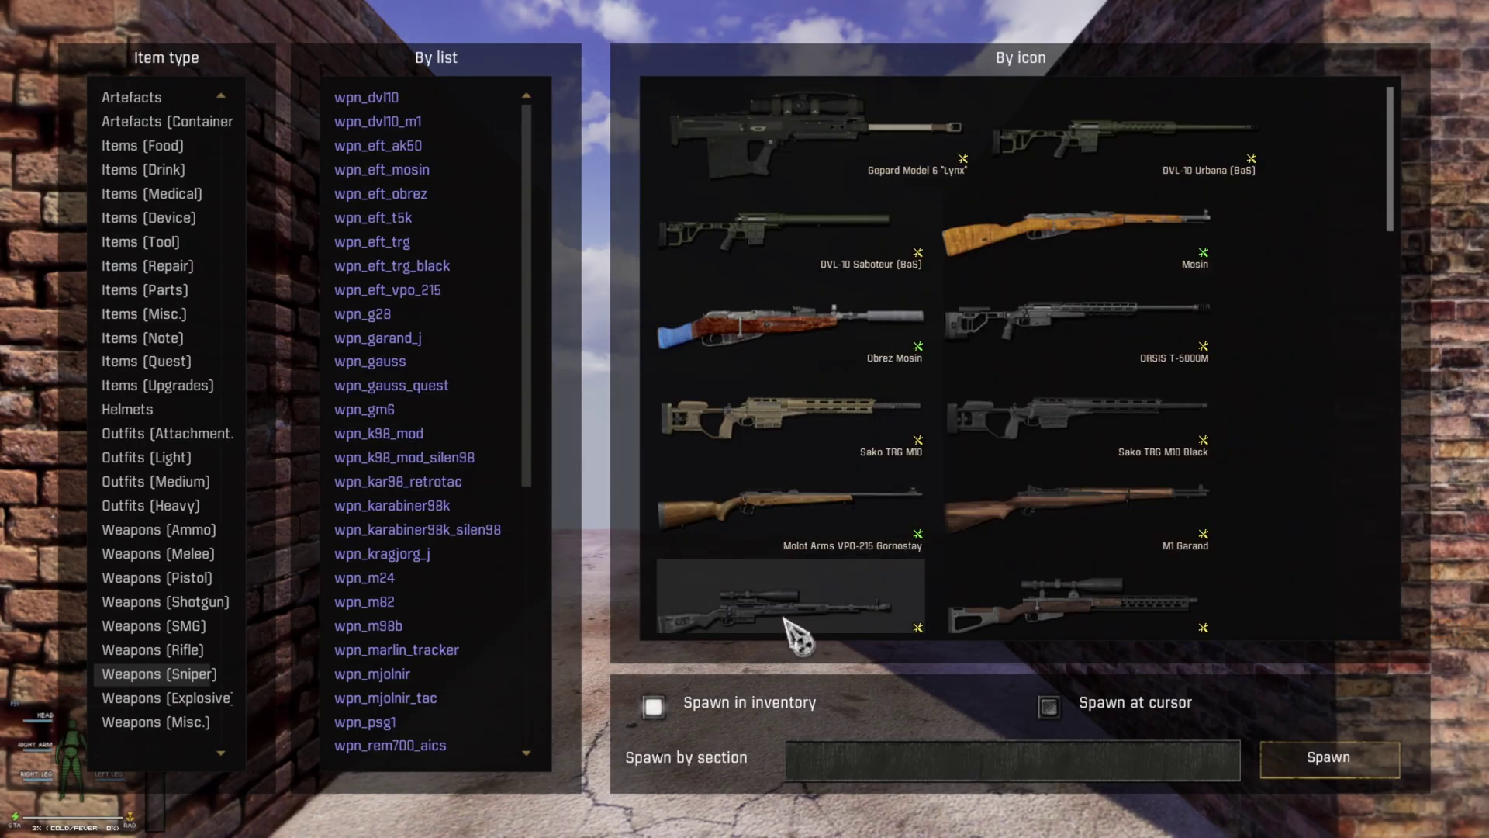
left_click(794, 152)
key("Escape")
key("Escape")
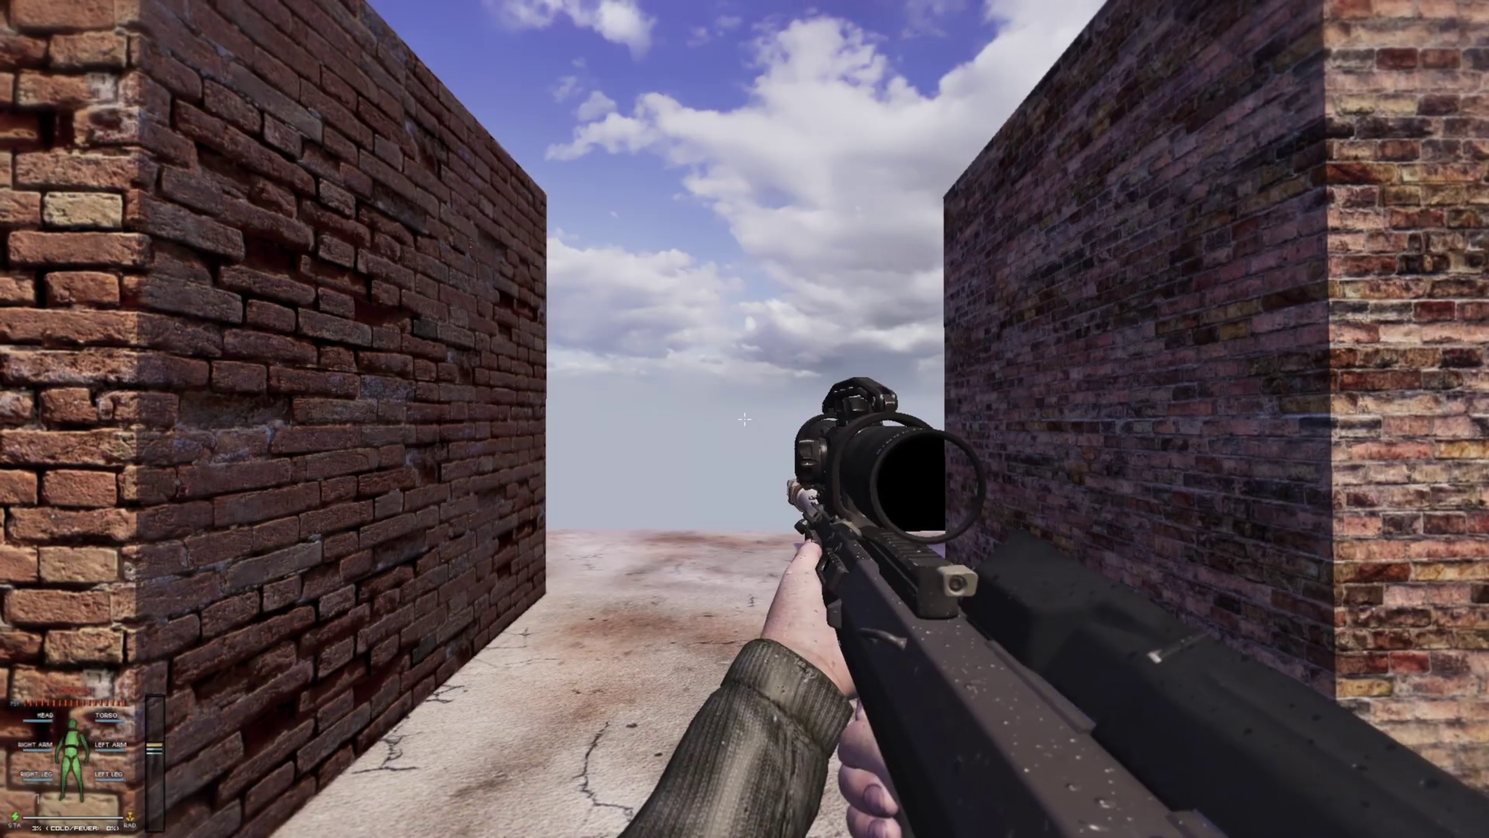
- Move around with the sniper rifle and aim through its scope to check how the scope renders
key("s")
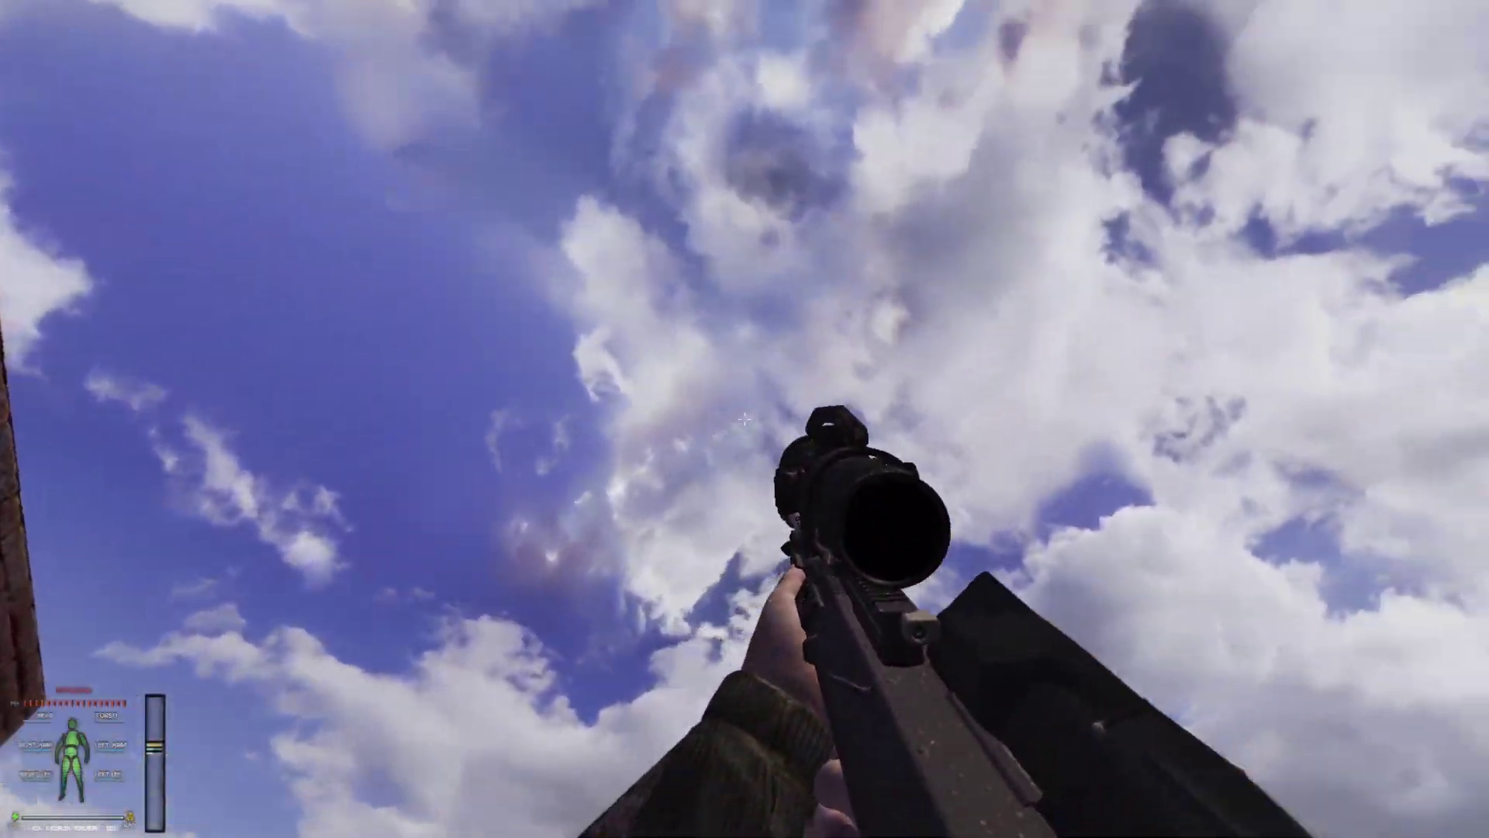
key("w")
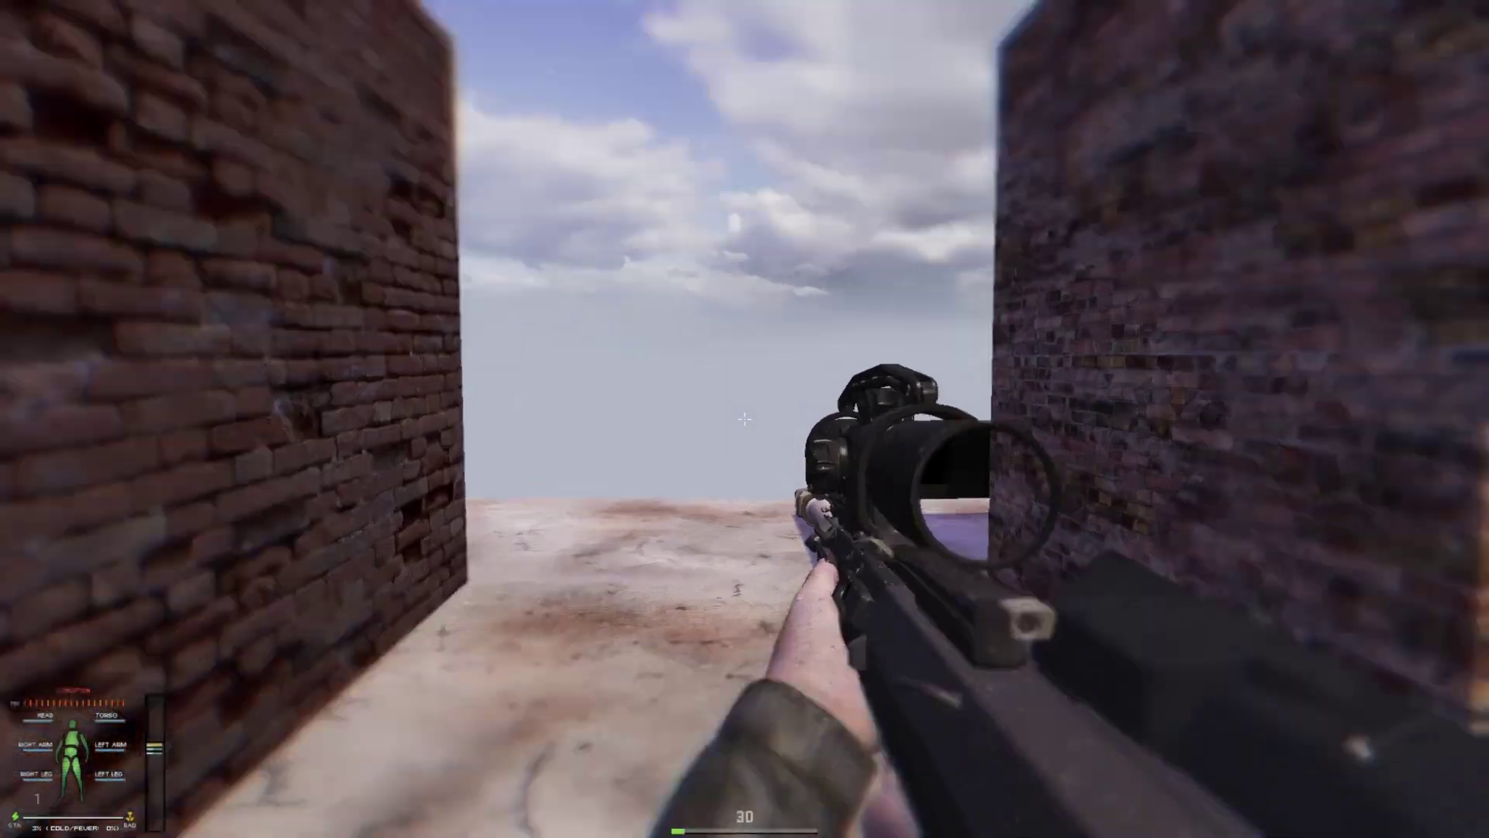
right_click(744, 419)
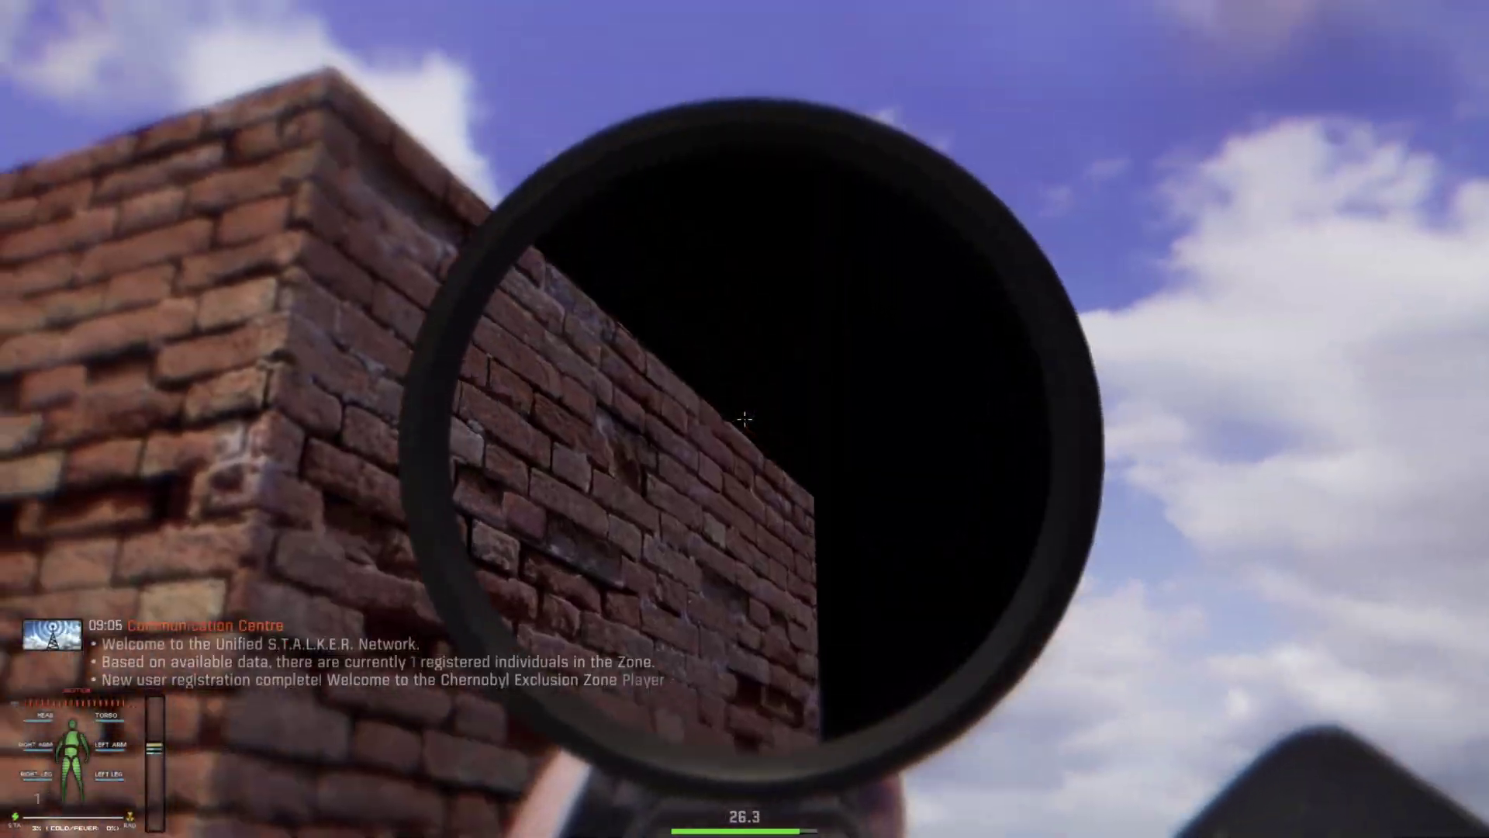
right_click(744, 419)
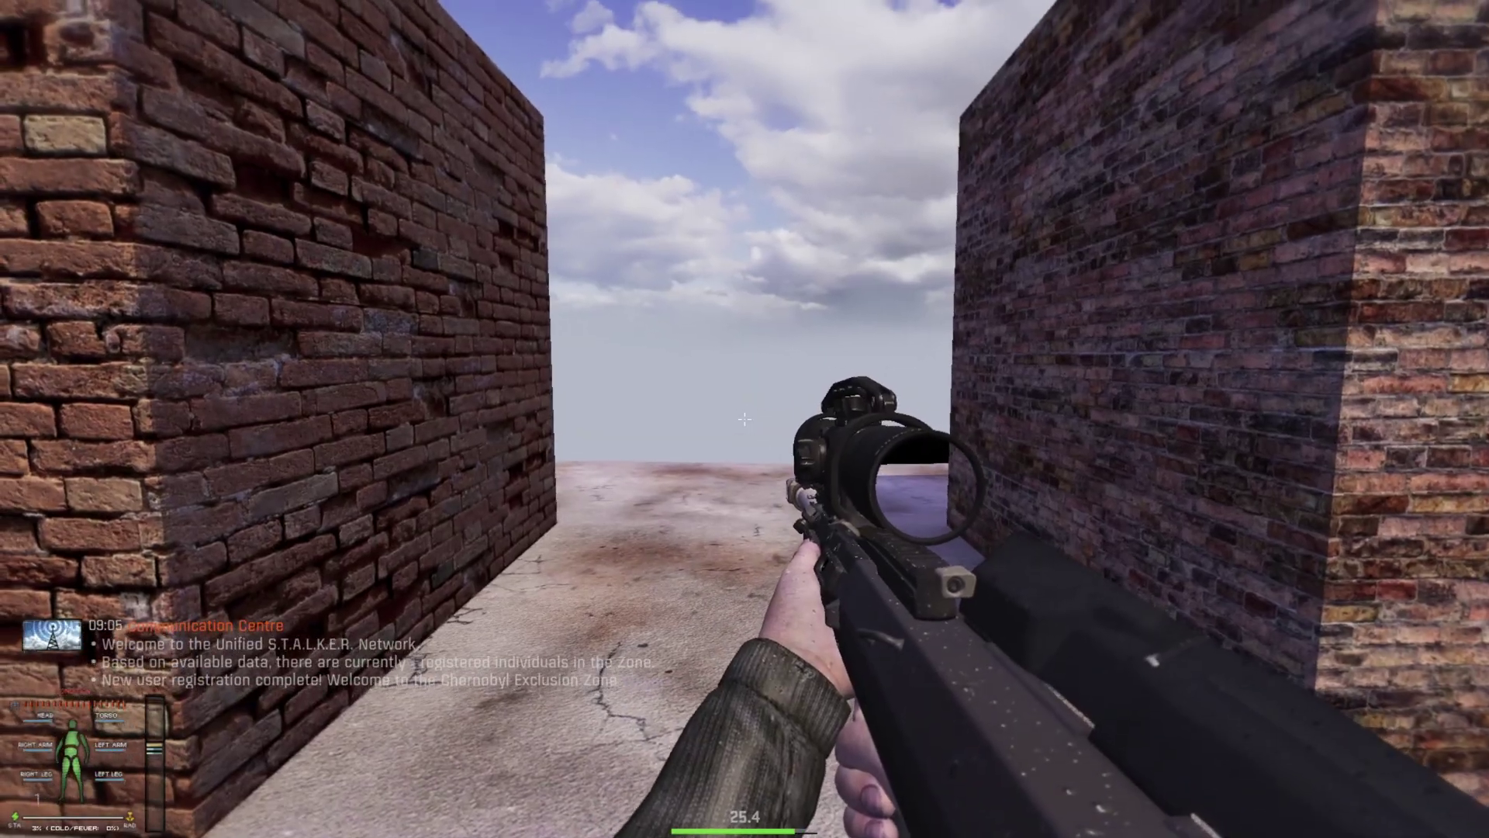
- Set 3D Shader Scopes Enable to ON in the Modded Exes shader scope settings, apply the change and return to the game
key("Escape")
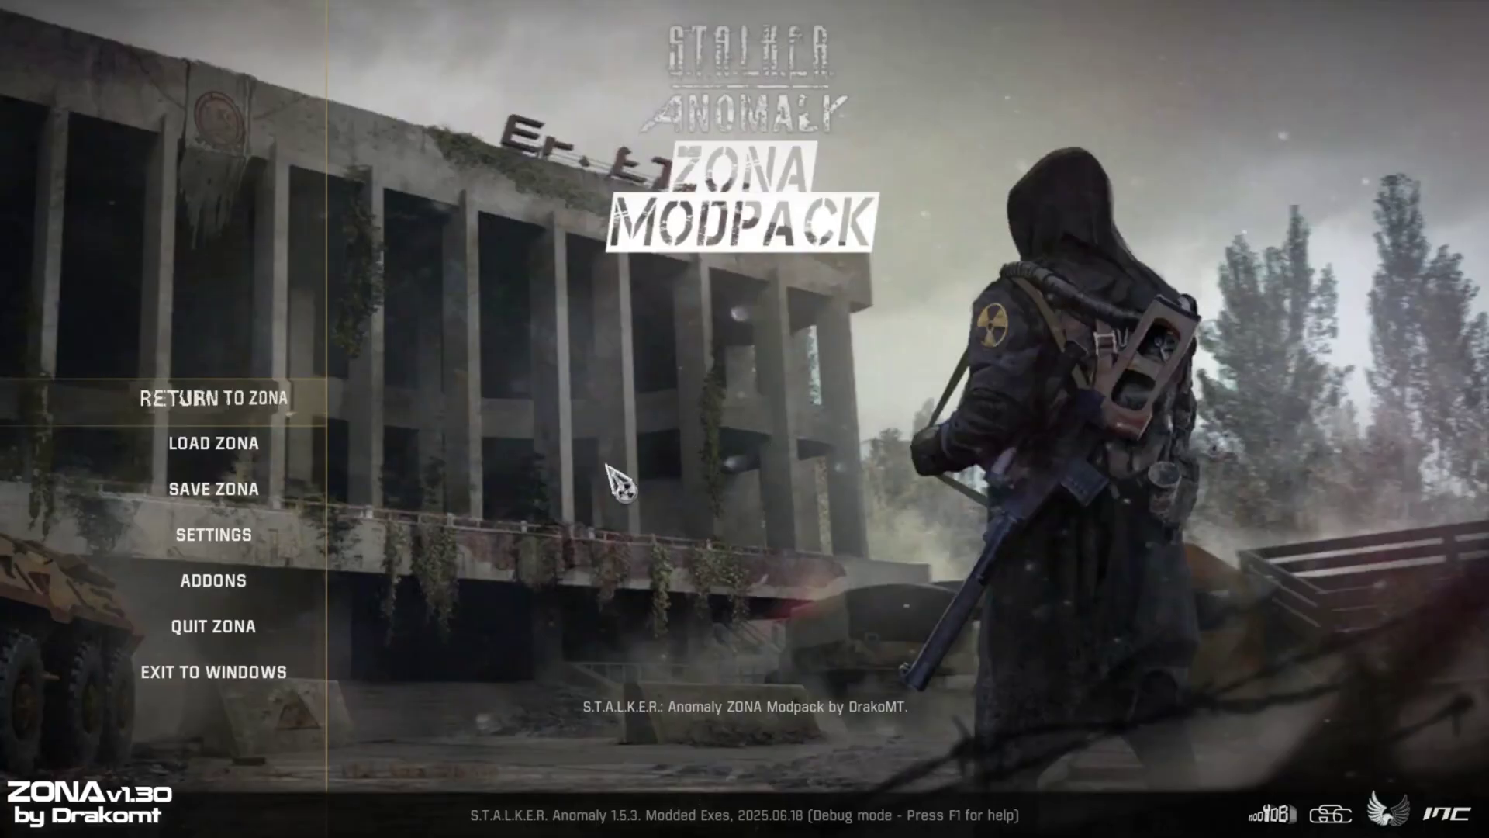
left_click(256, 559)
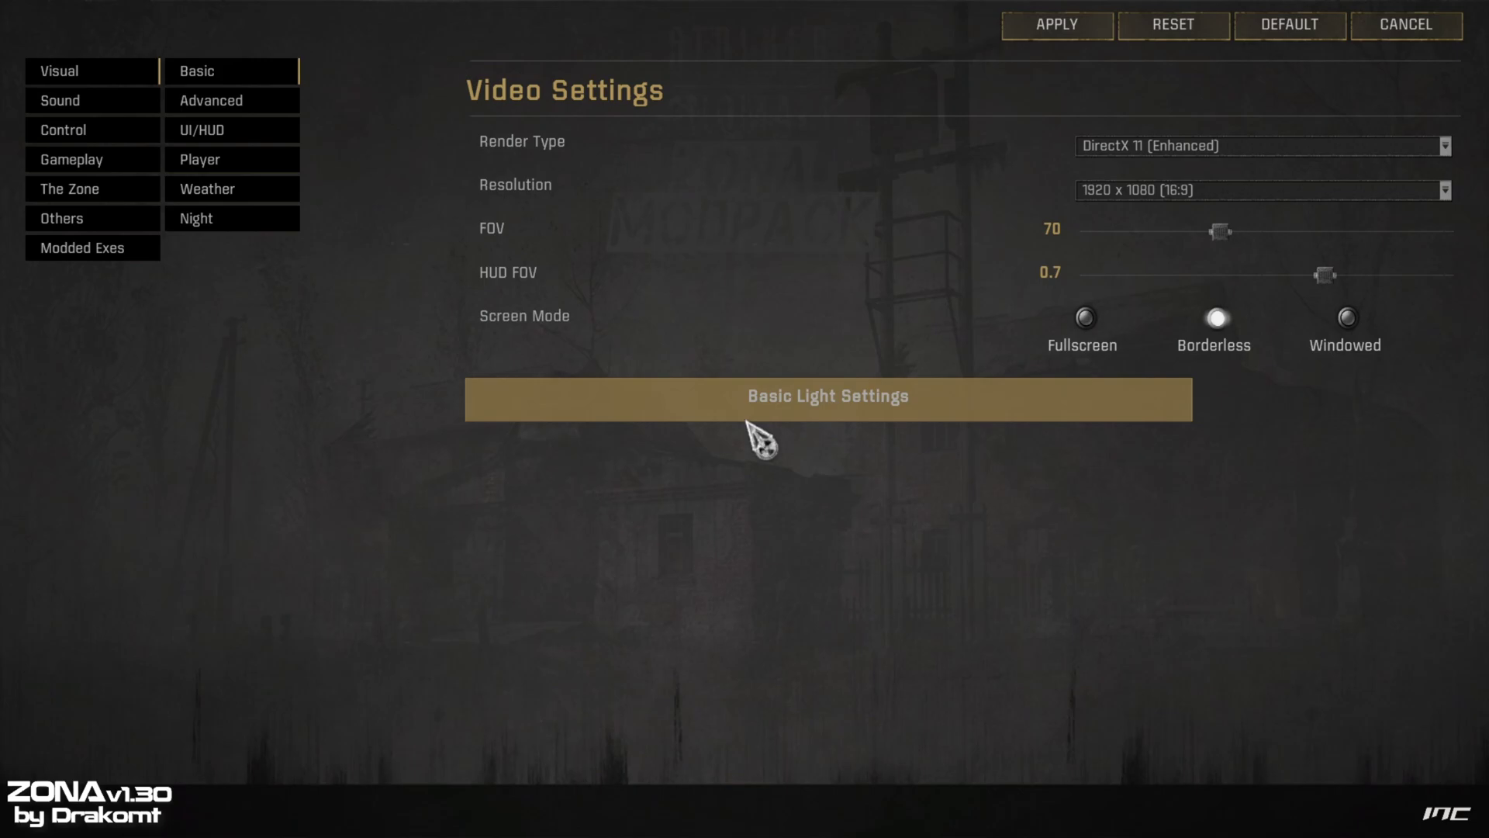
left_click(116, 249)
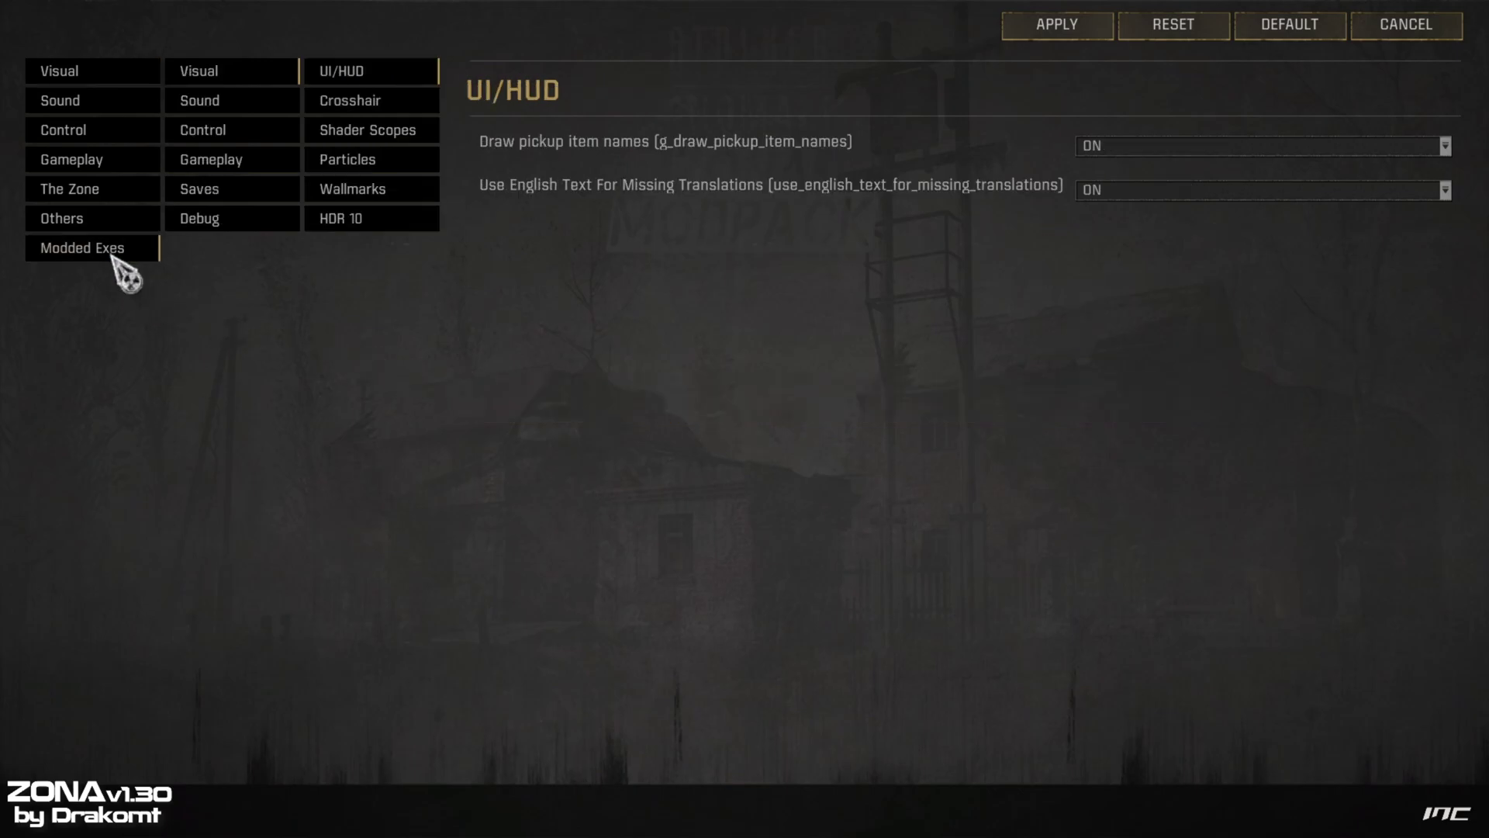
left_click(420, 133)
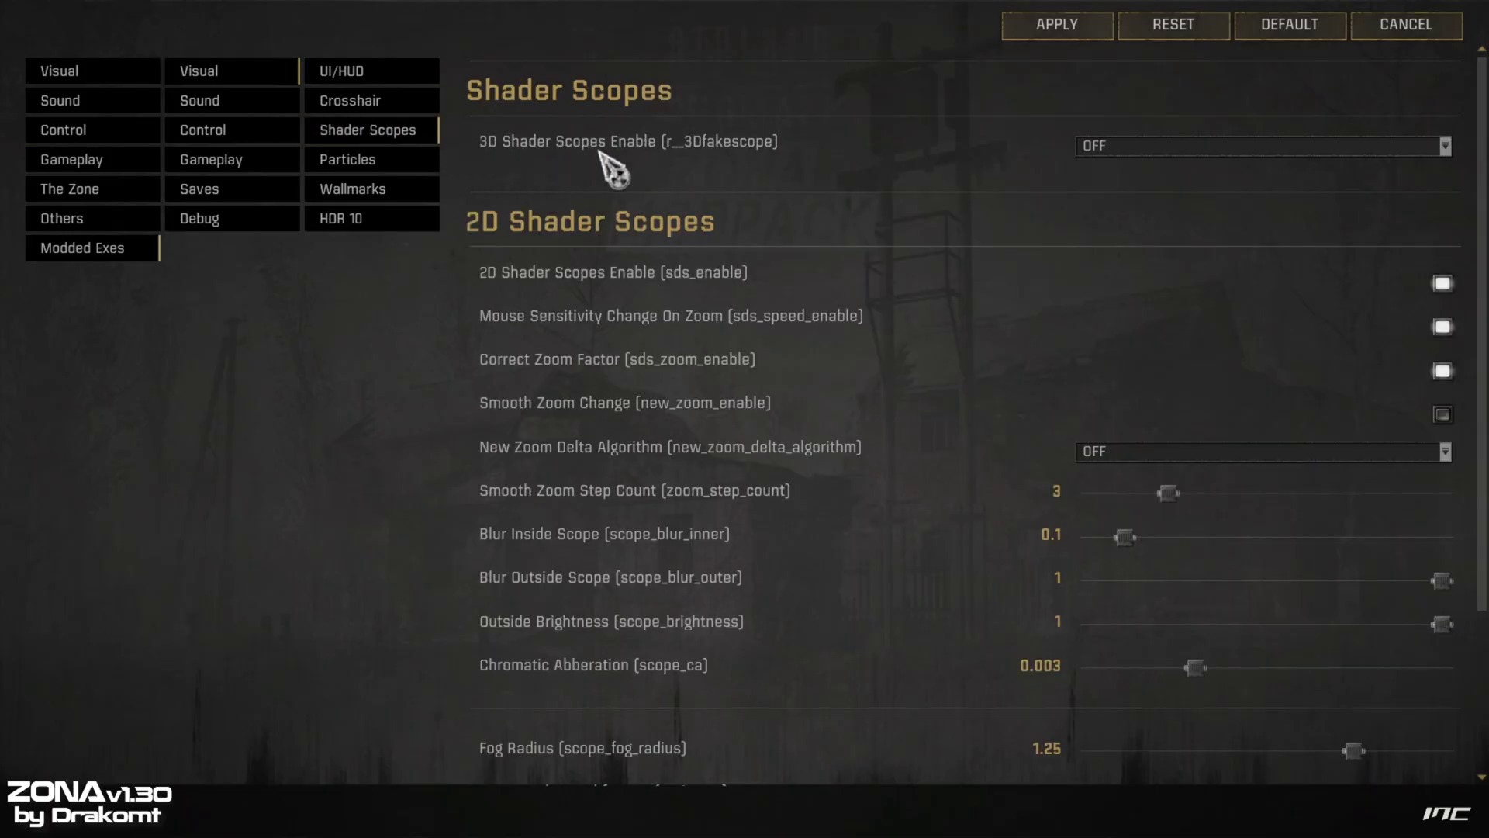
left_click(1128, 150)
left_click(1130, 185)
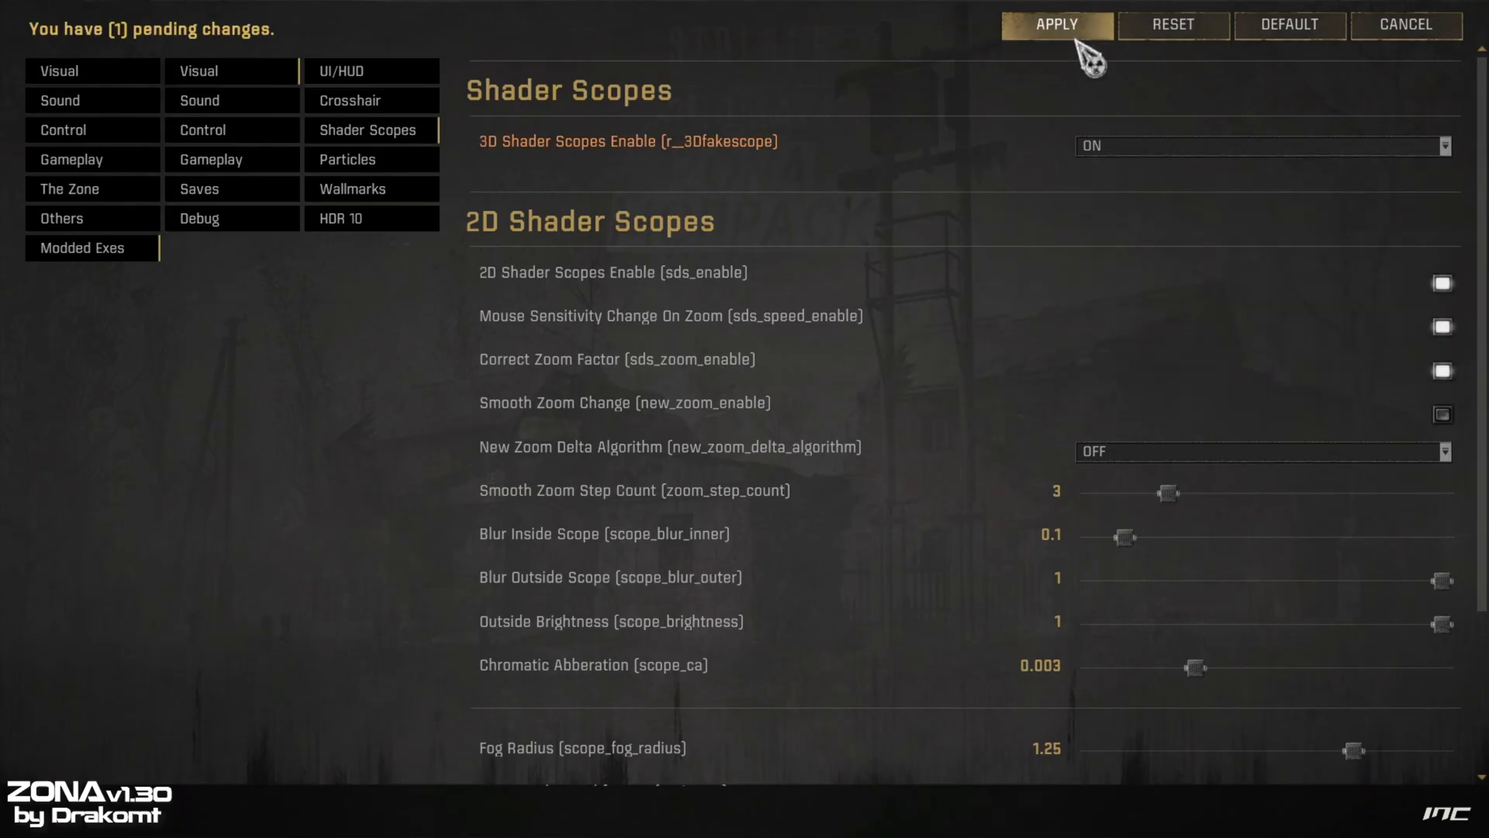
left_click(1077, 38)
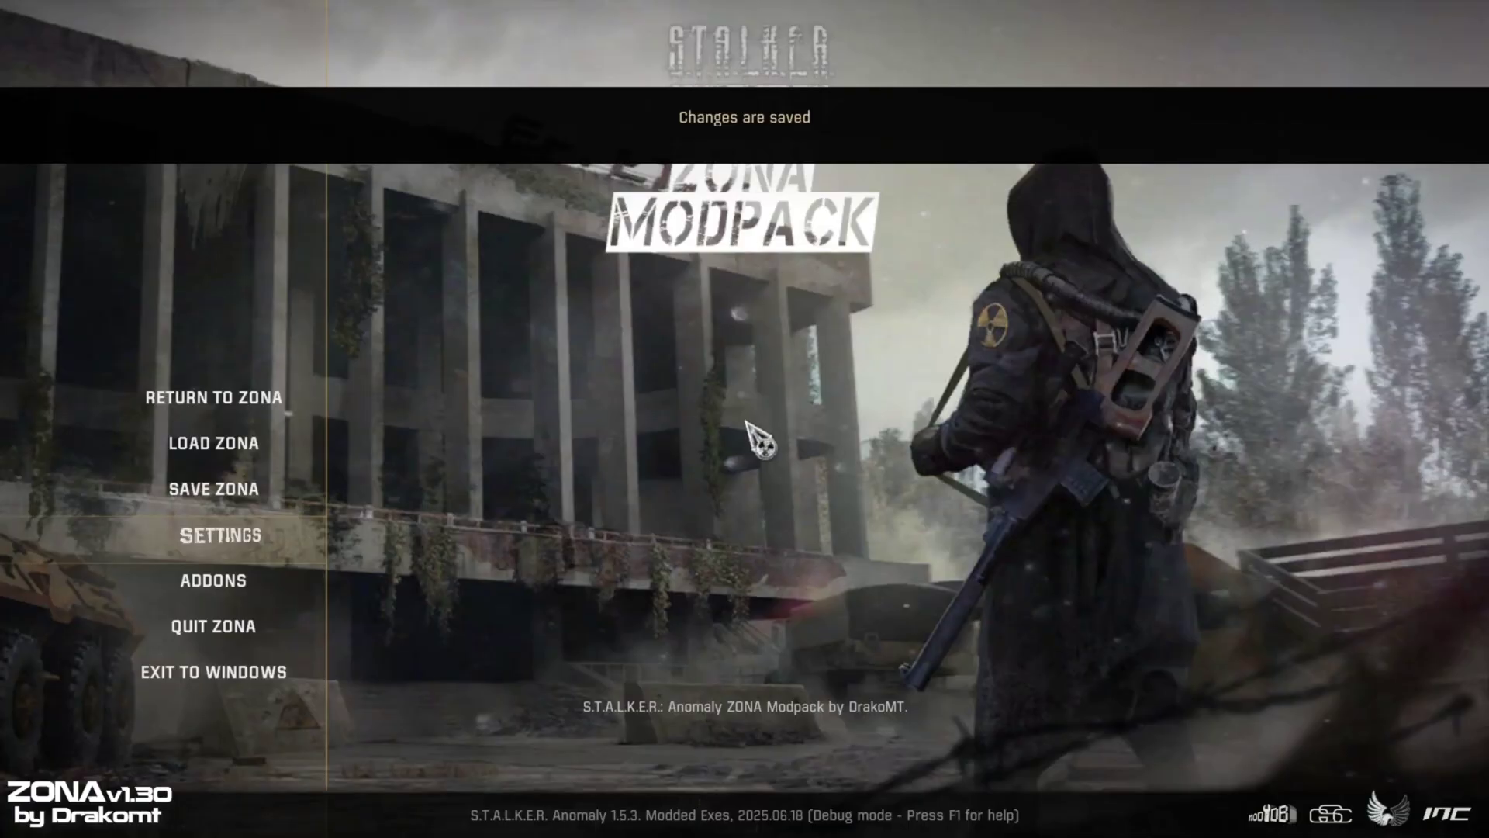
key("Escape")
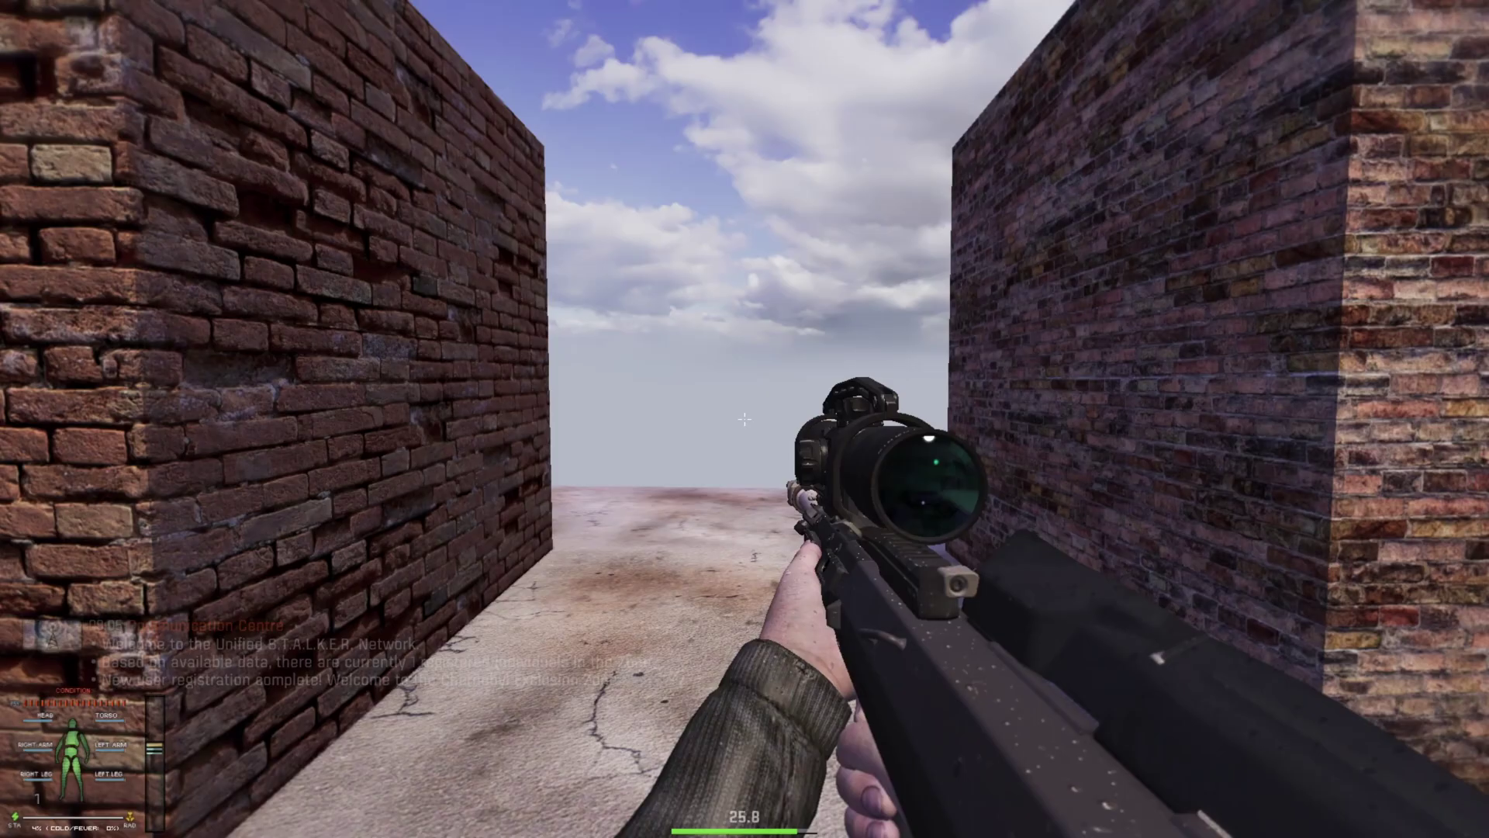
- Aim the sniper rifle through its scope several times between the brick walls to check the 3D scope rendering
right_click(744, 419)
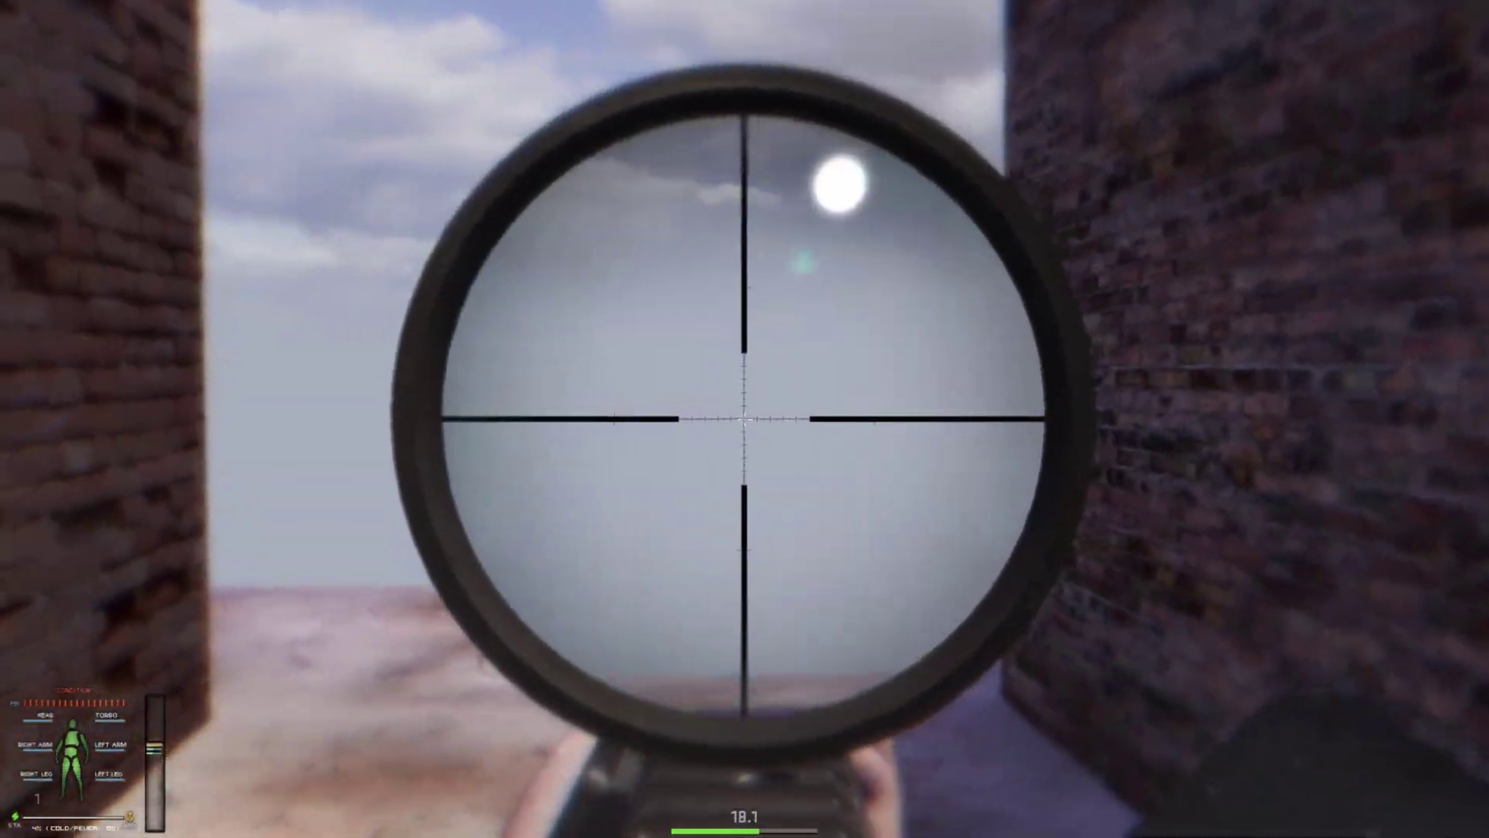
right_click(744, 419)
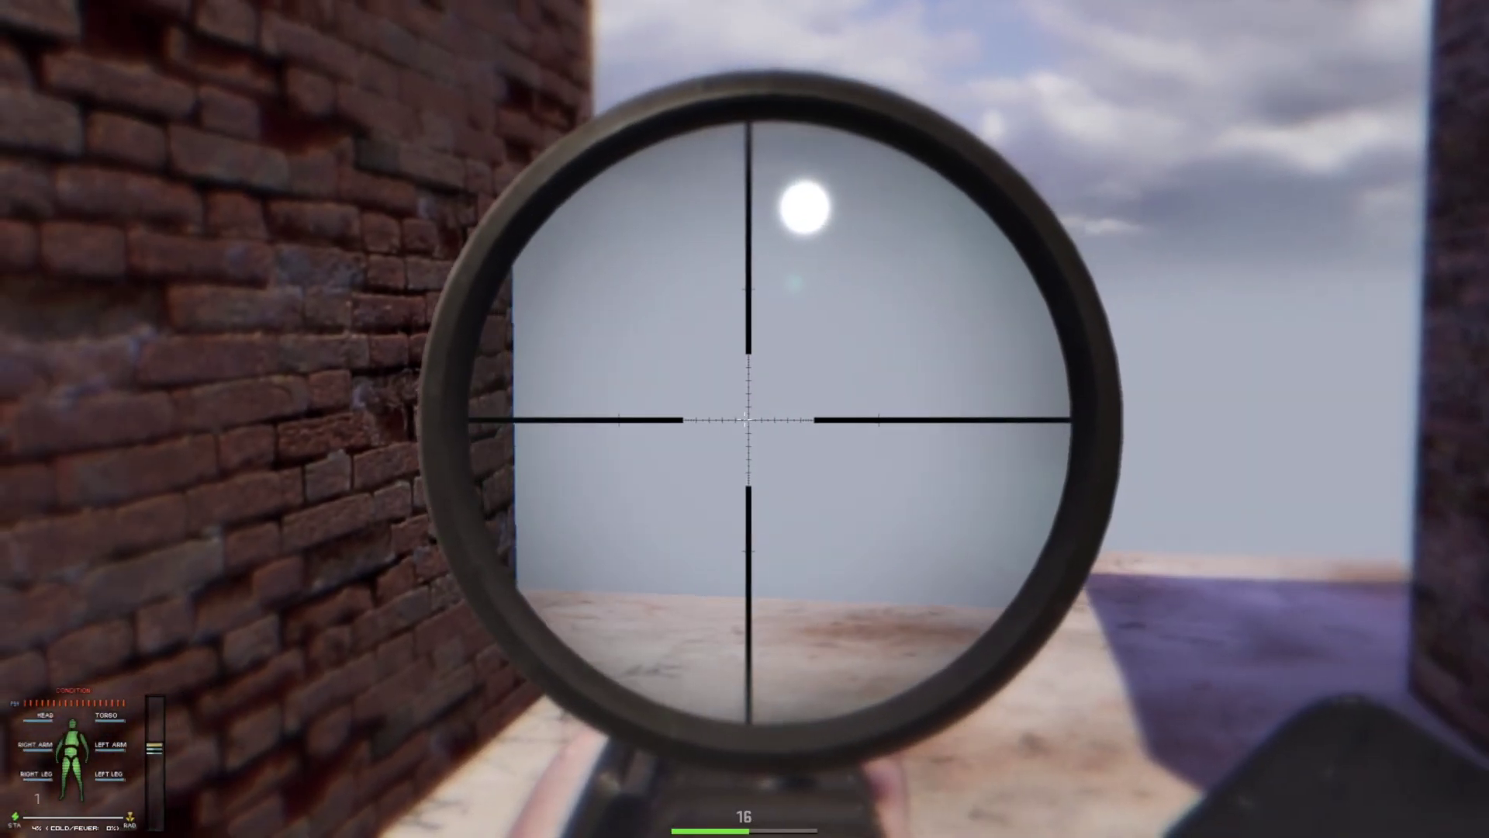
right_click(745, 419)
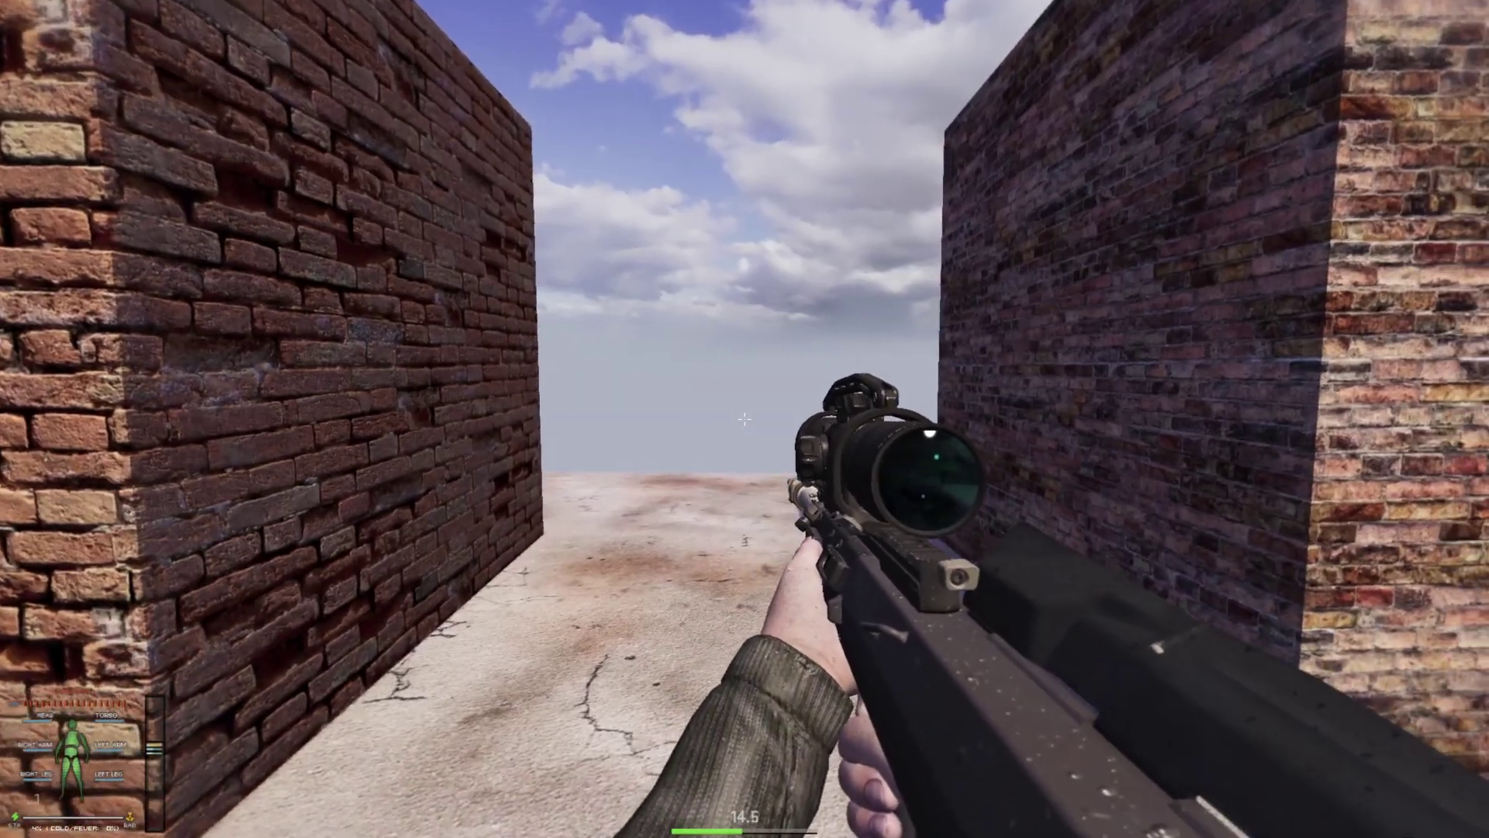
right_click(745, 419)
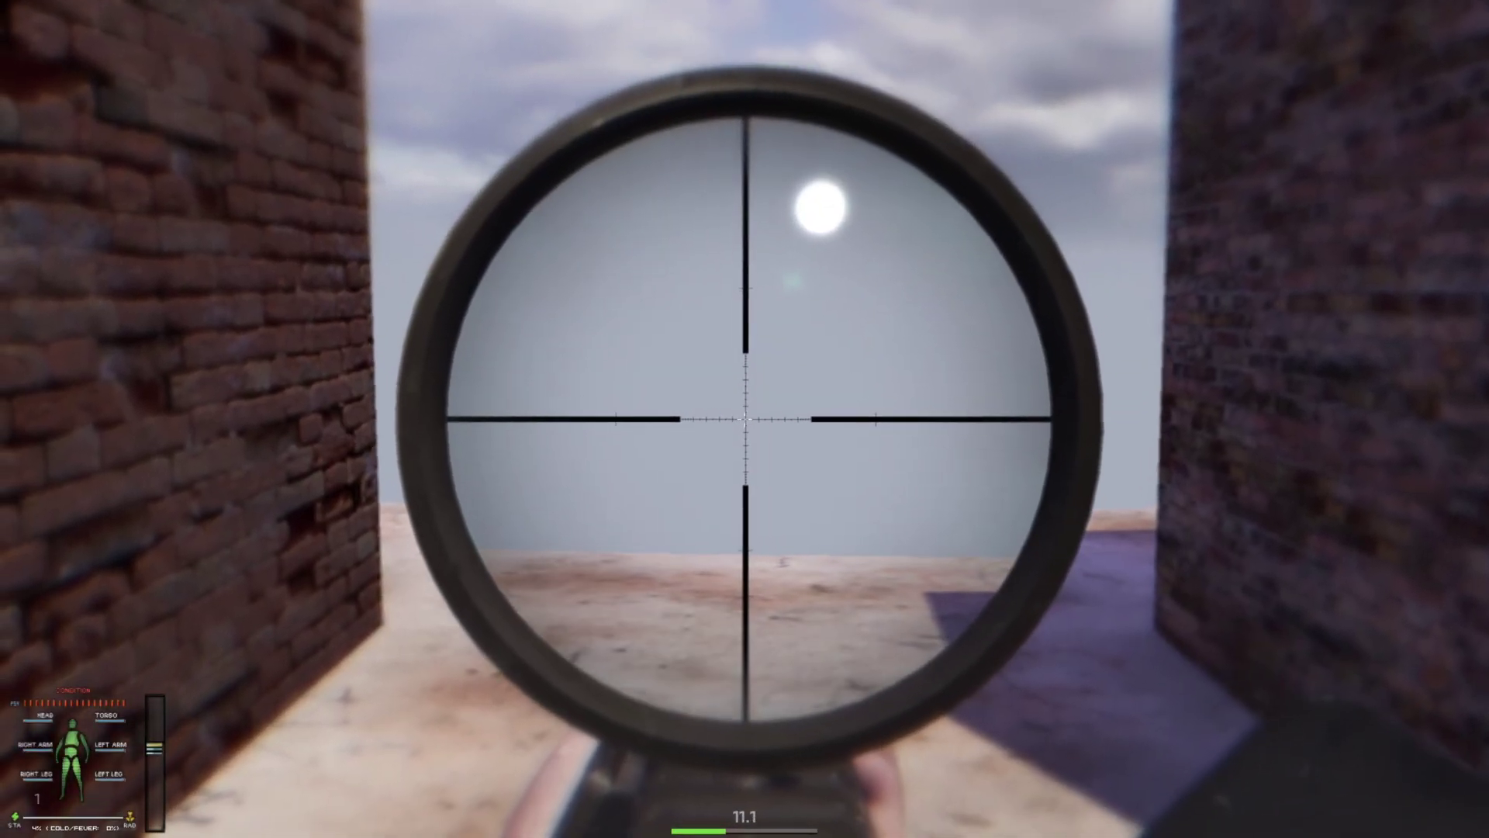
right_click(745, 419)
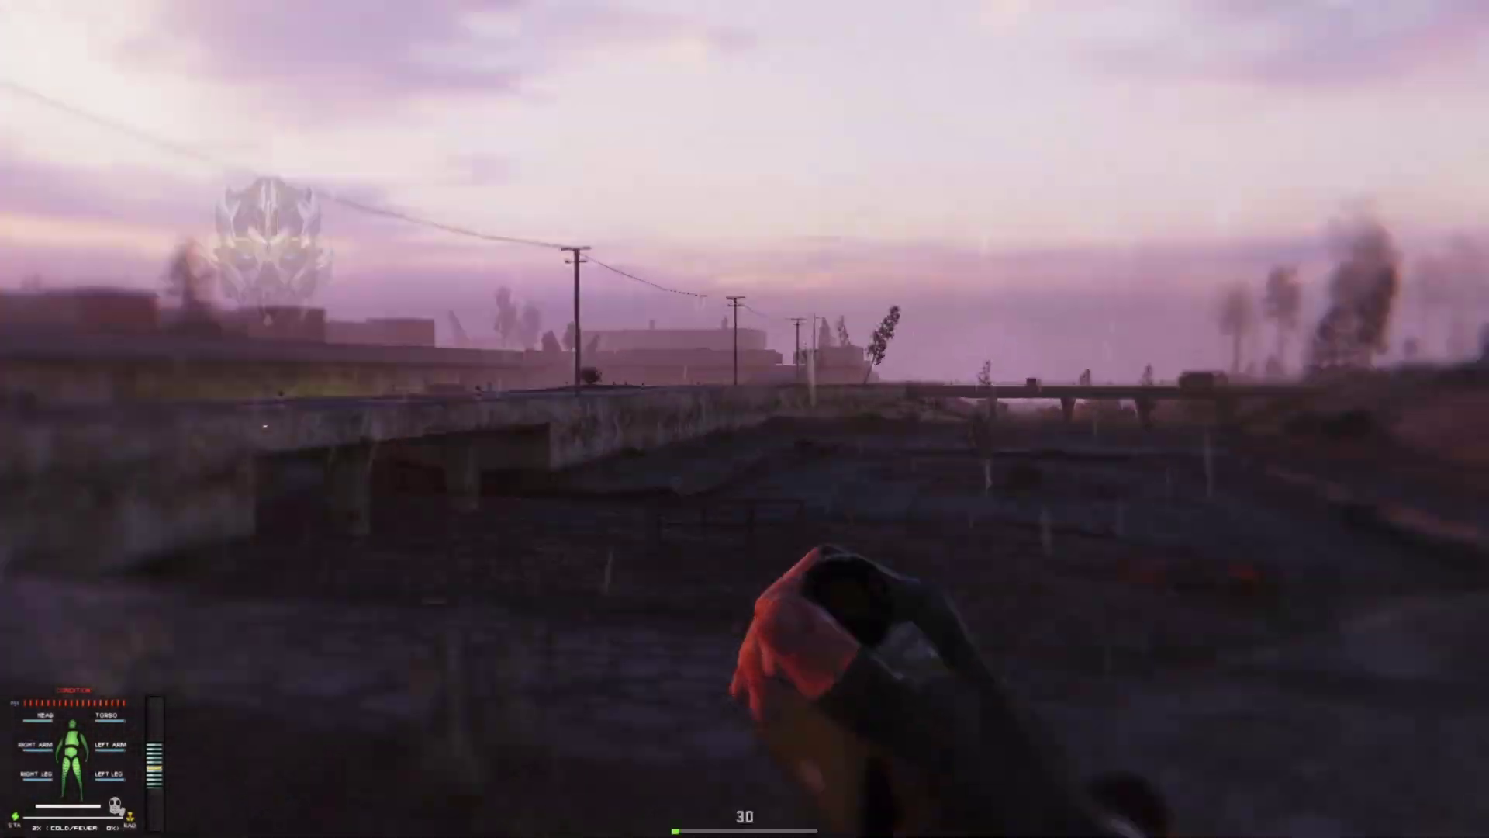
- Look at the distant figures near the bridge through the rangefinder optic and inspect the scoped rifle up close
right_click(745, 419)
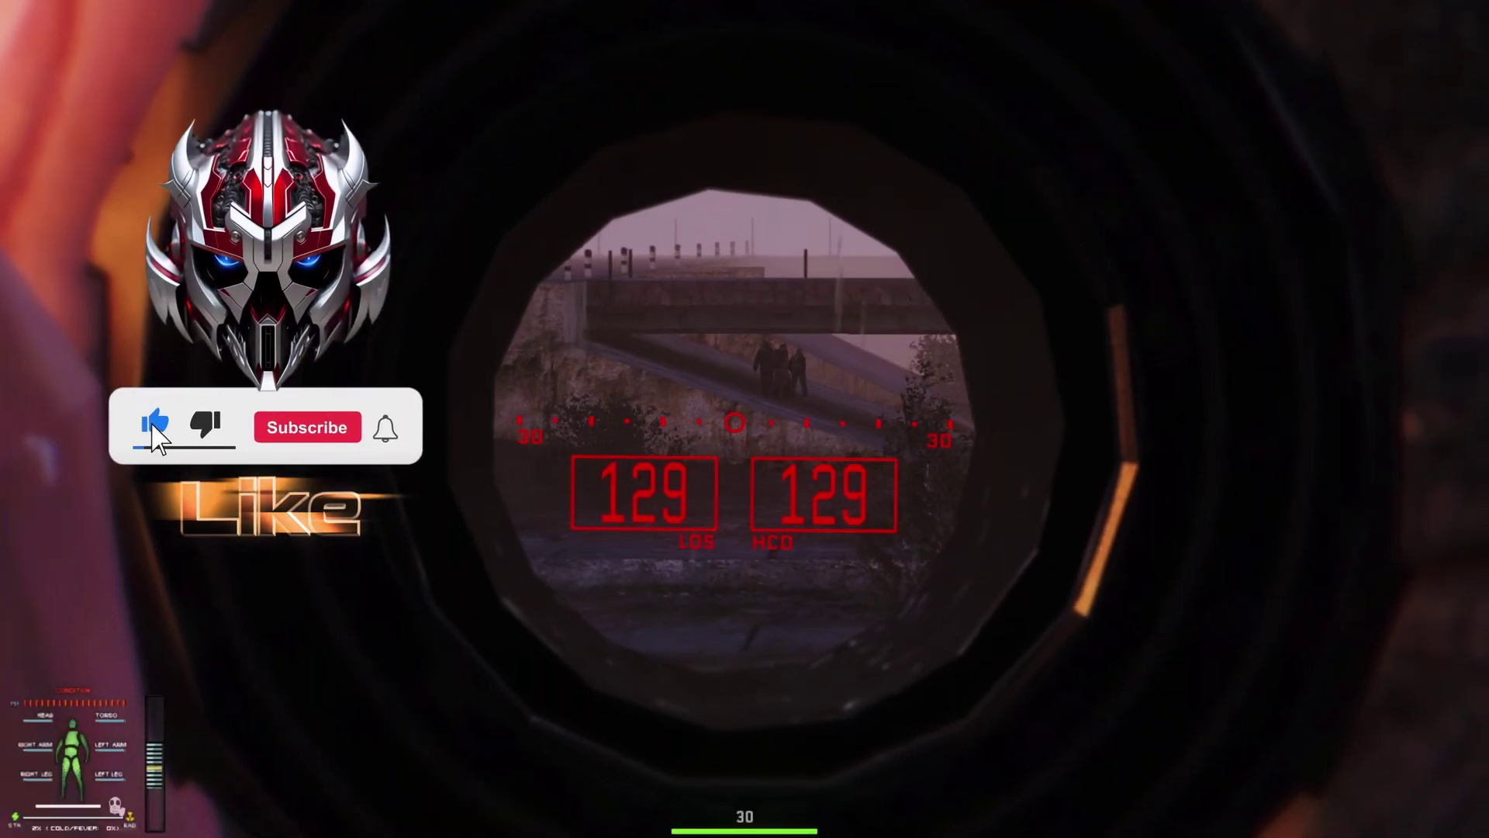
right_click(745, 419)
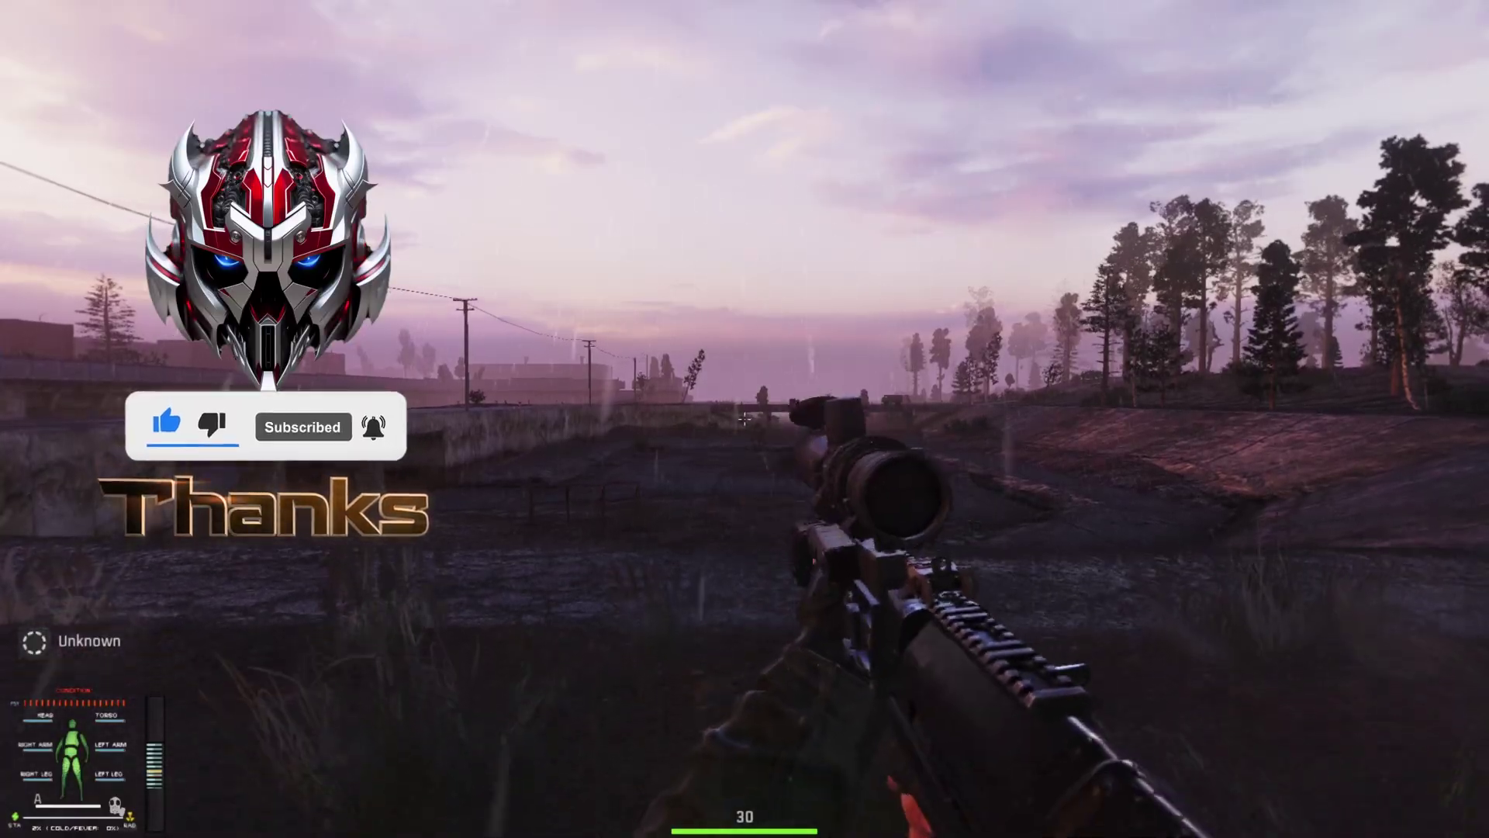
key("y")
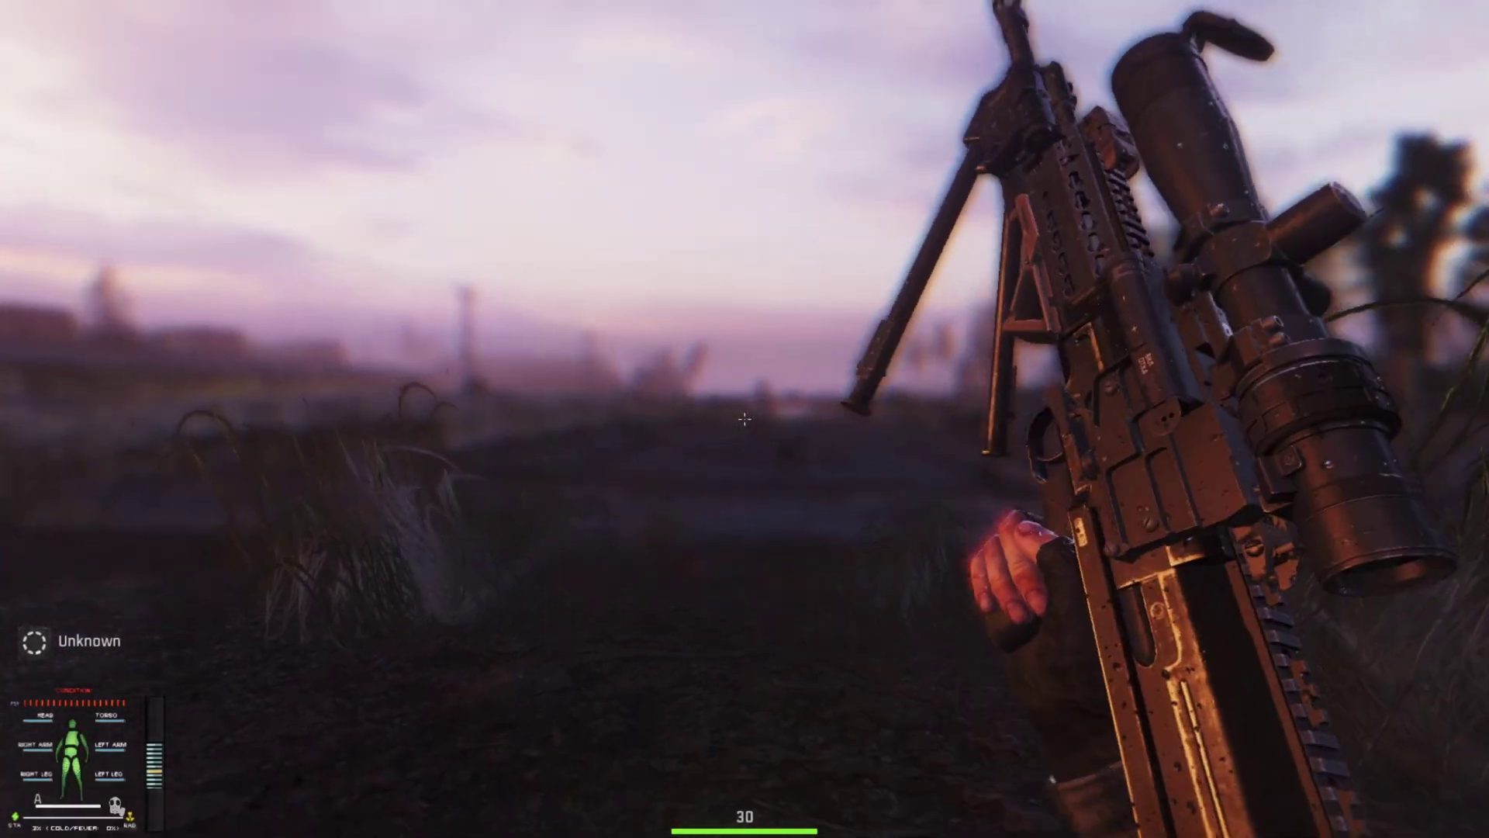